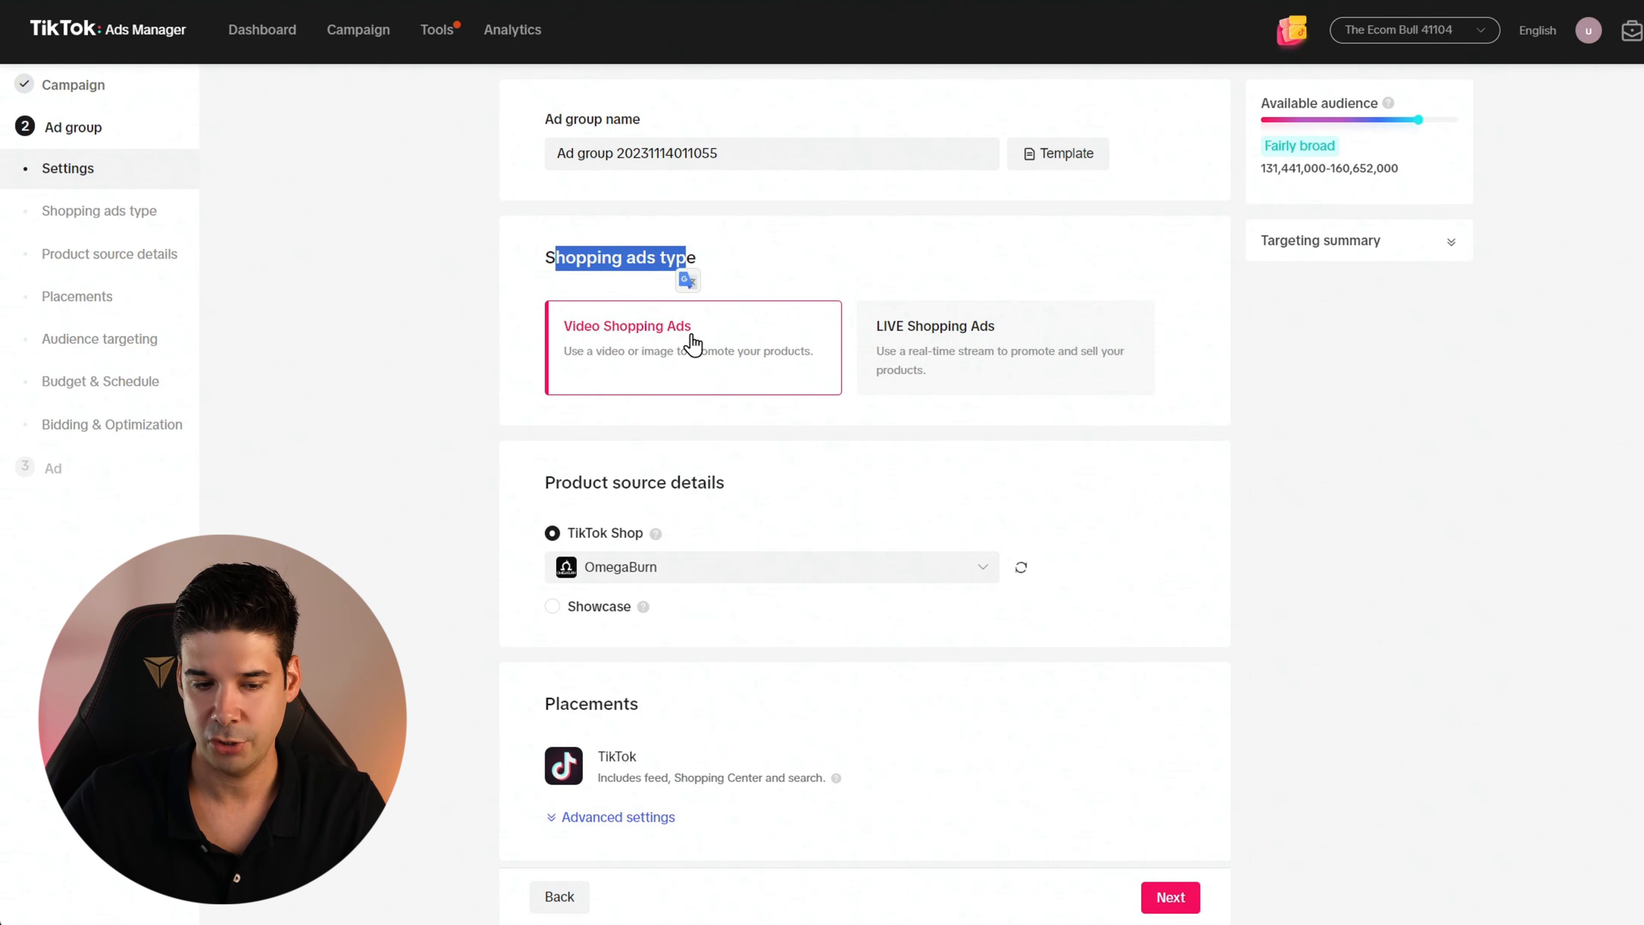
# Select the OmegaBurn TikTok Shop as the ad group's product source.
pyautogui.scroll(-2, 609, 507)
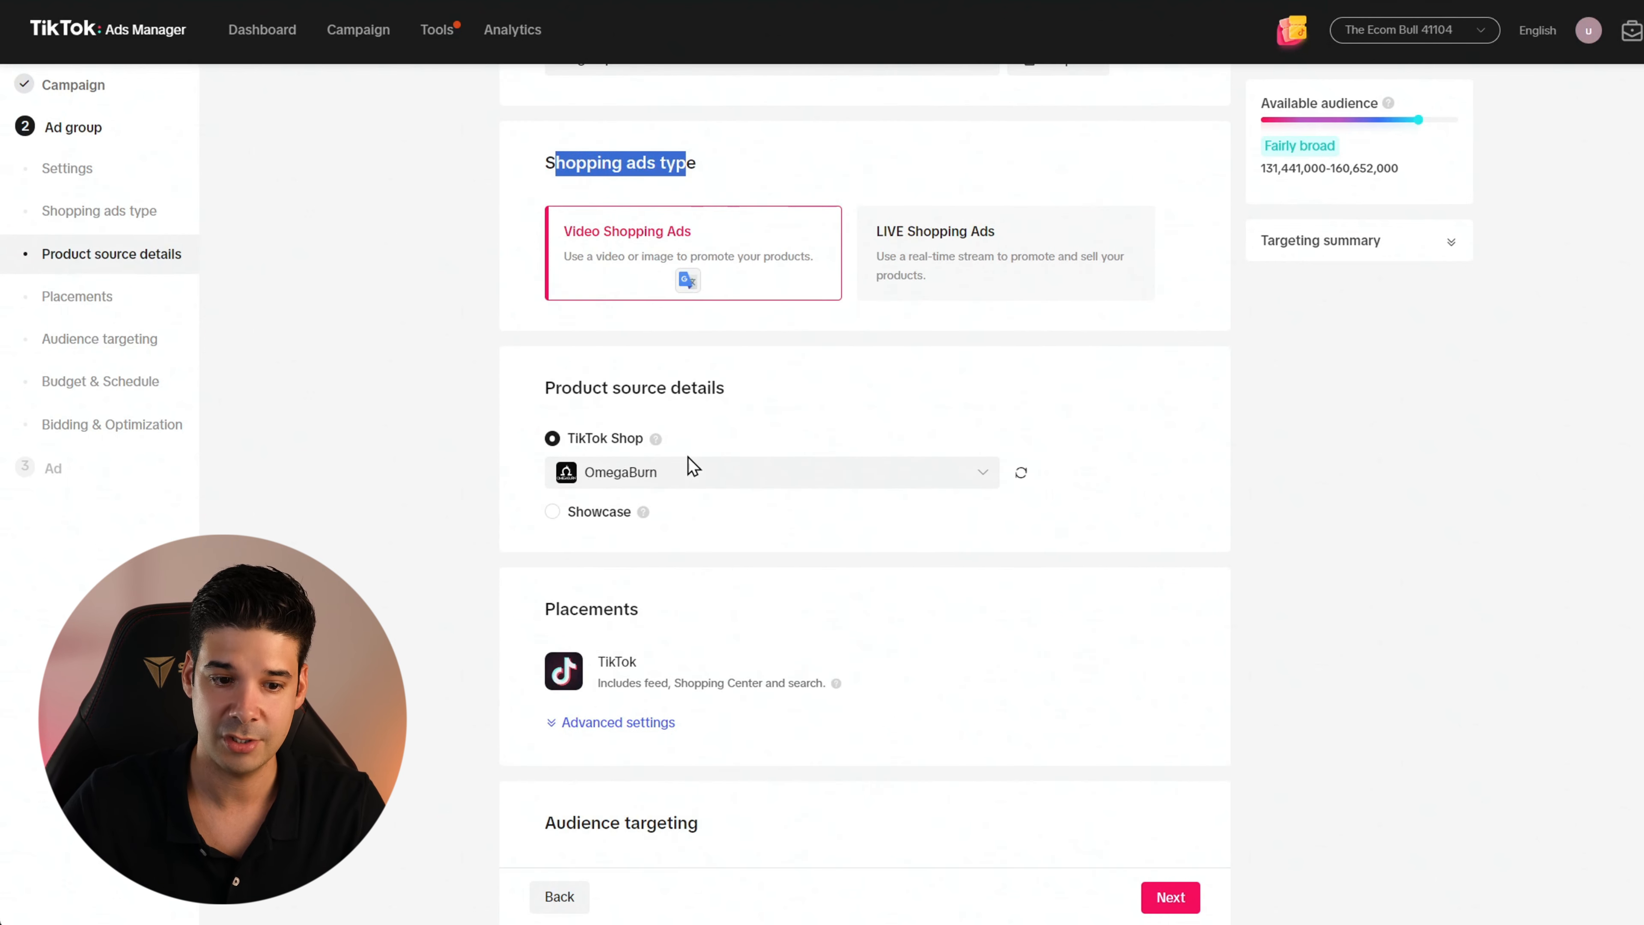
pyautogui.click(691, 467)
pyautogui.click(680, 581)
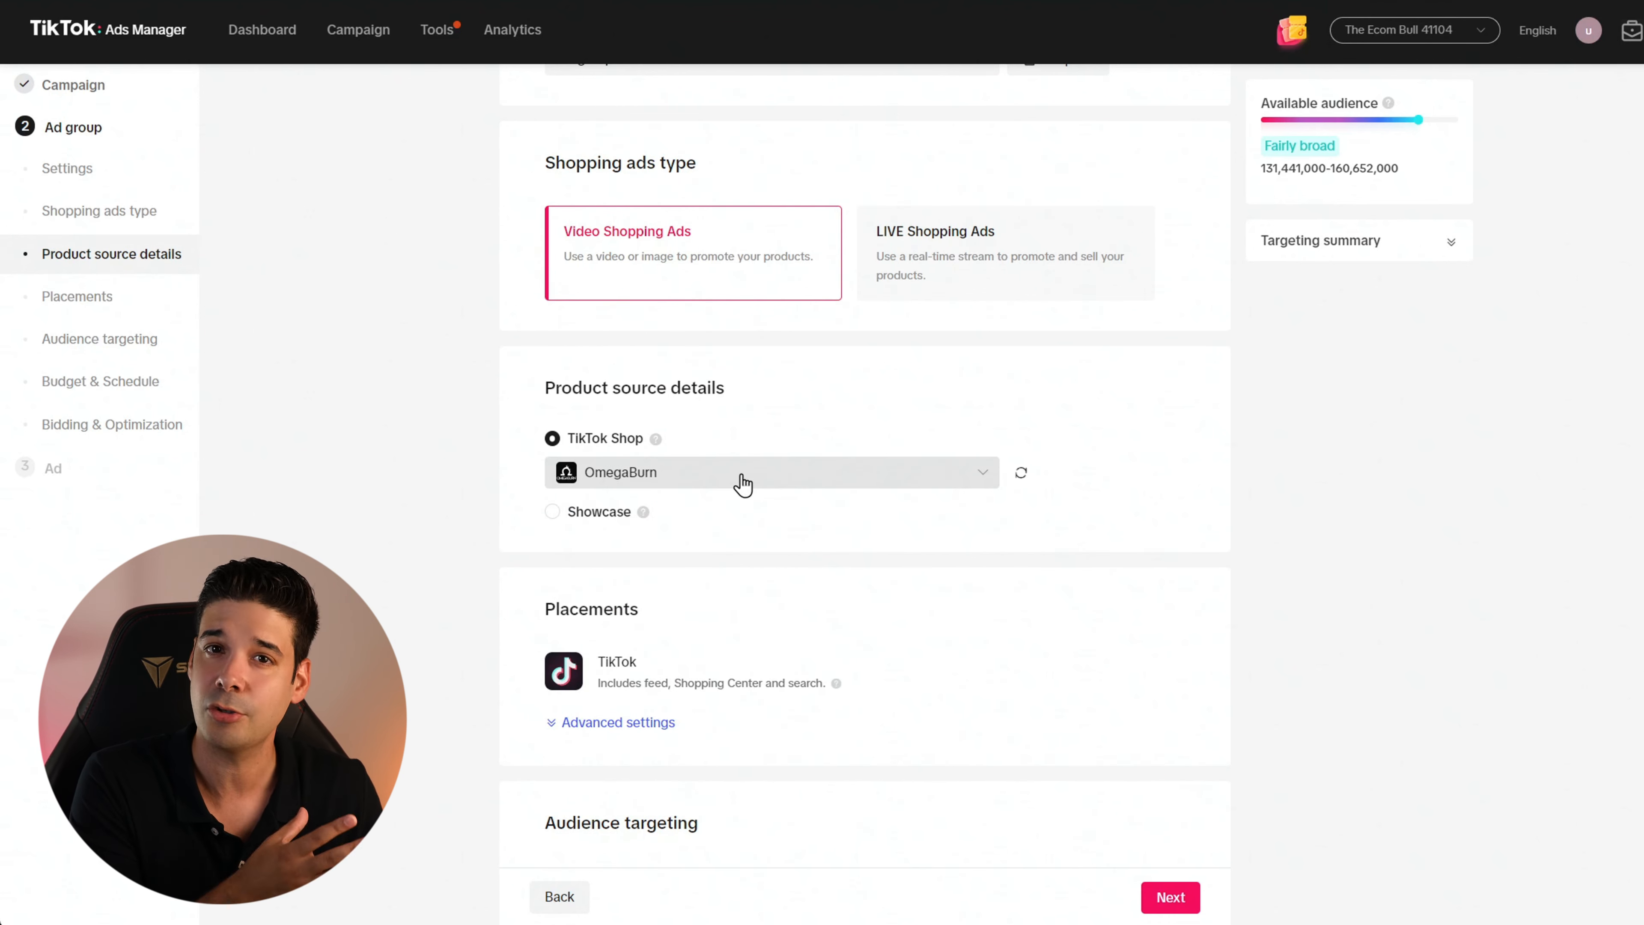
# Include the audience "Viewed Product Page (60) days - Did not buy (14) days" in the ad group's audience targeting.
pyautogui.scroll(-1, 787, 451)
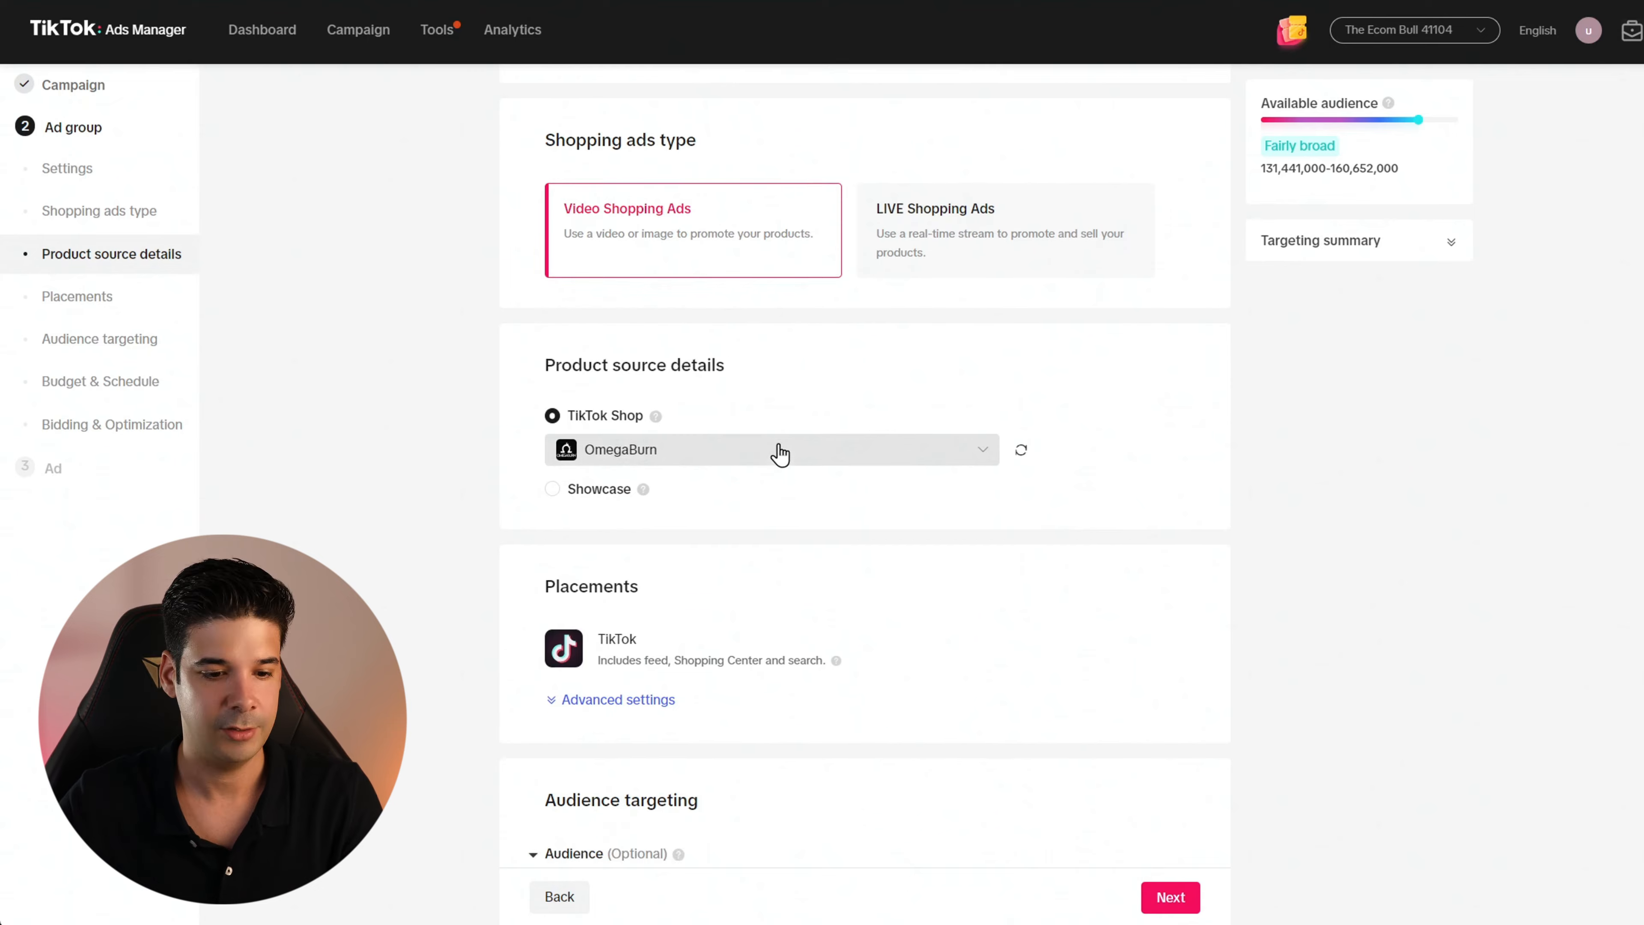
pyautogui.scroll(-7, 787, 445)
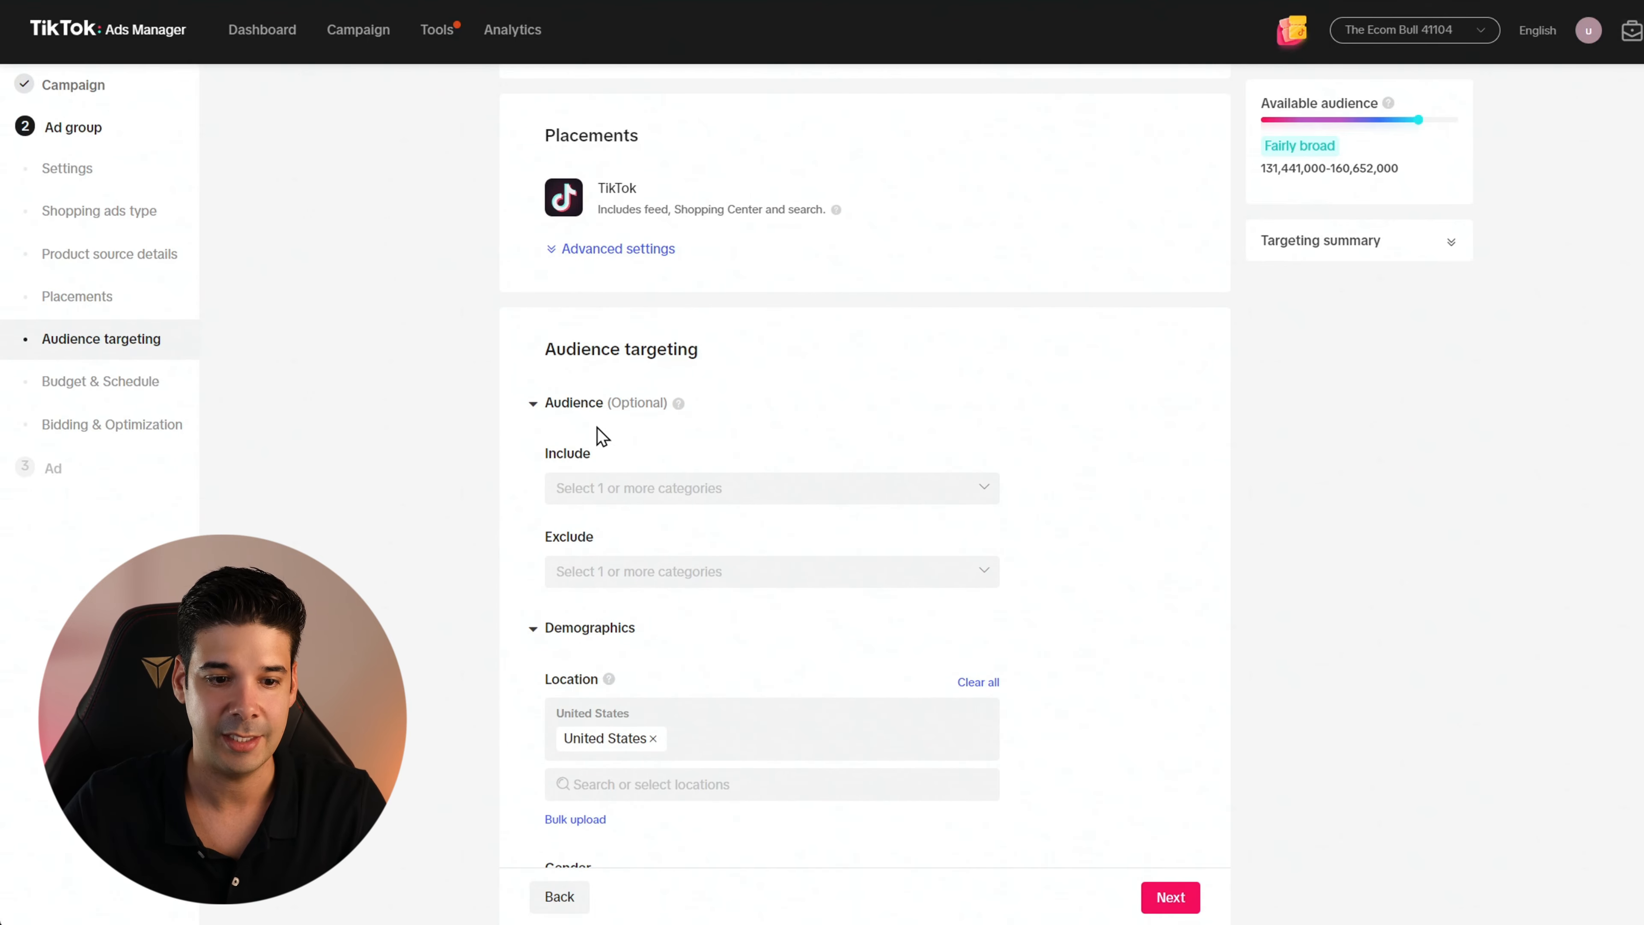
pyautogui.scroll(-1, 611, 449)
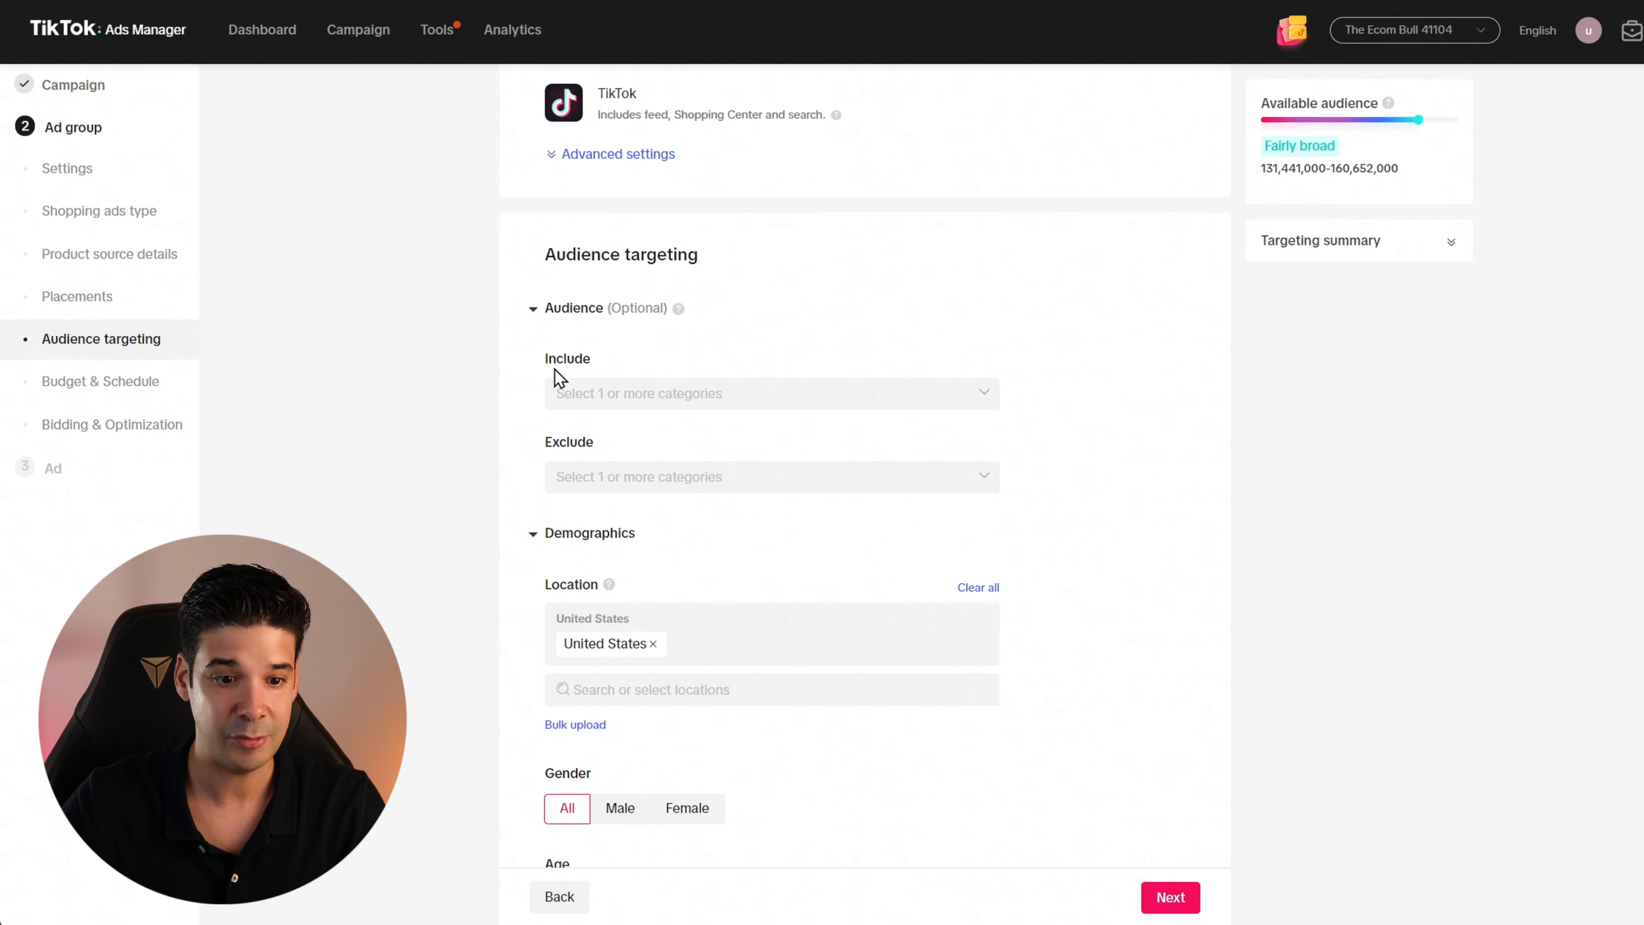
pyautogui.click(771, 396)
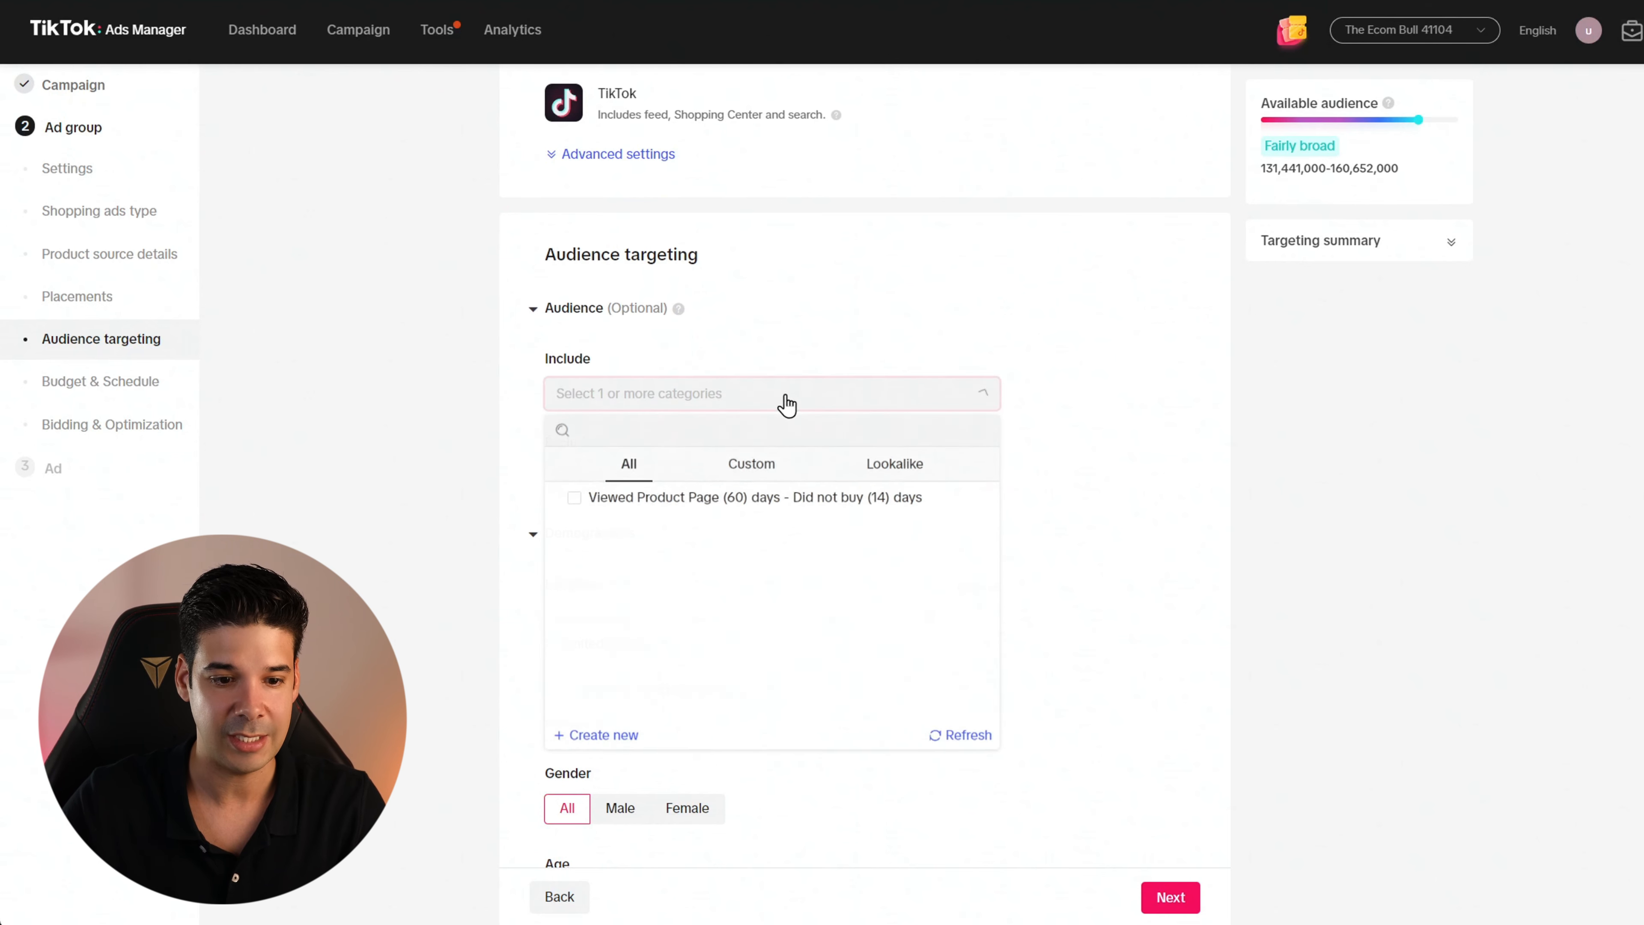
pyautogui.click(573, 503)
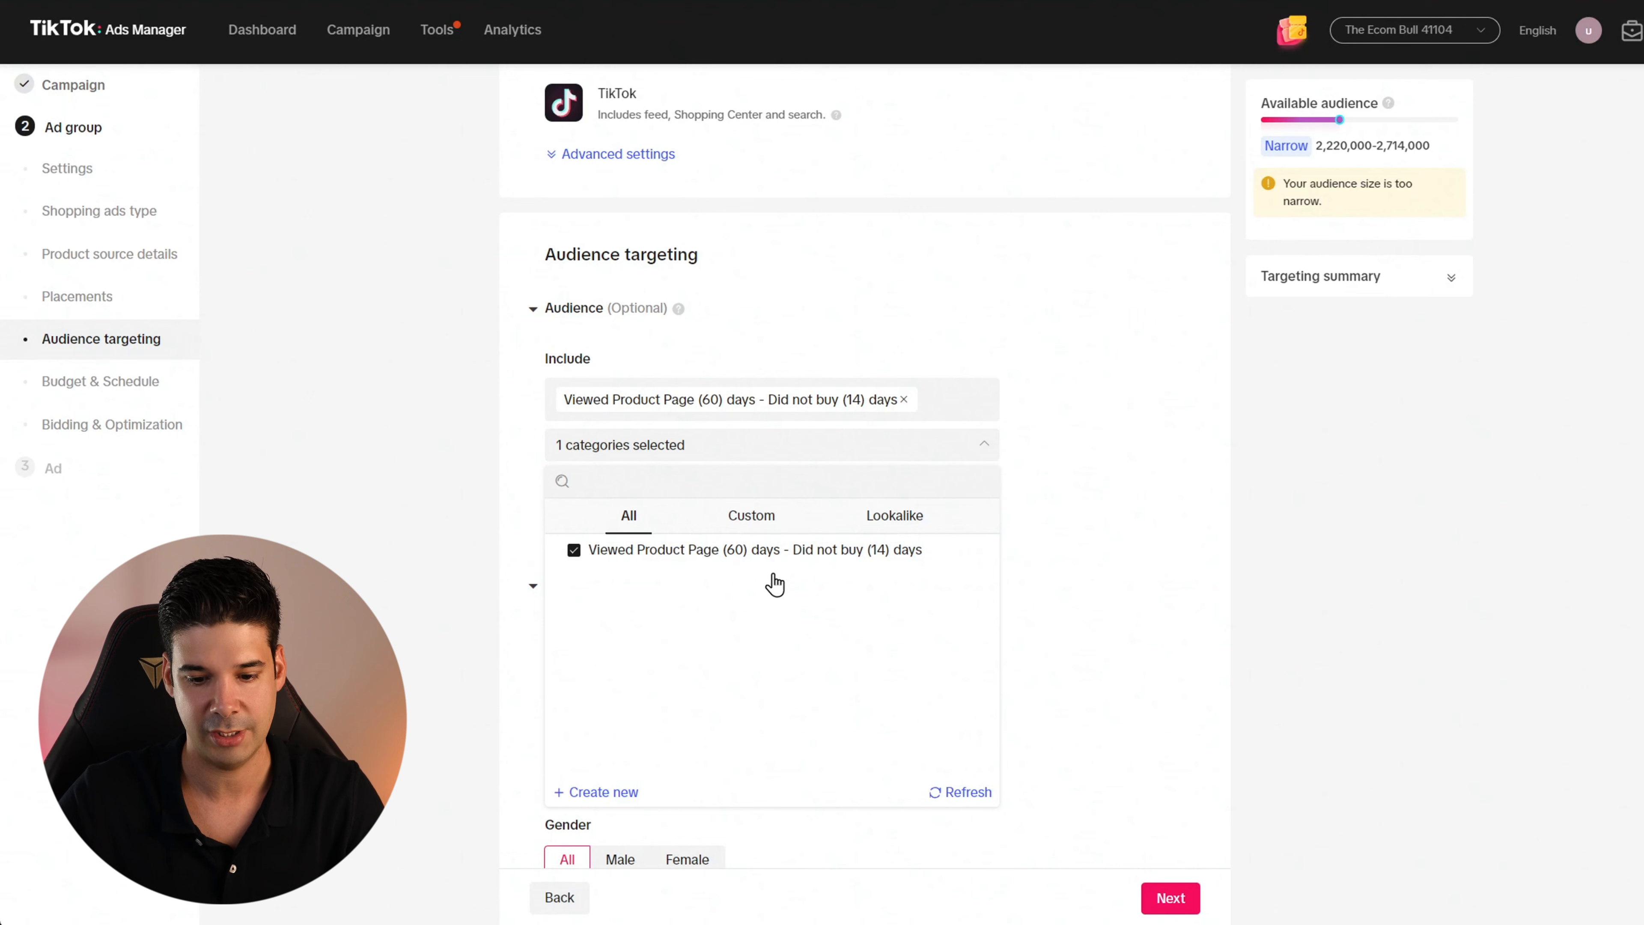
pyautogui.click(1099, 598)
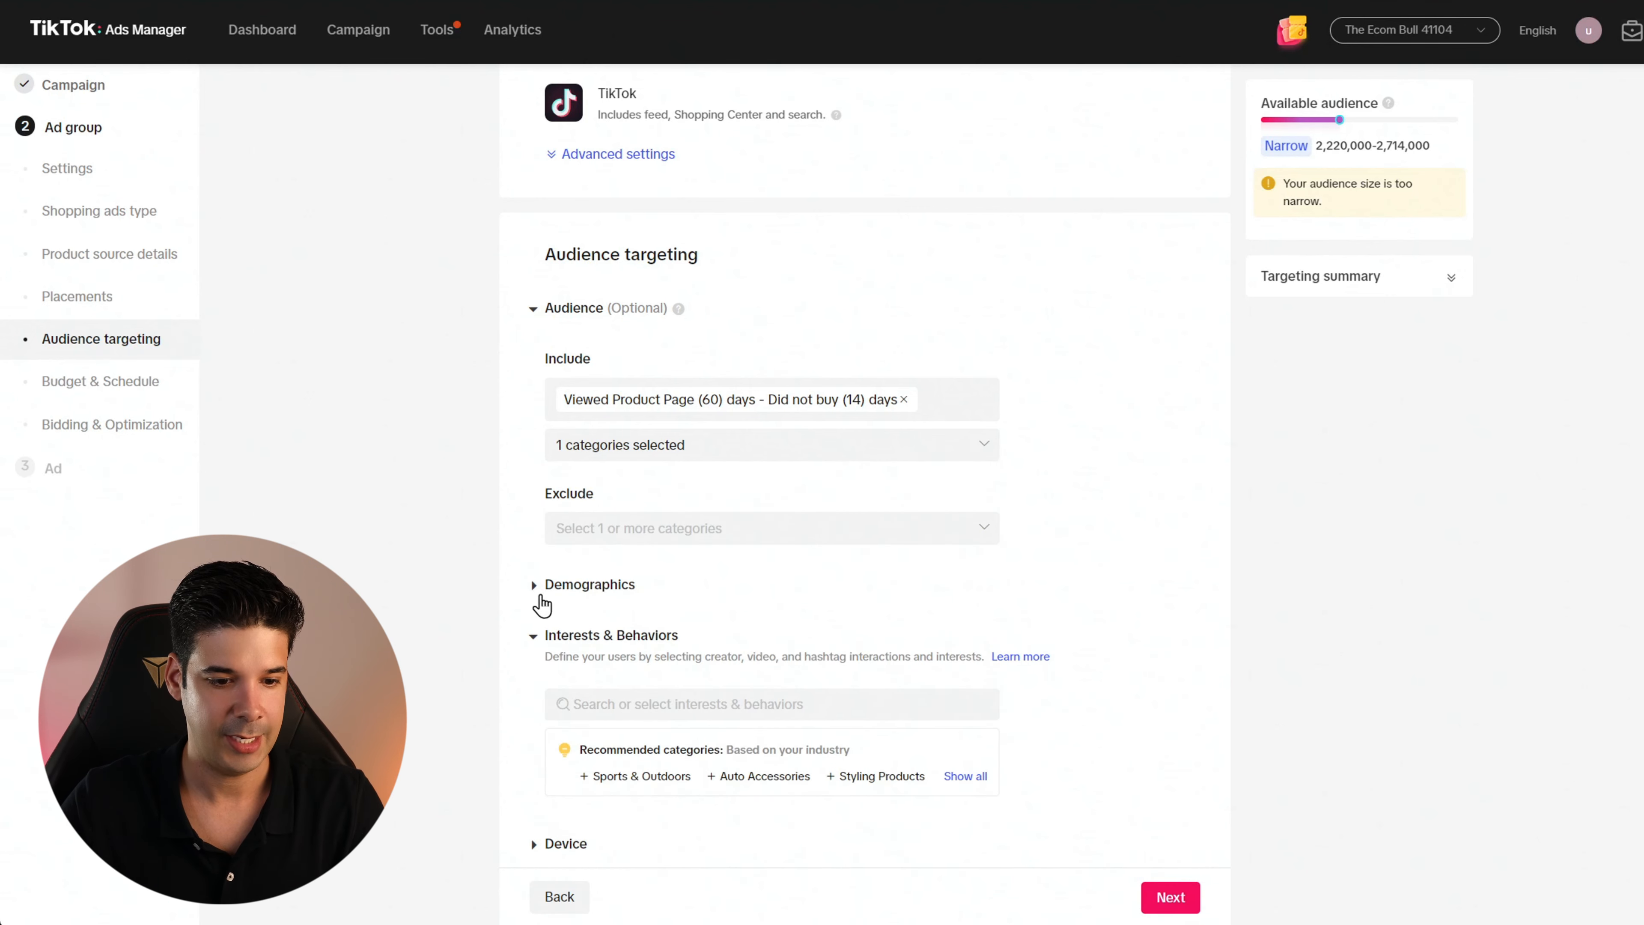
# Expand the demographics section and examine the location, gender, age and language targeting along with the available audience estimate.
pyautogui.click(556, 586)
pyautogui.scroll(-3, 778, 554)
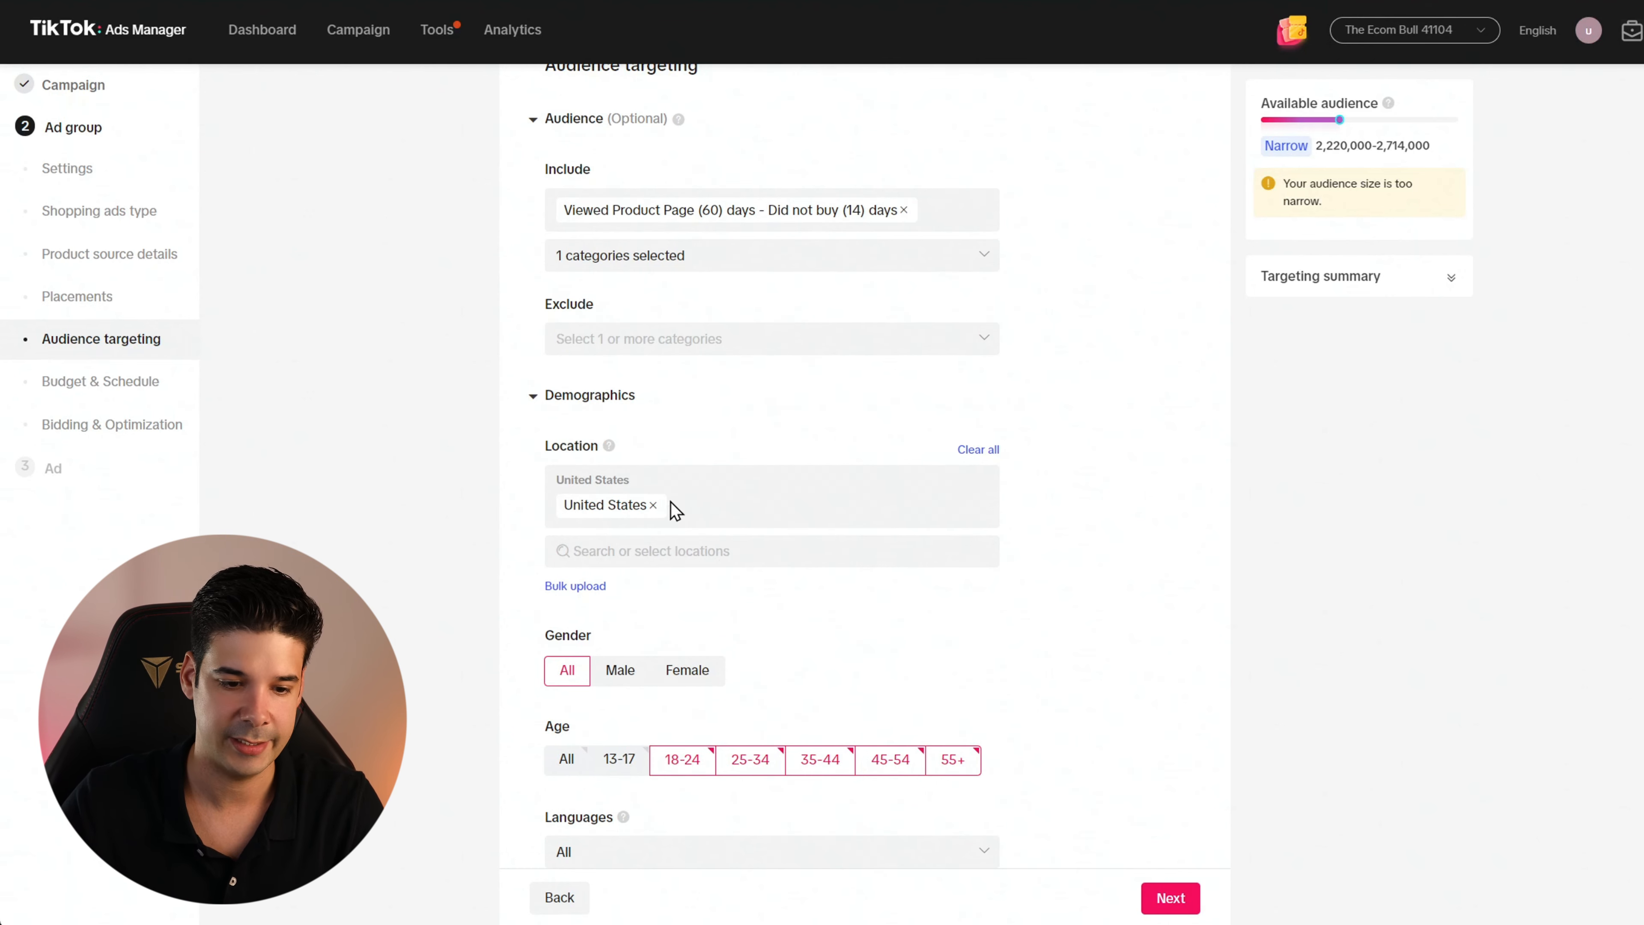
pyautogui.scroll(-1, 676, 486)
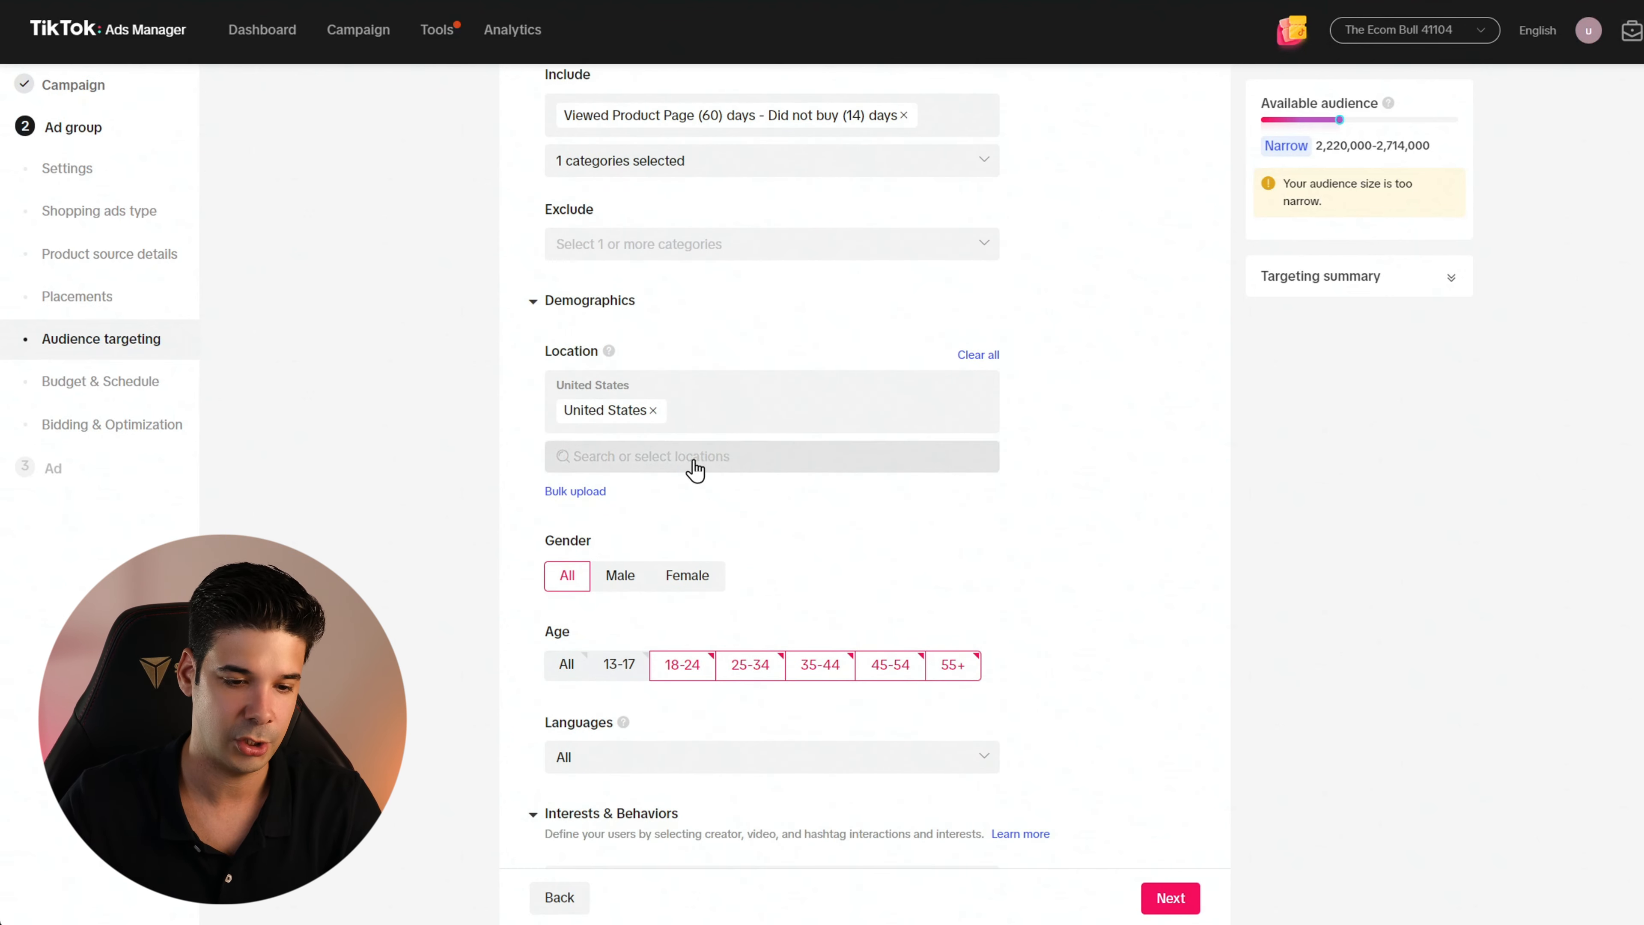
pyautogui.scroll(-3, 743, 415)
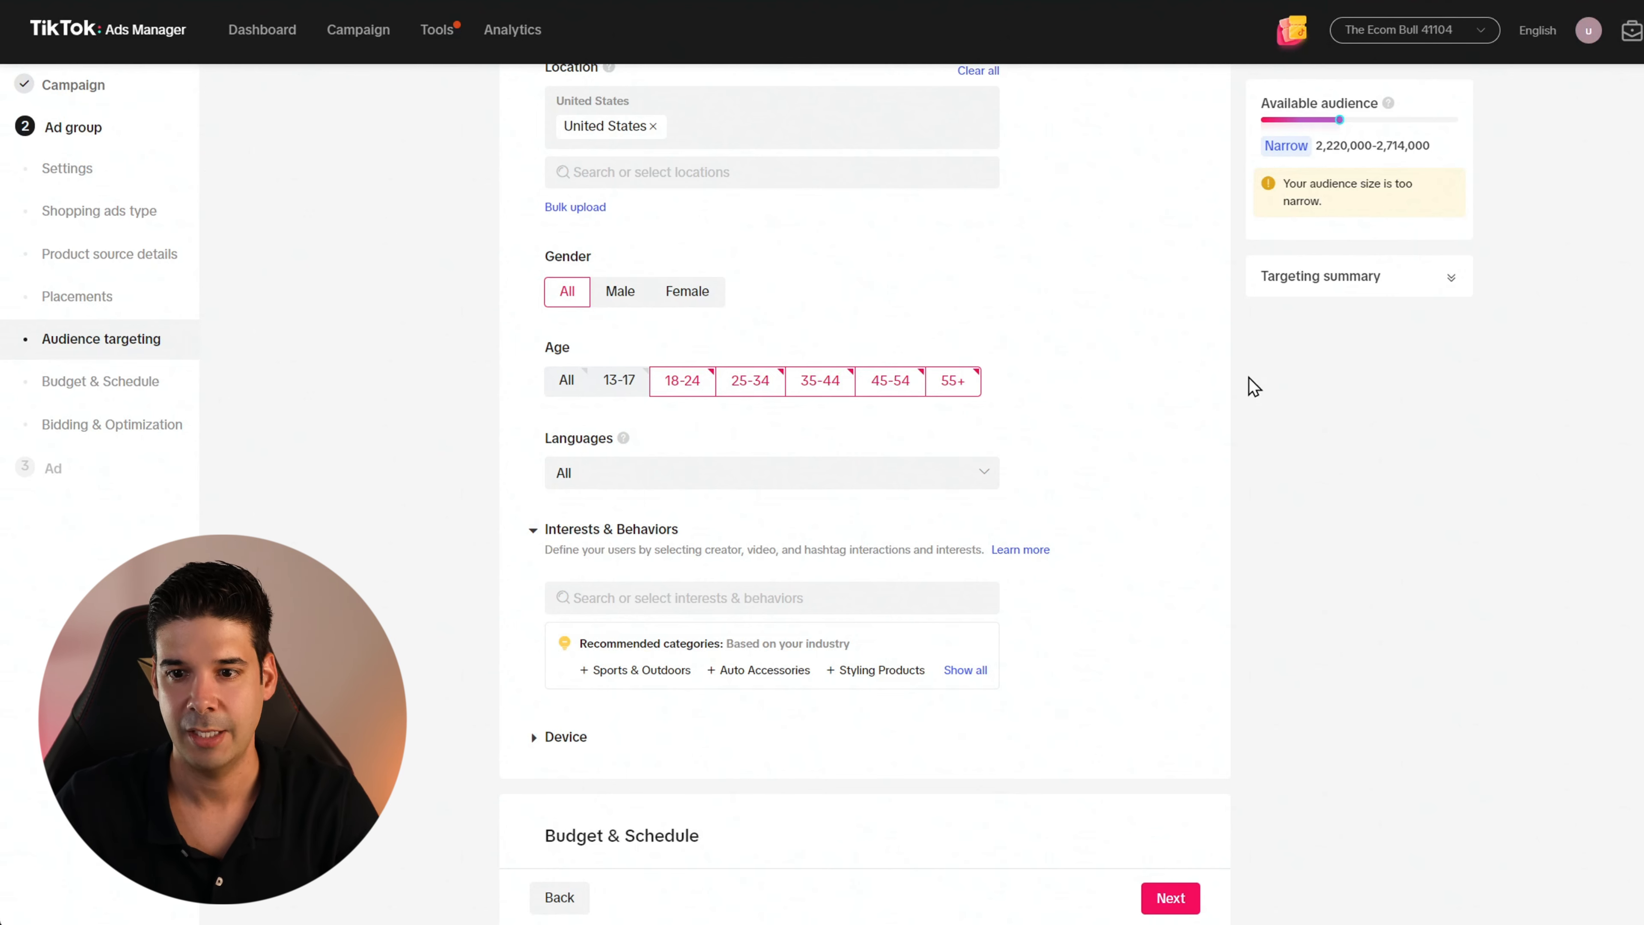
pyautogui.moveTo(1258, 104); pyautogui.dragTo(1385, 103)
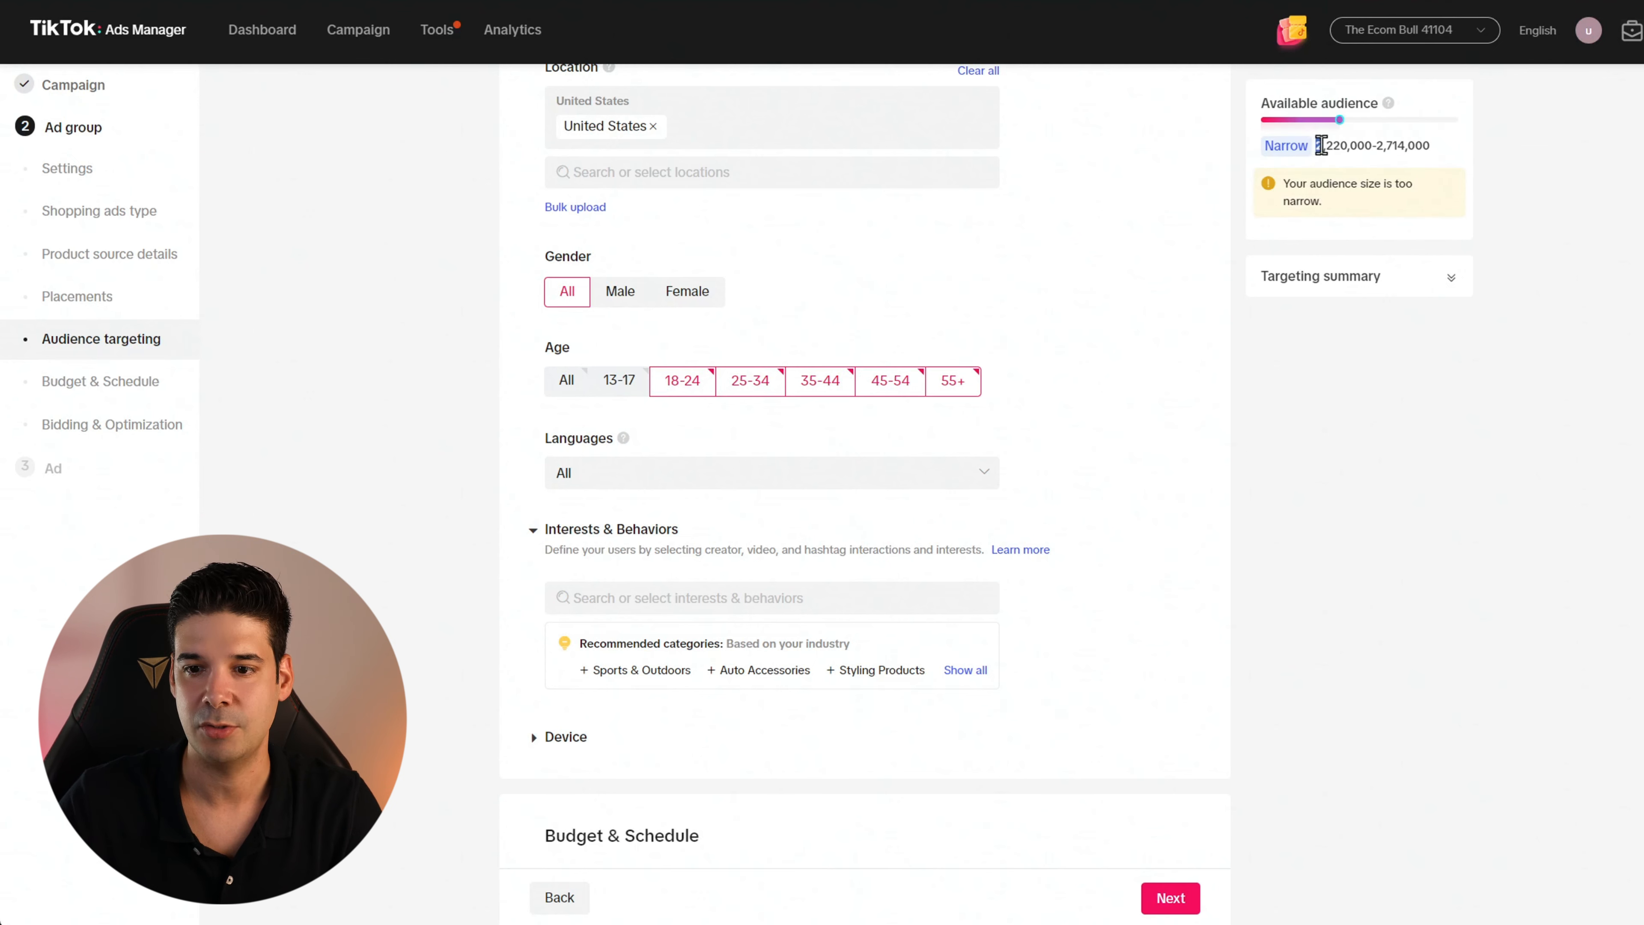
pyautogui.moveTo(1321, 145); pyautogui.dragTo(1416, 144)
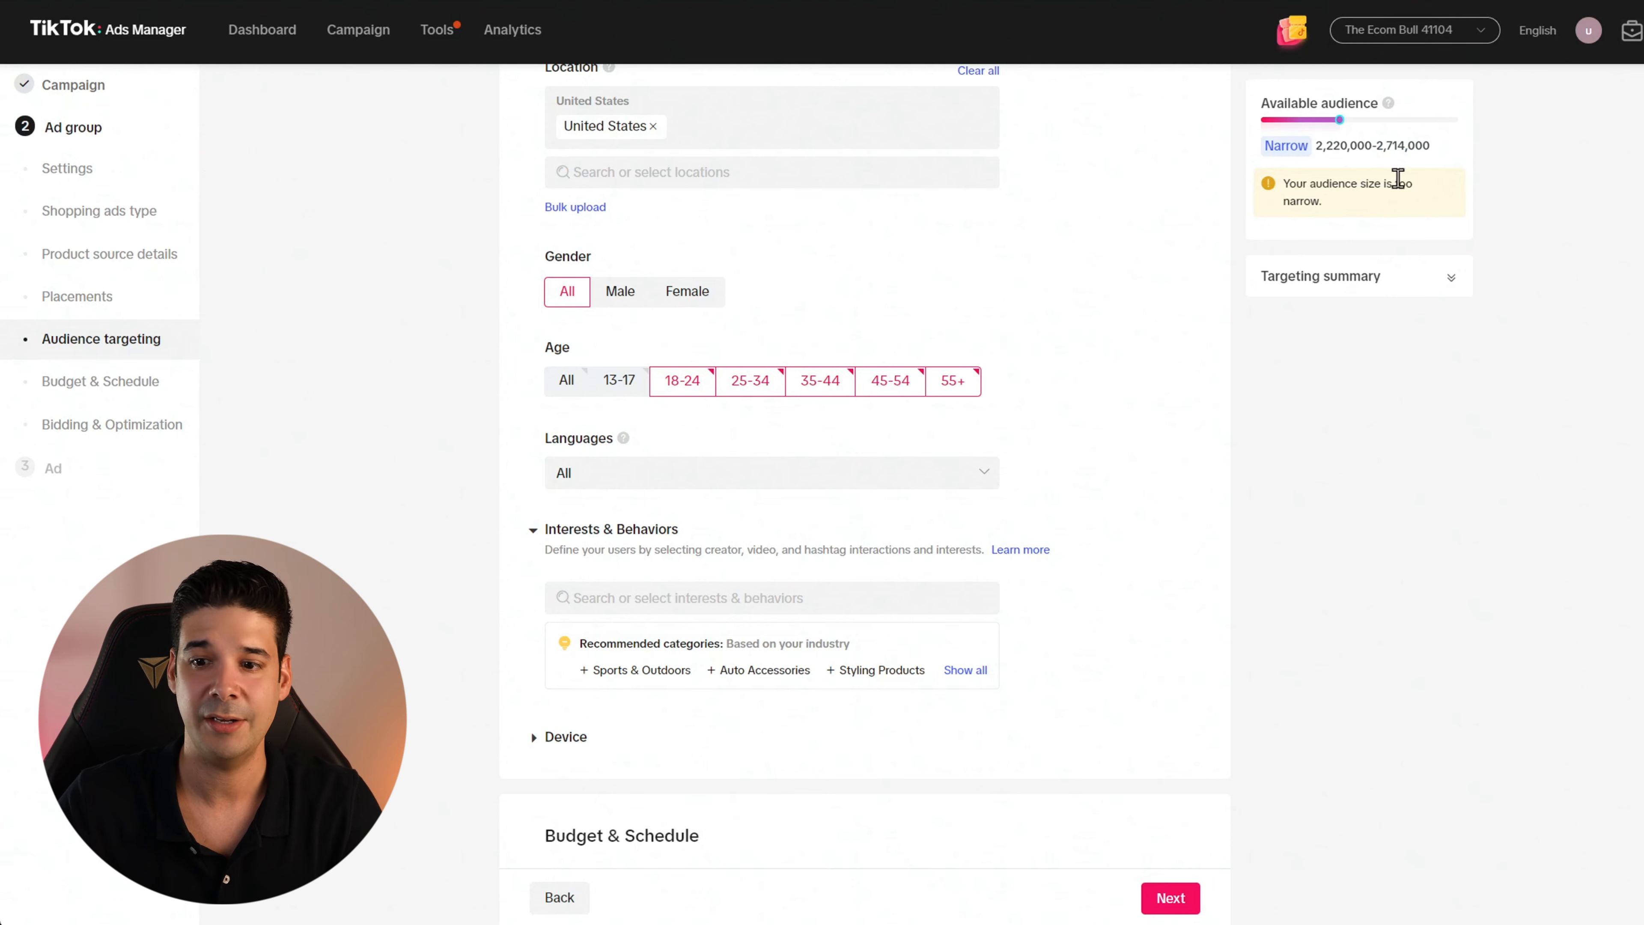
pyautogui.moveTo(1283, 183); pyautogui.dragTo(1330, 204)
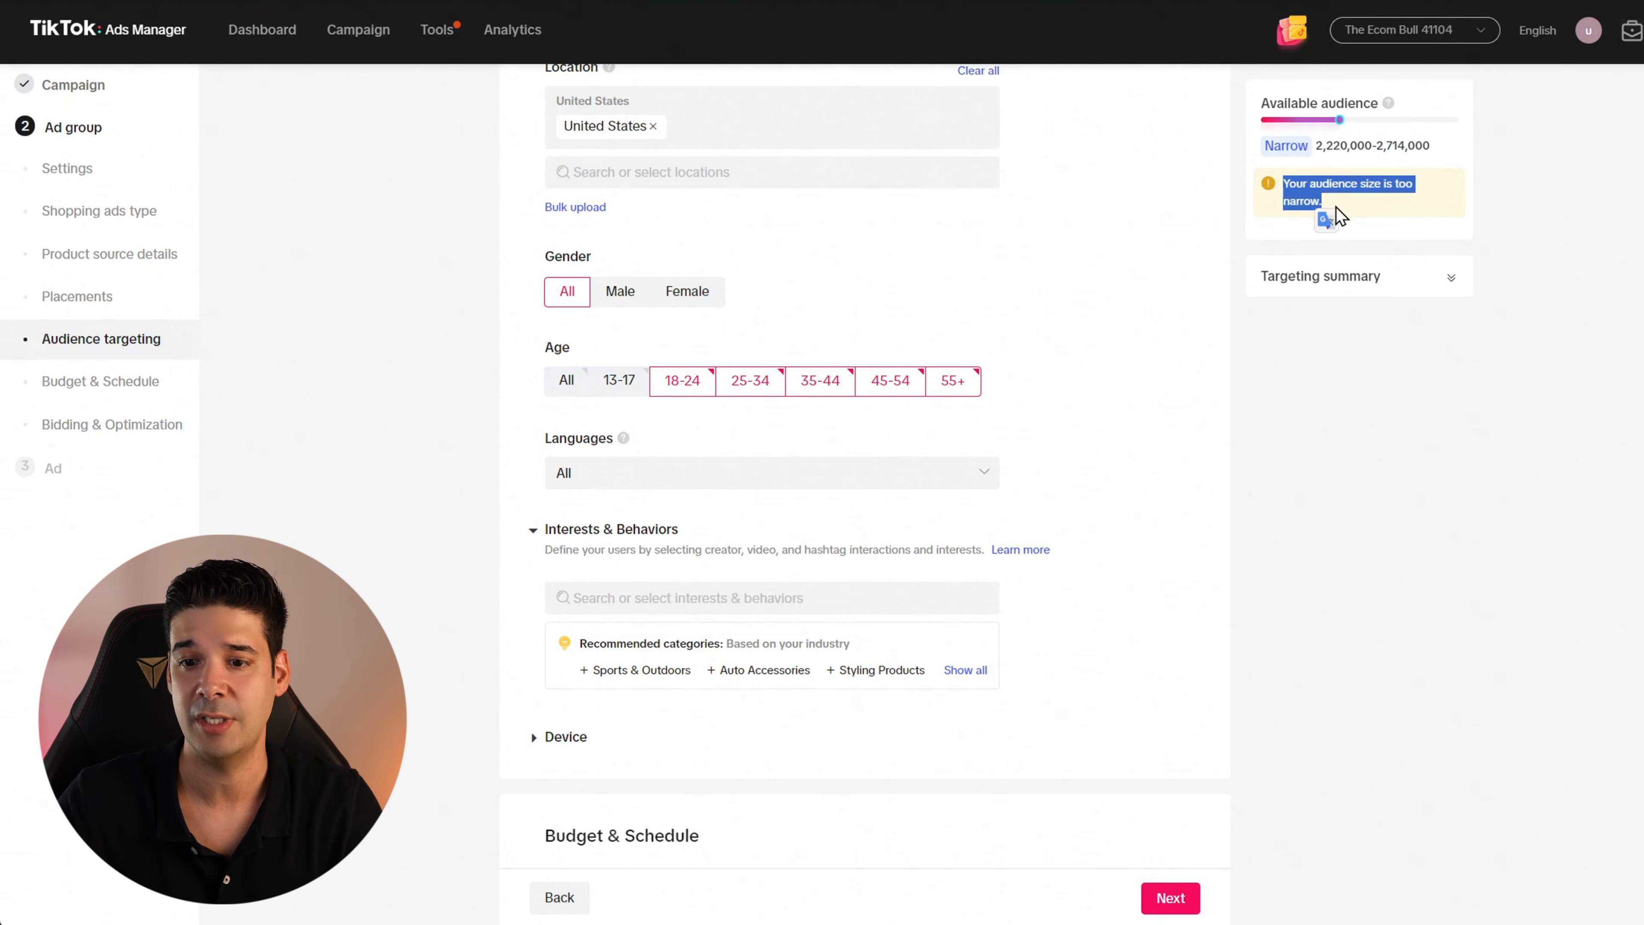
pyautogui.click(1358, 202)
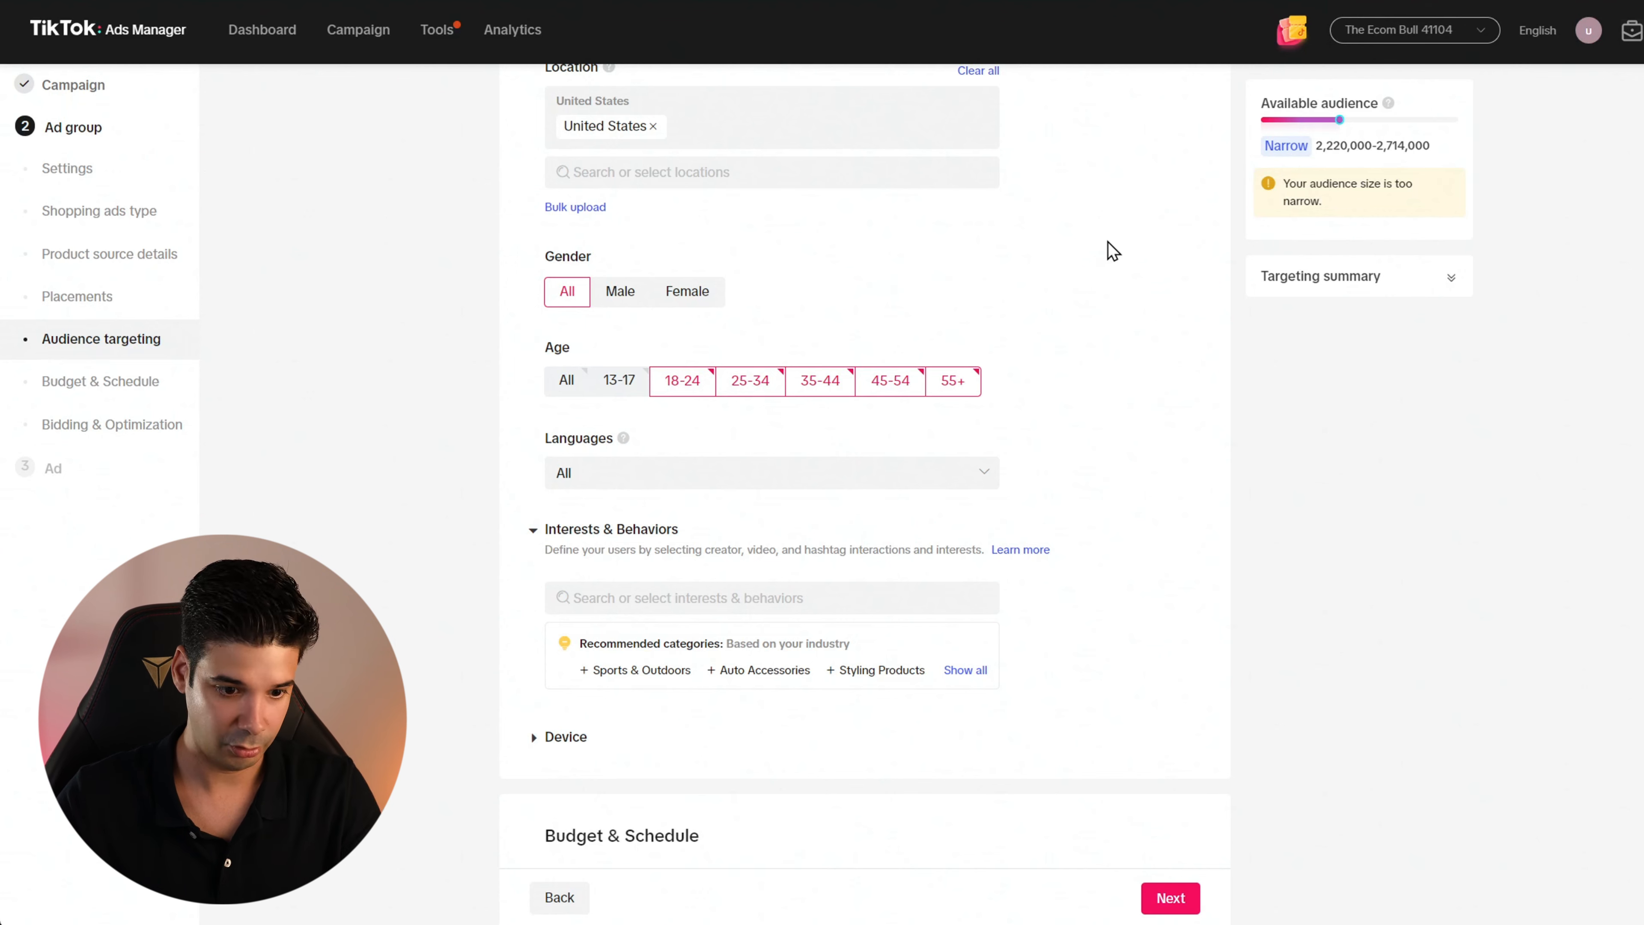
pyautogui.moveTo(1284, 185); pyautogui.dragTo(1398, 220)
pyautogui.click(1482, 204)
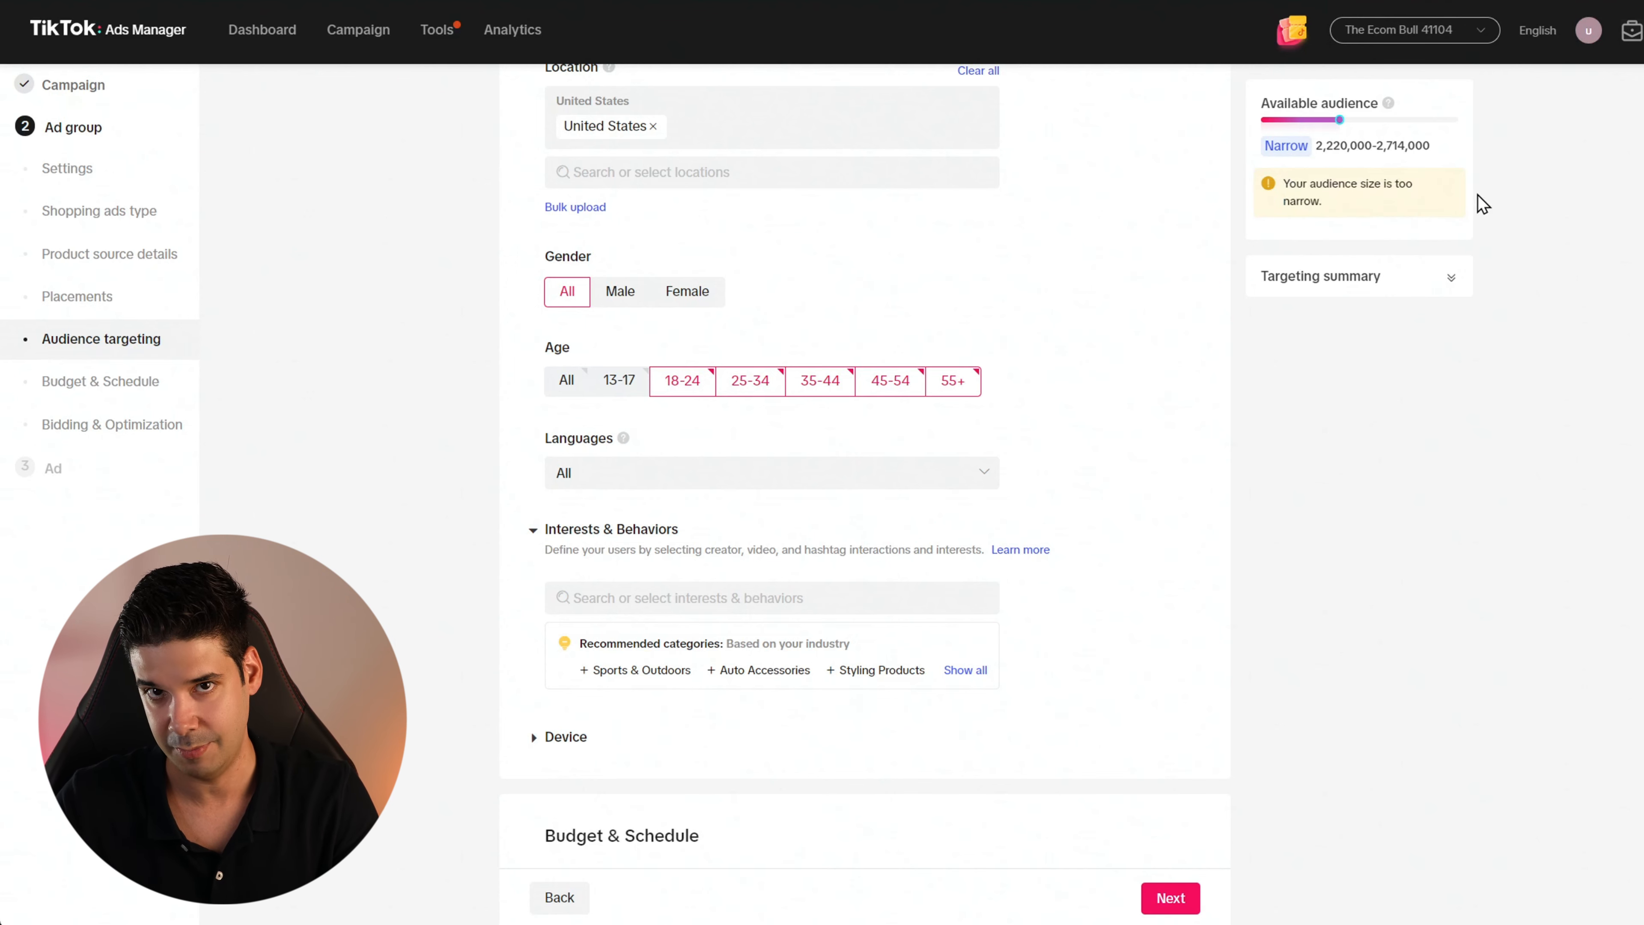
# Set the ad group's daily budget to 30 USD.
pyautogui.scroll(-8, 1041, 326)
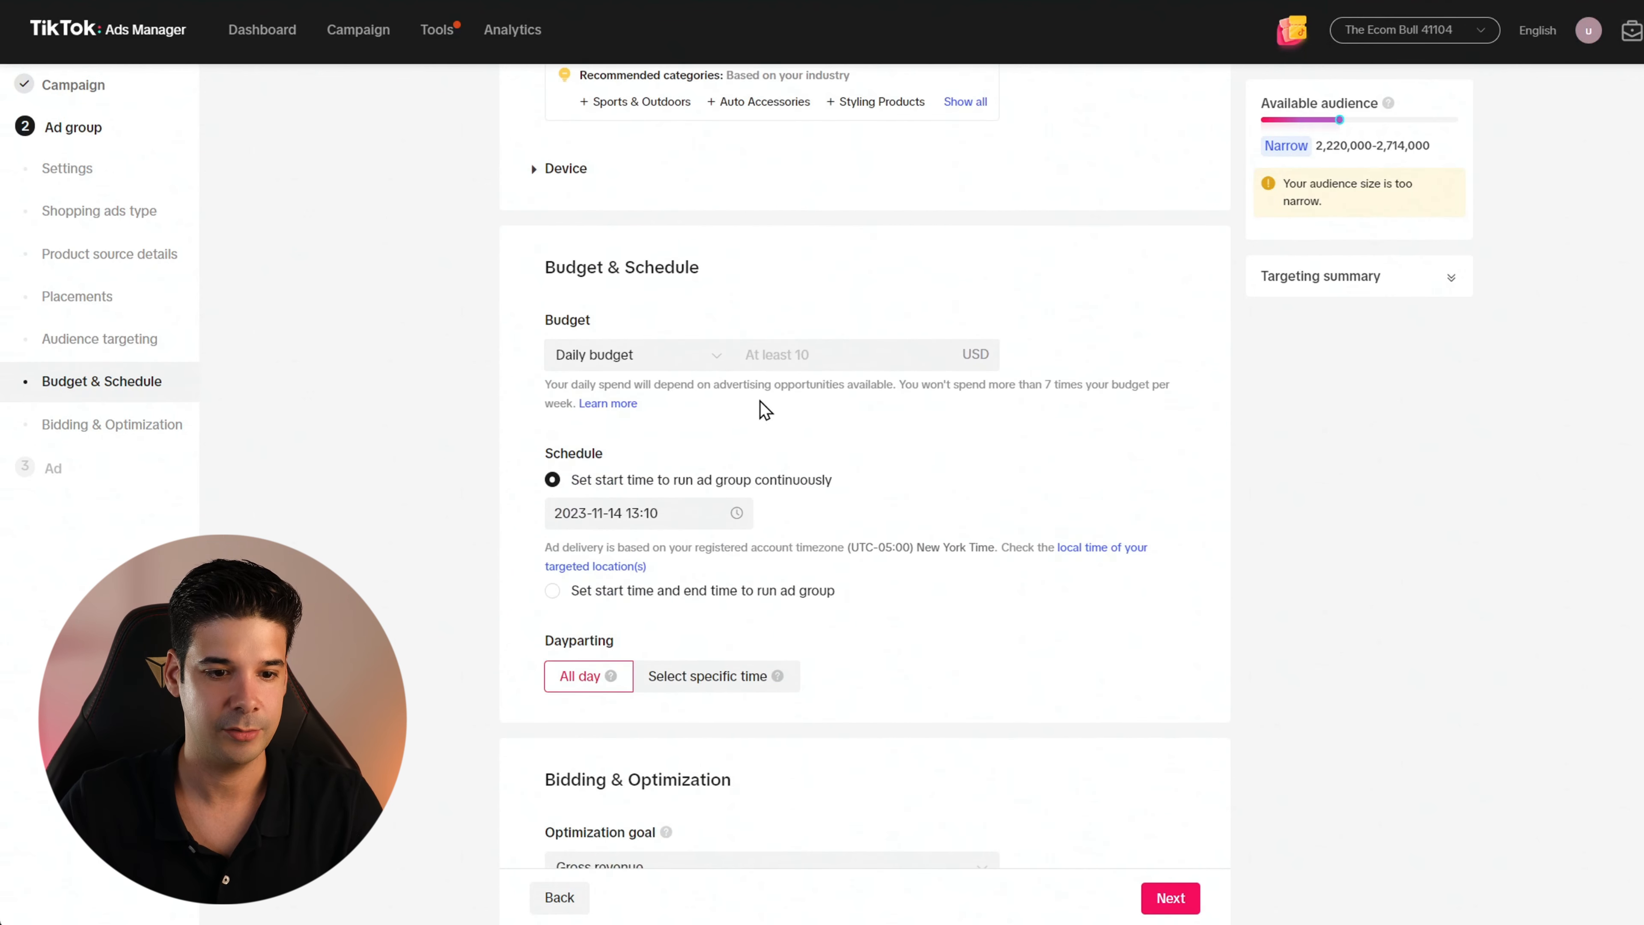
pyautogui.click(793, 352)
pyautogui.write('30')
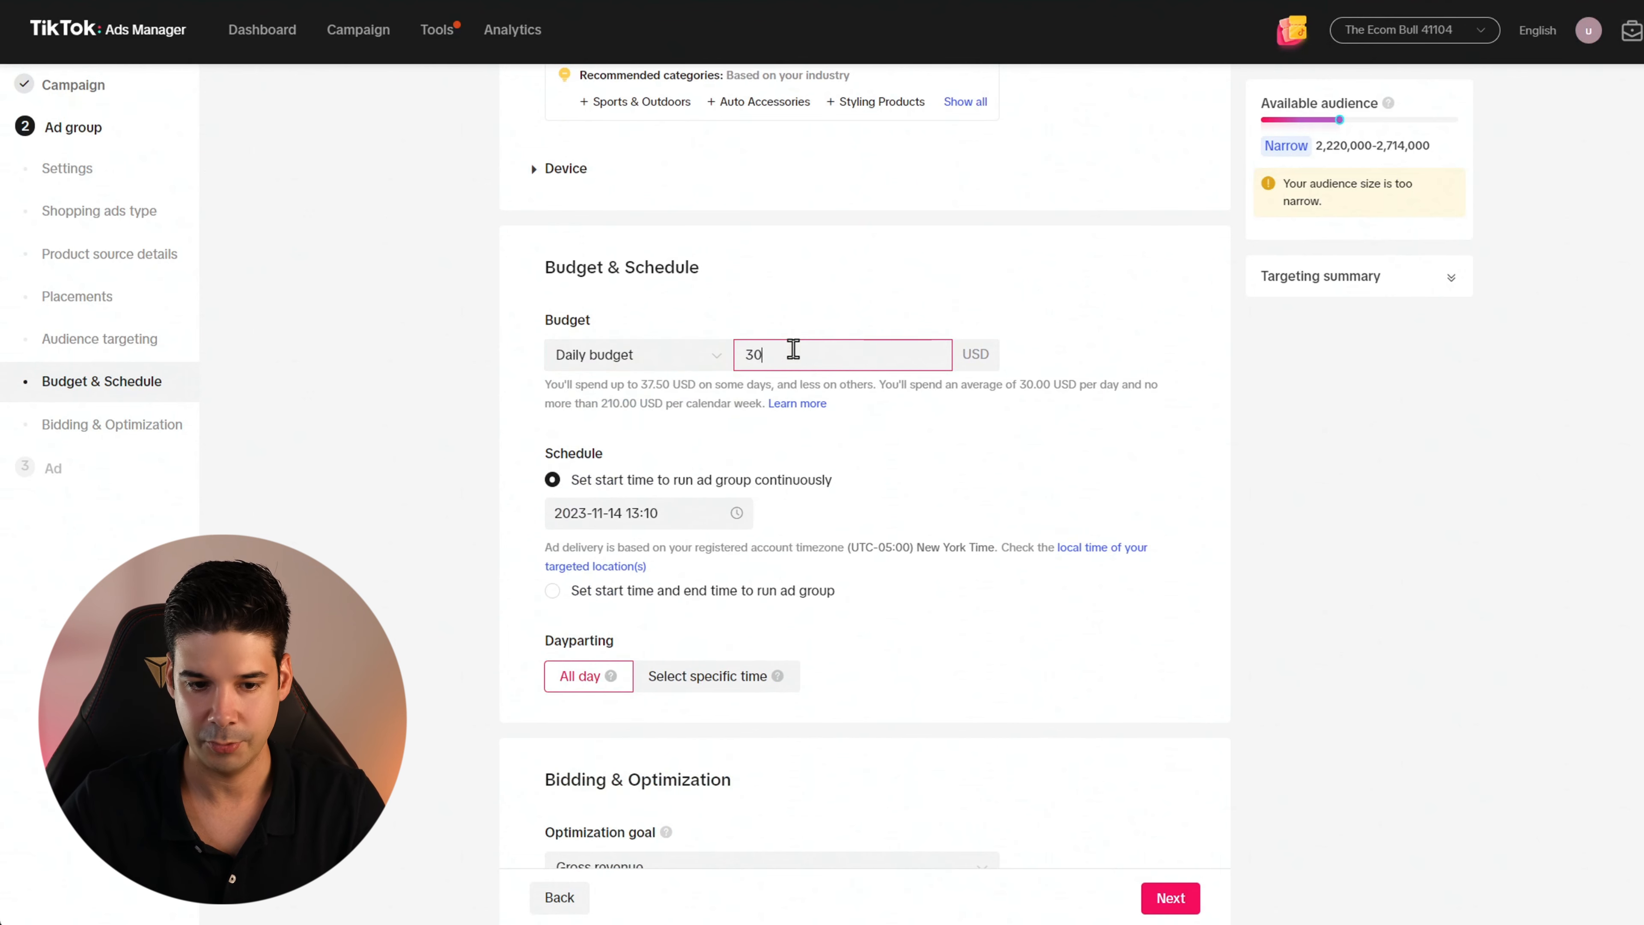
pyautogui.click(1047, 312)
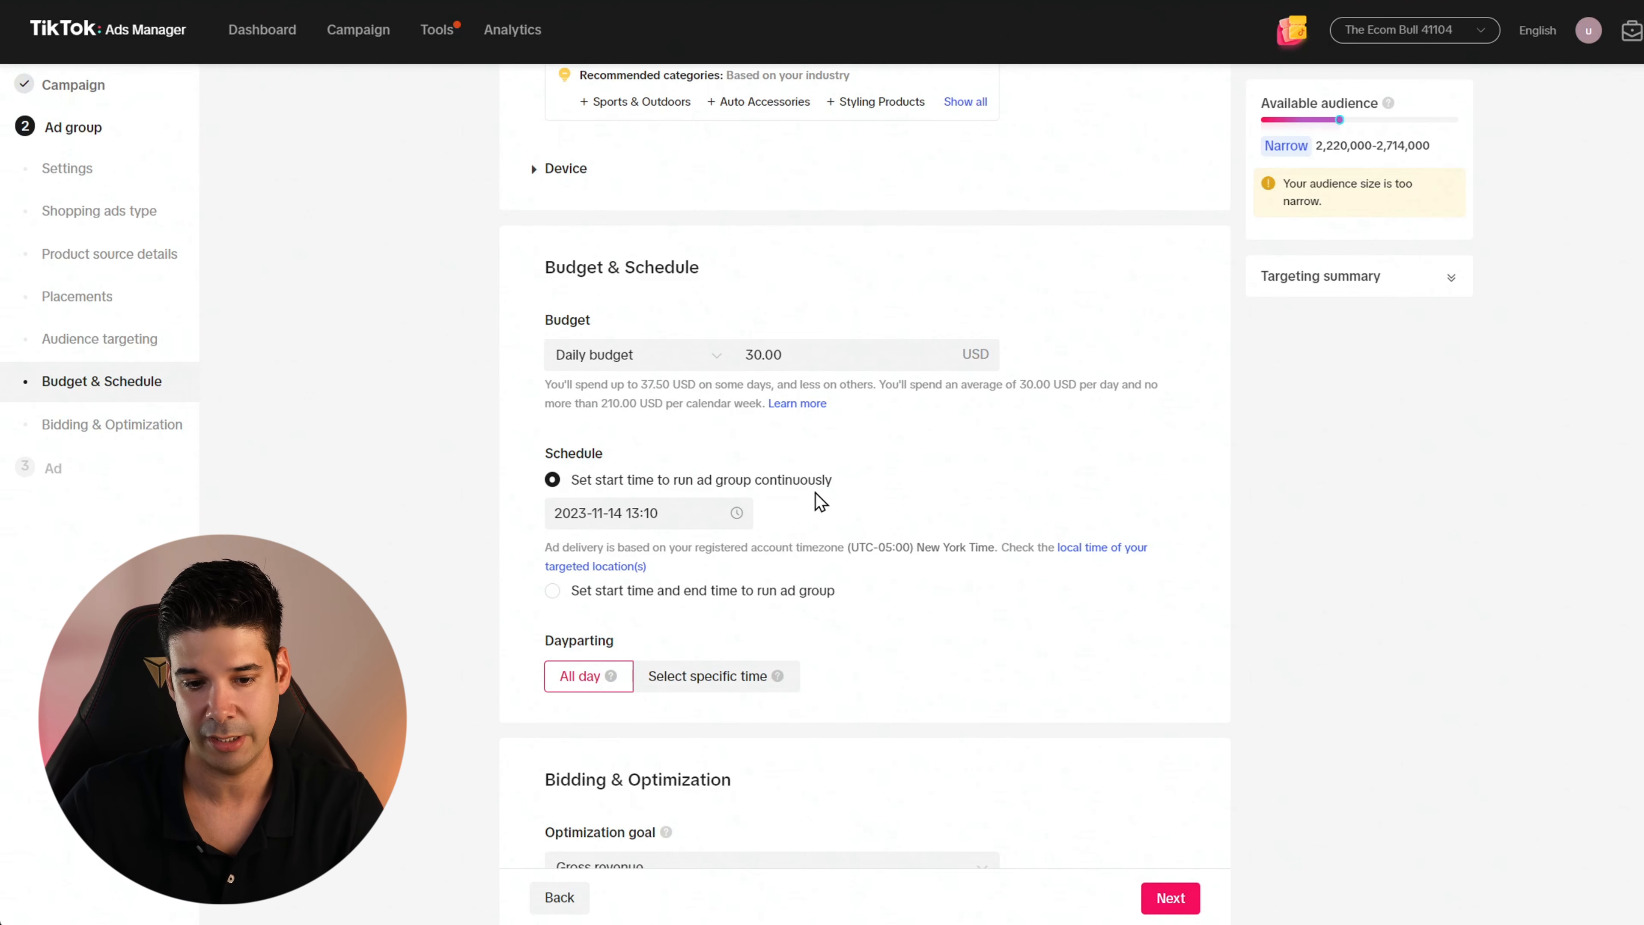
# Change the ad group's optimization goal to Purchases.
pyautogui.scroll(-3, 859, 493)
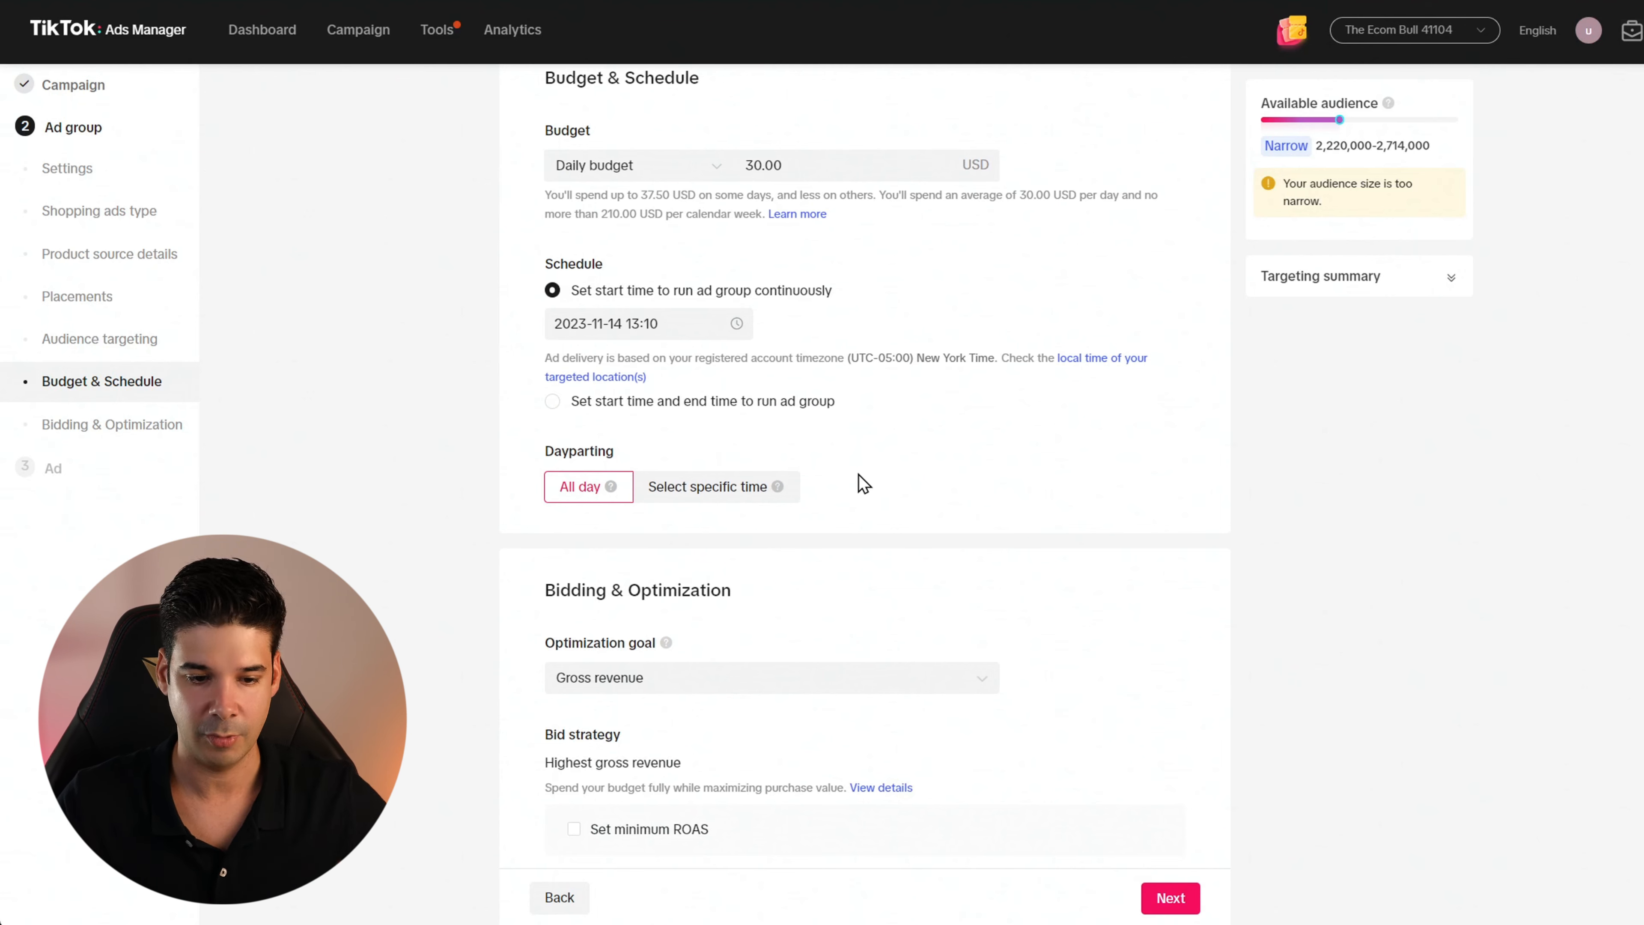
pyautogui.scroll(-1, 877, 445)
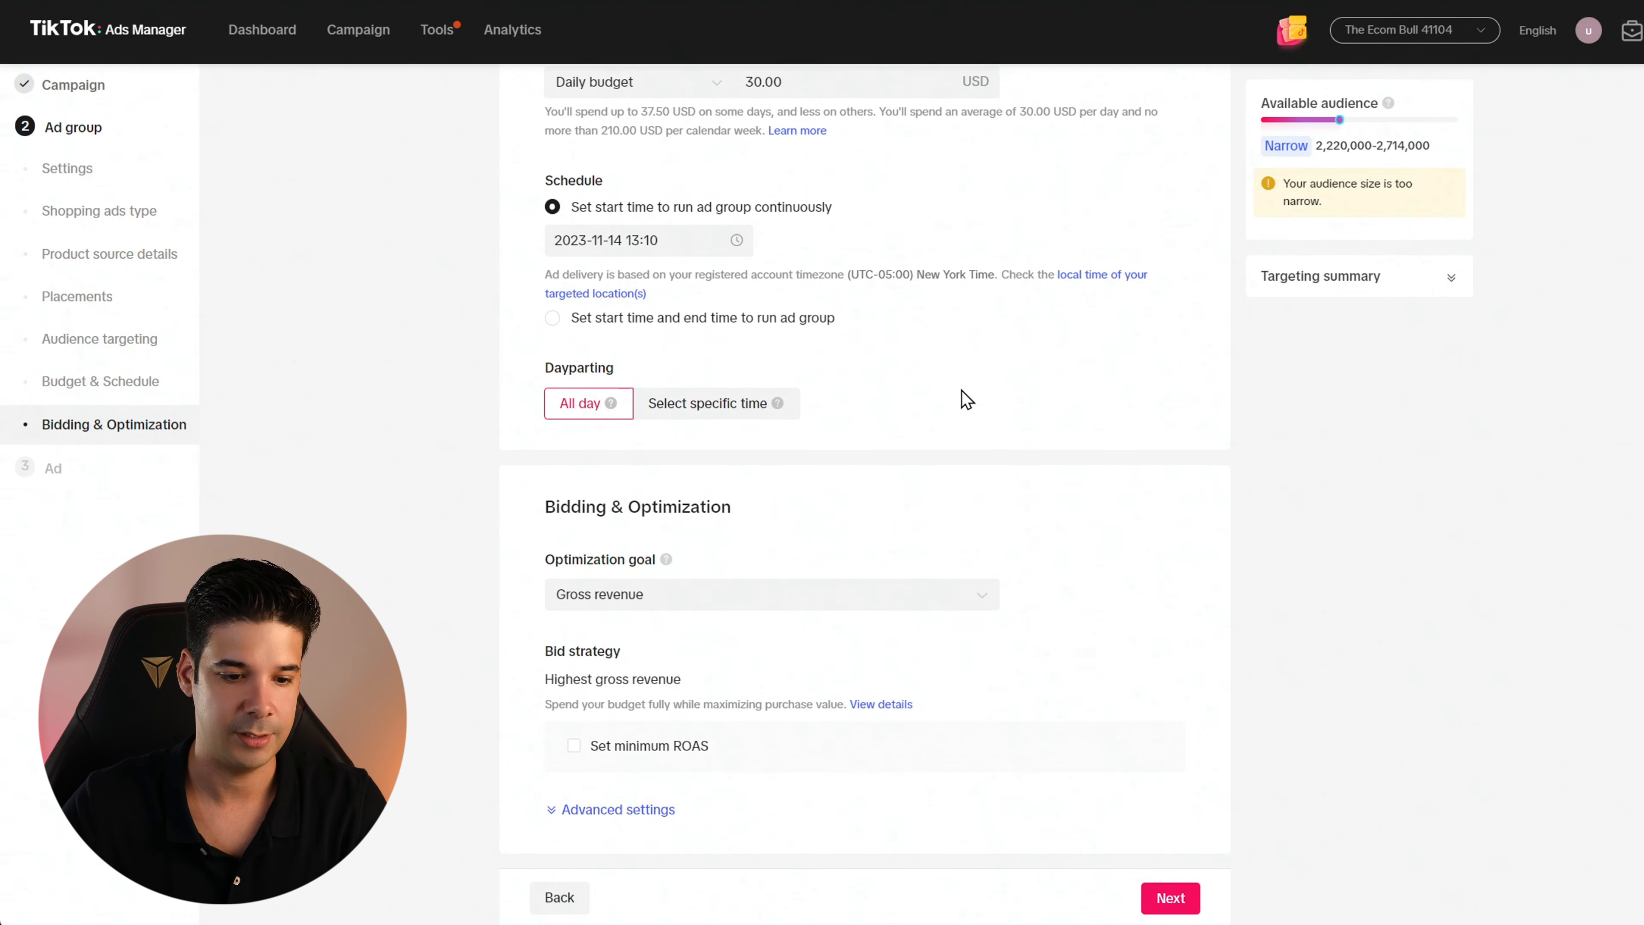
pyautogui.click(758, 599)
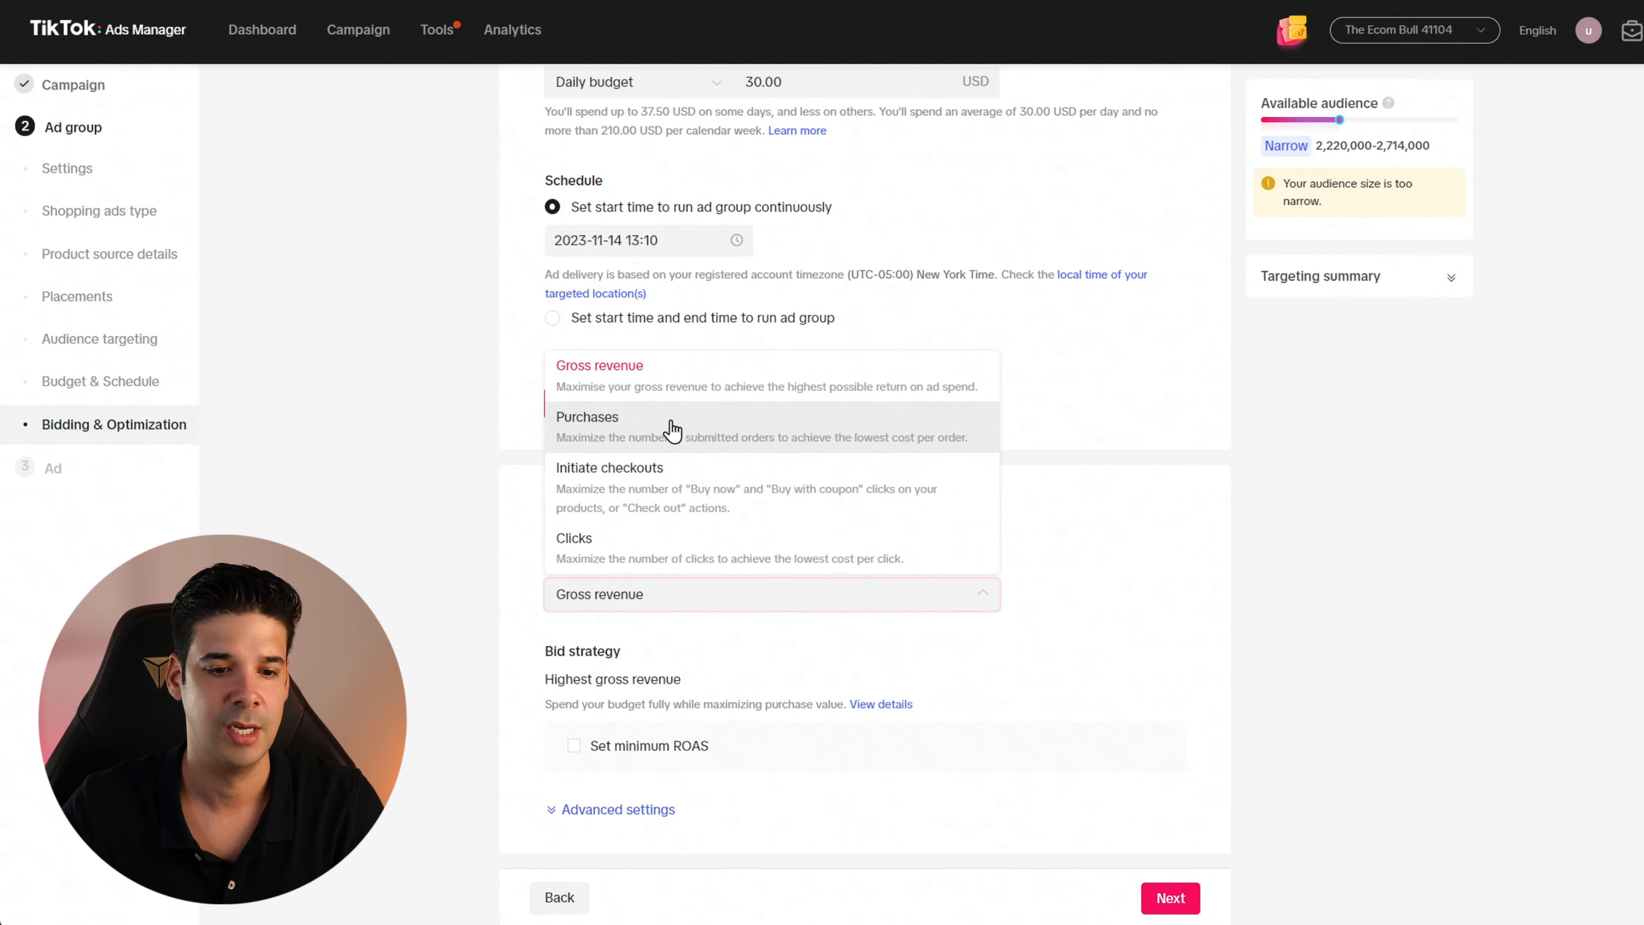
pyautogui.click(624, 430)
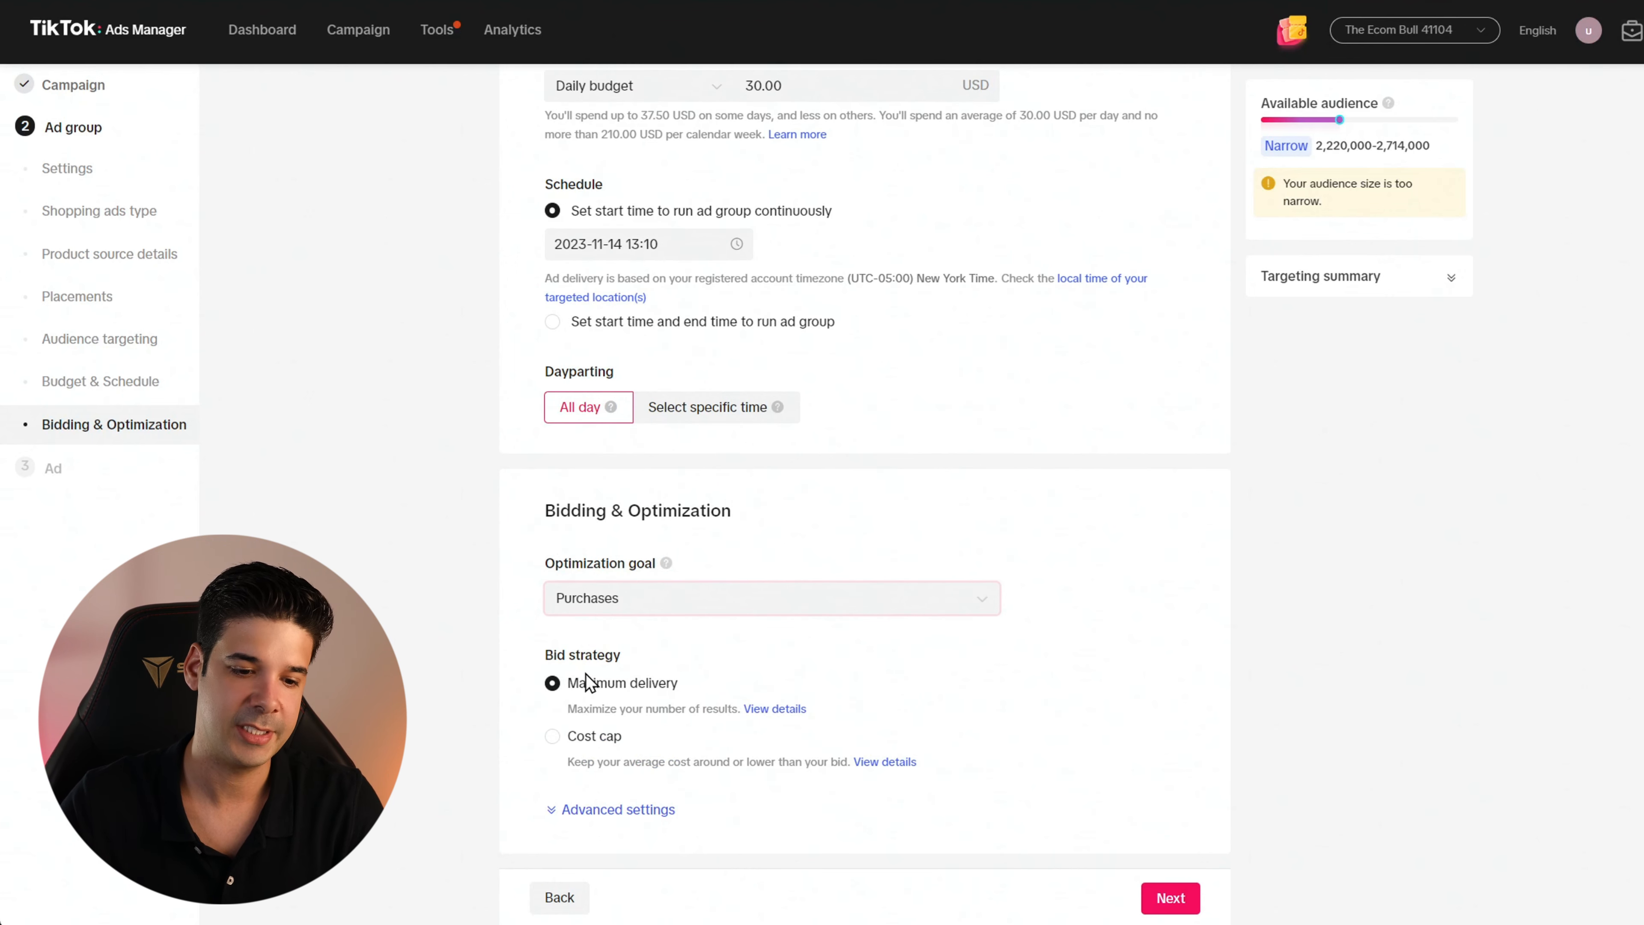
# Continue to the ad setup and set its identity to the other authorized account, OMEGABURN.
pyautogui.click(1168, 898)
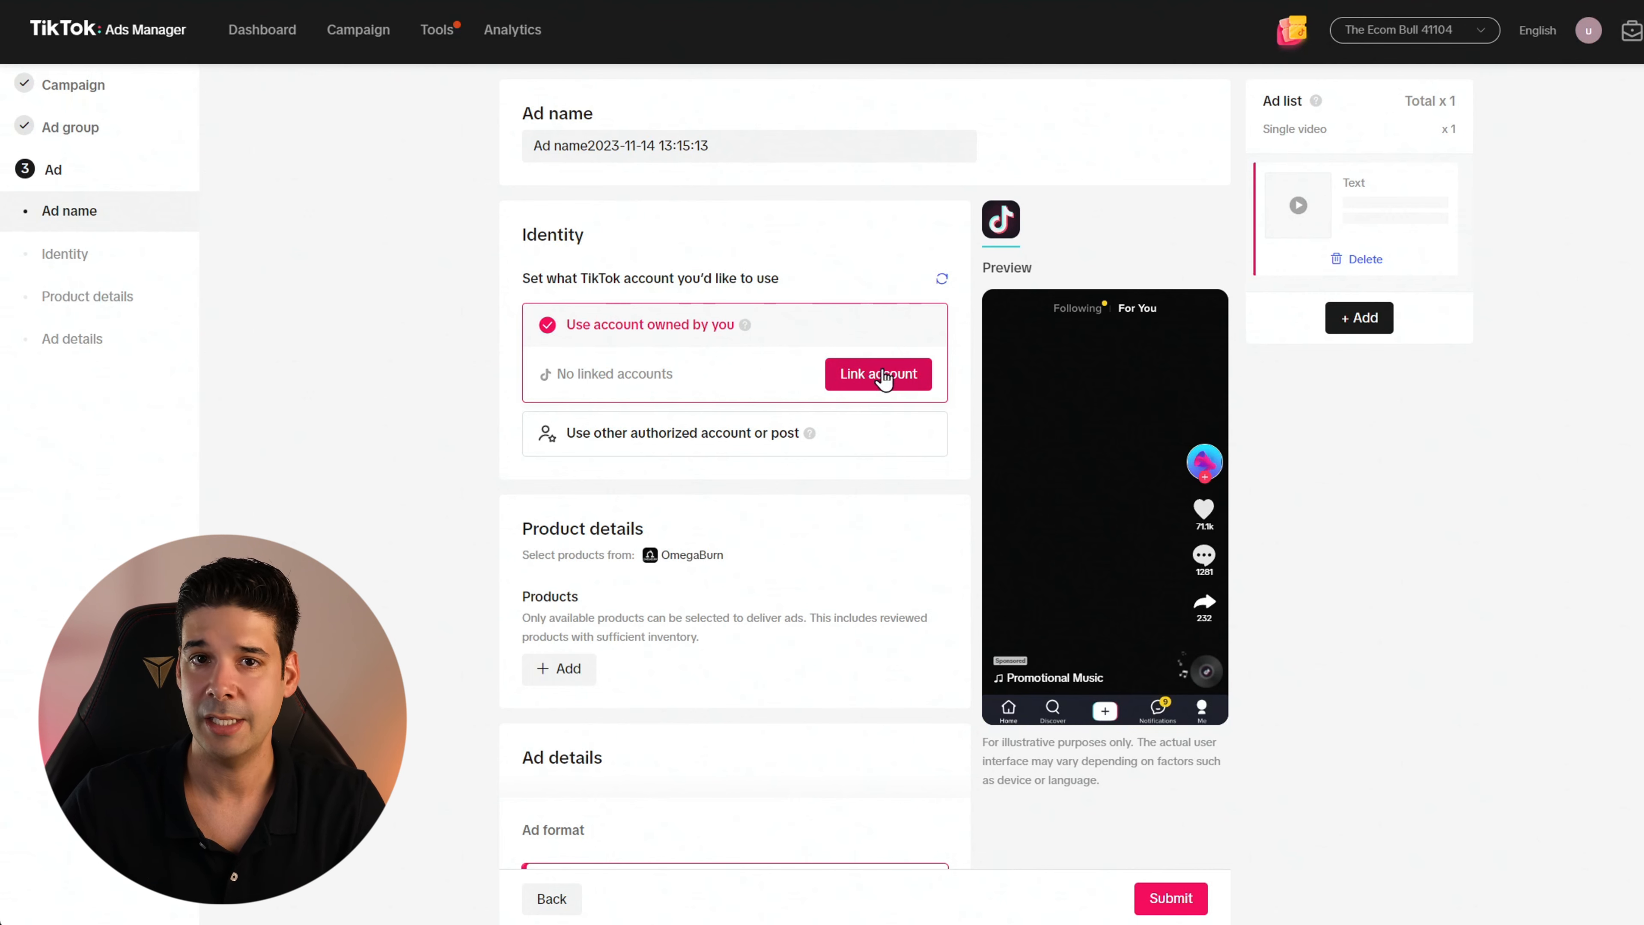
pyautogui.click(671, 433)
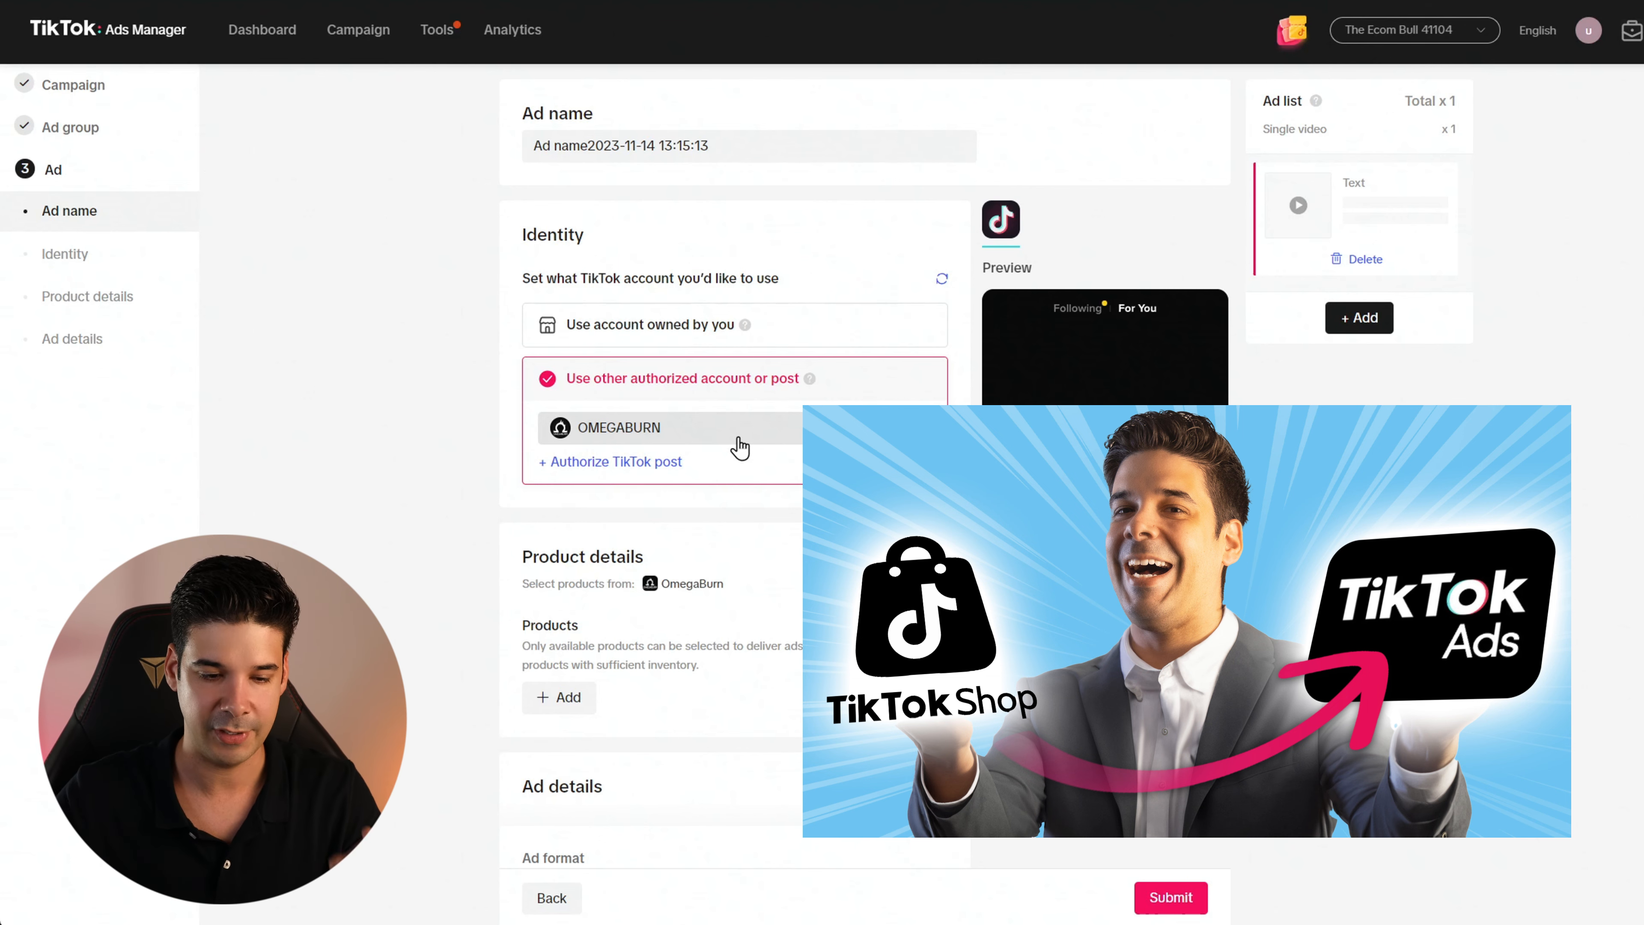
# Add the "Hard Work T-Shirt Gym Shirt. Invisible Design Until You Sweat" product to the ad.
pyautogui.scroll(-5, 737, 440)
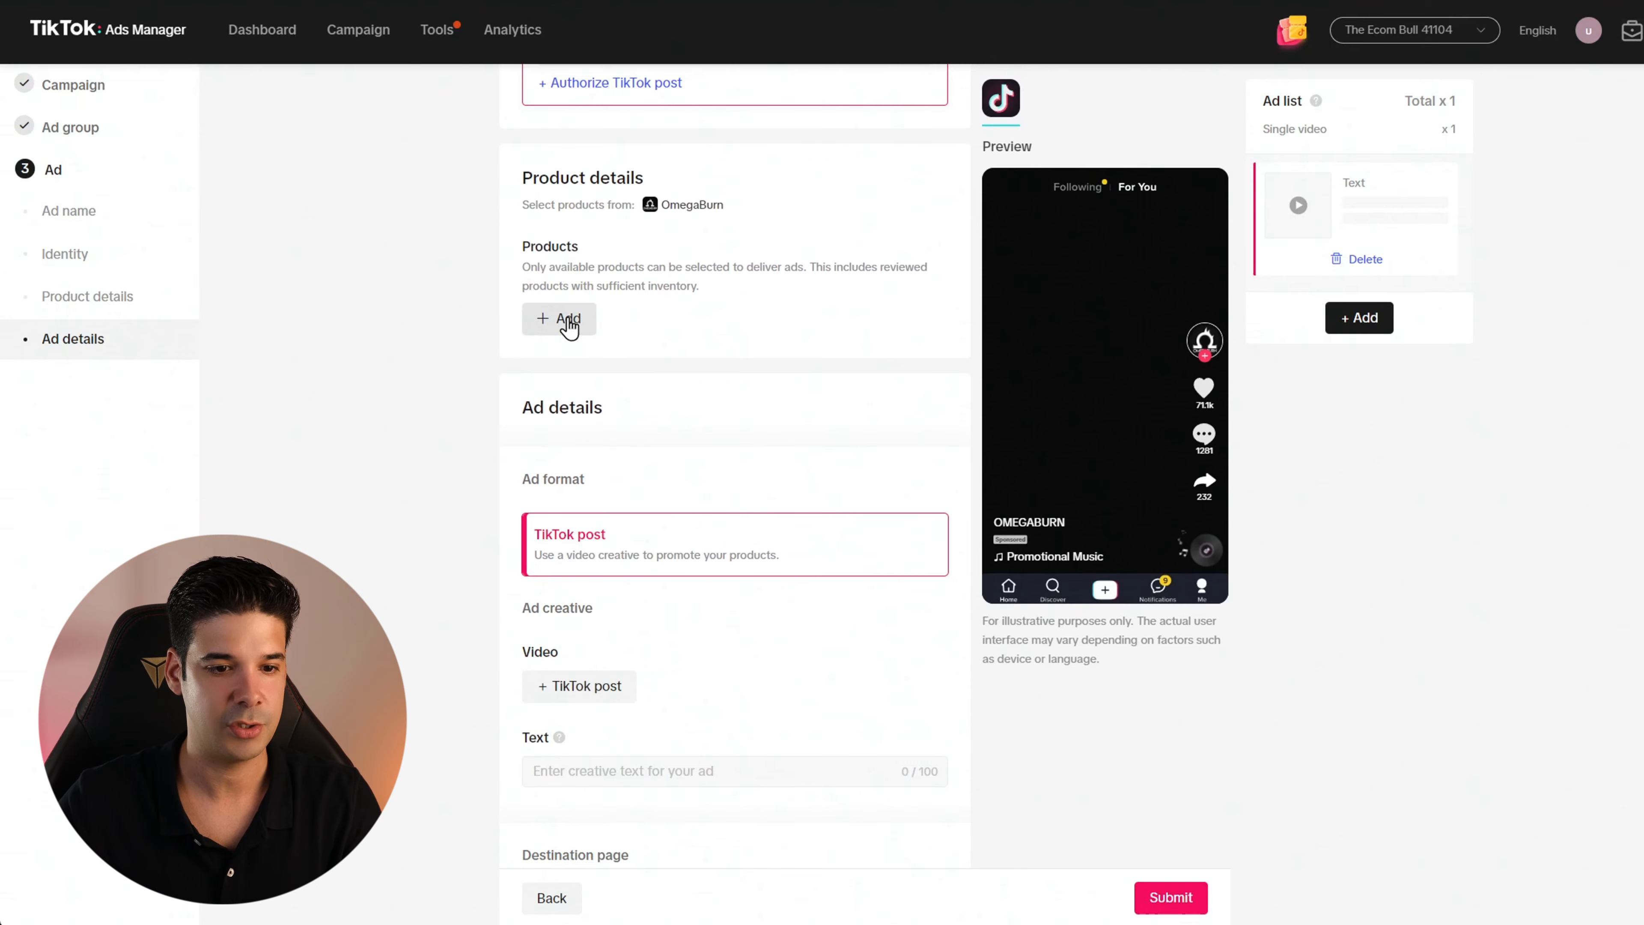
pyautogui.click(563, 319)
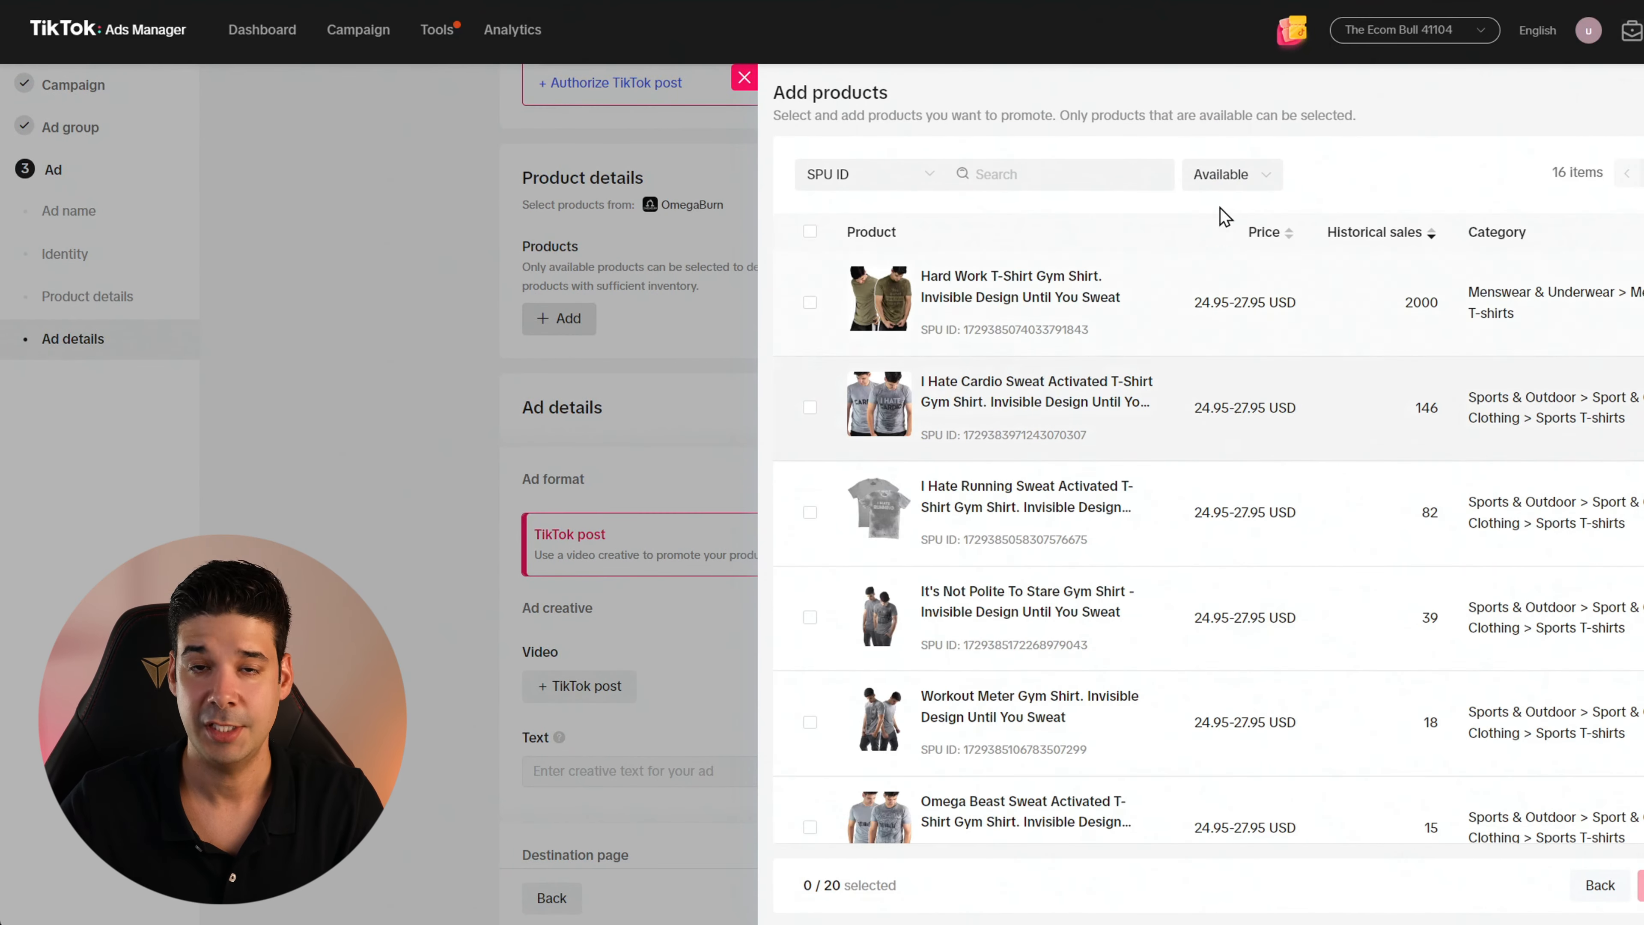
pyautogui.scroll(-6, 1075, 473)
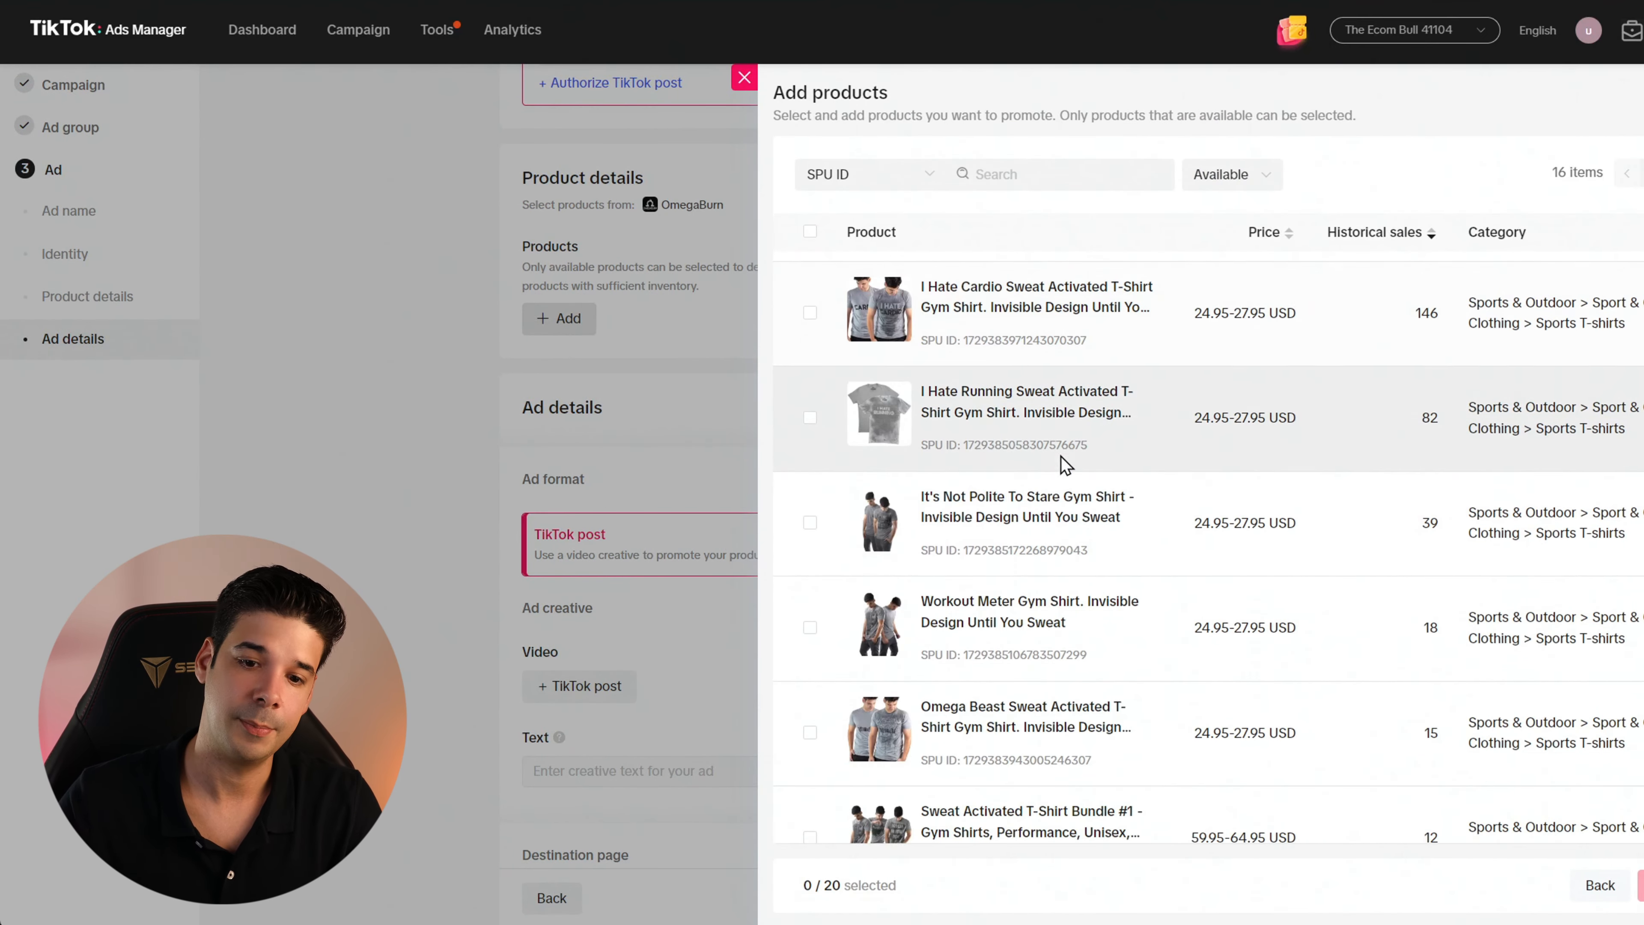
pyautogui.scroll(6, 1071, 512)
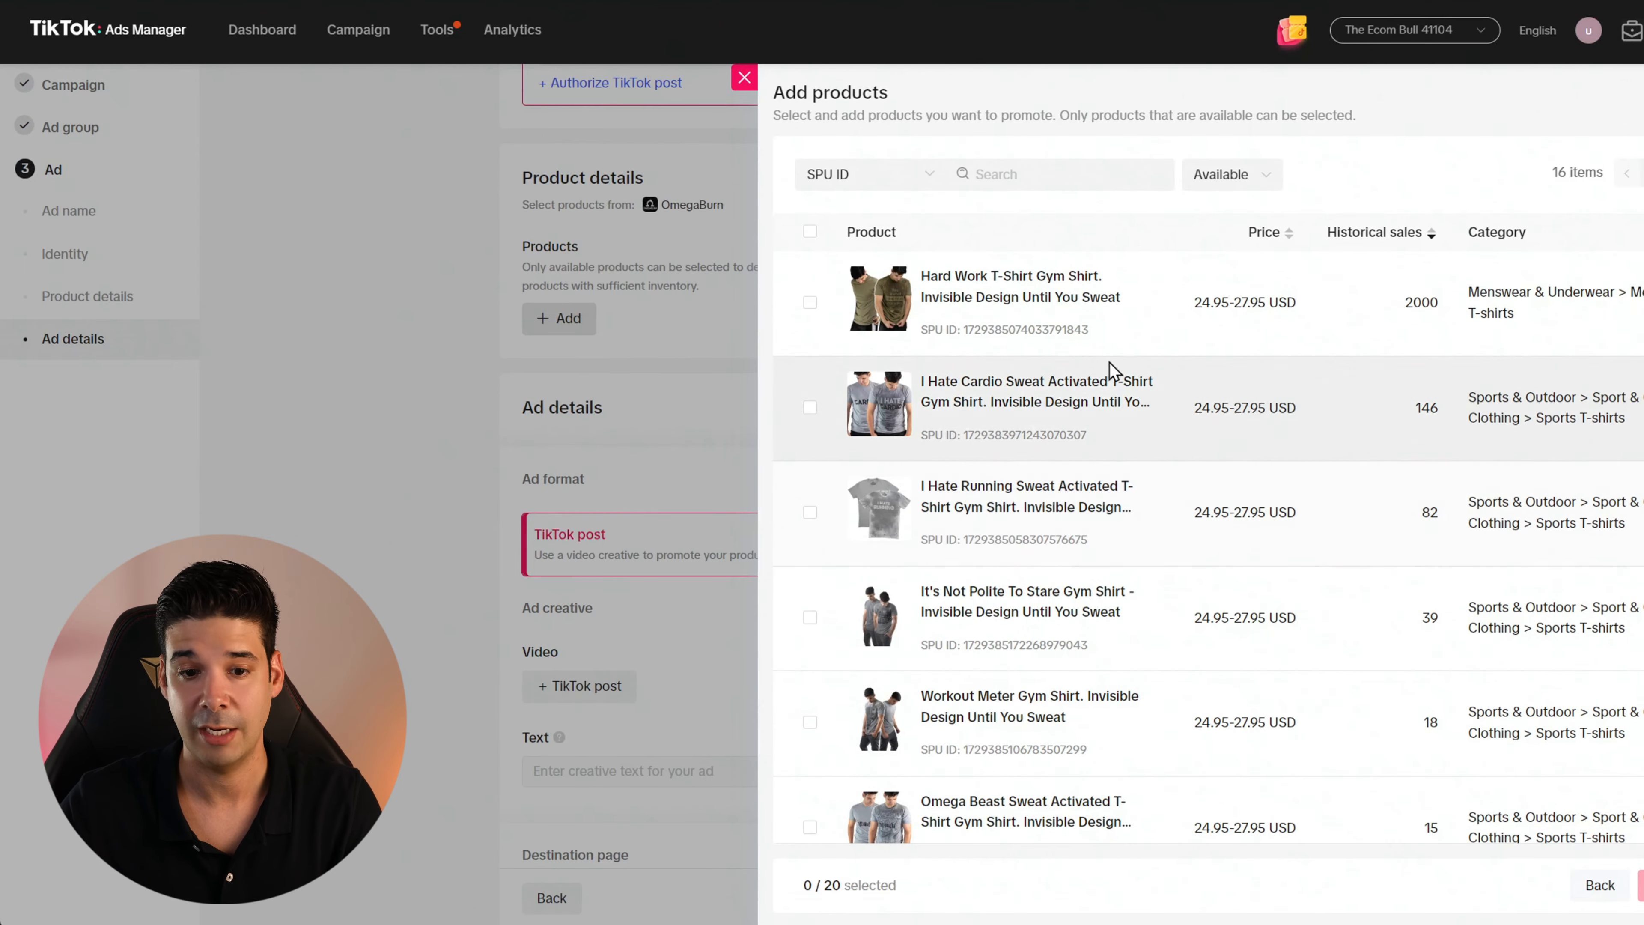
pyautogui.click(809, 303)
pyautogui.click(1640, 885)
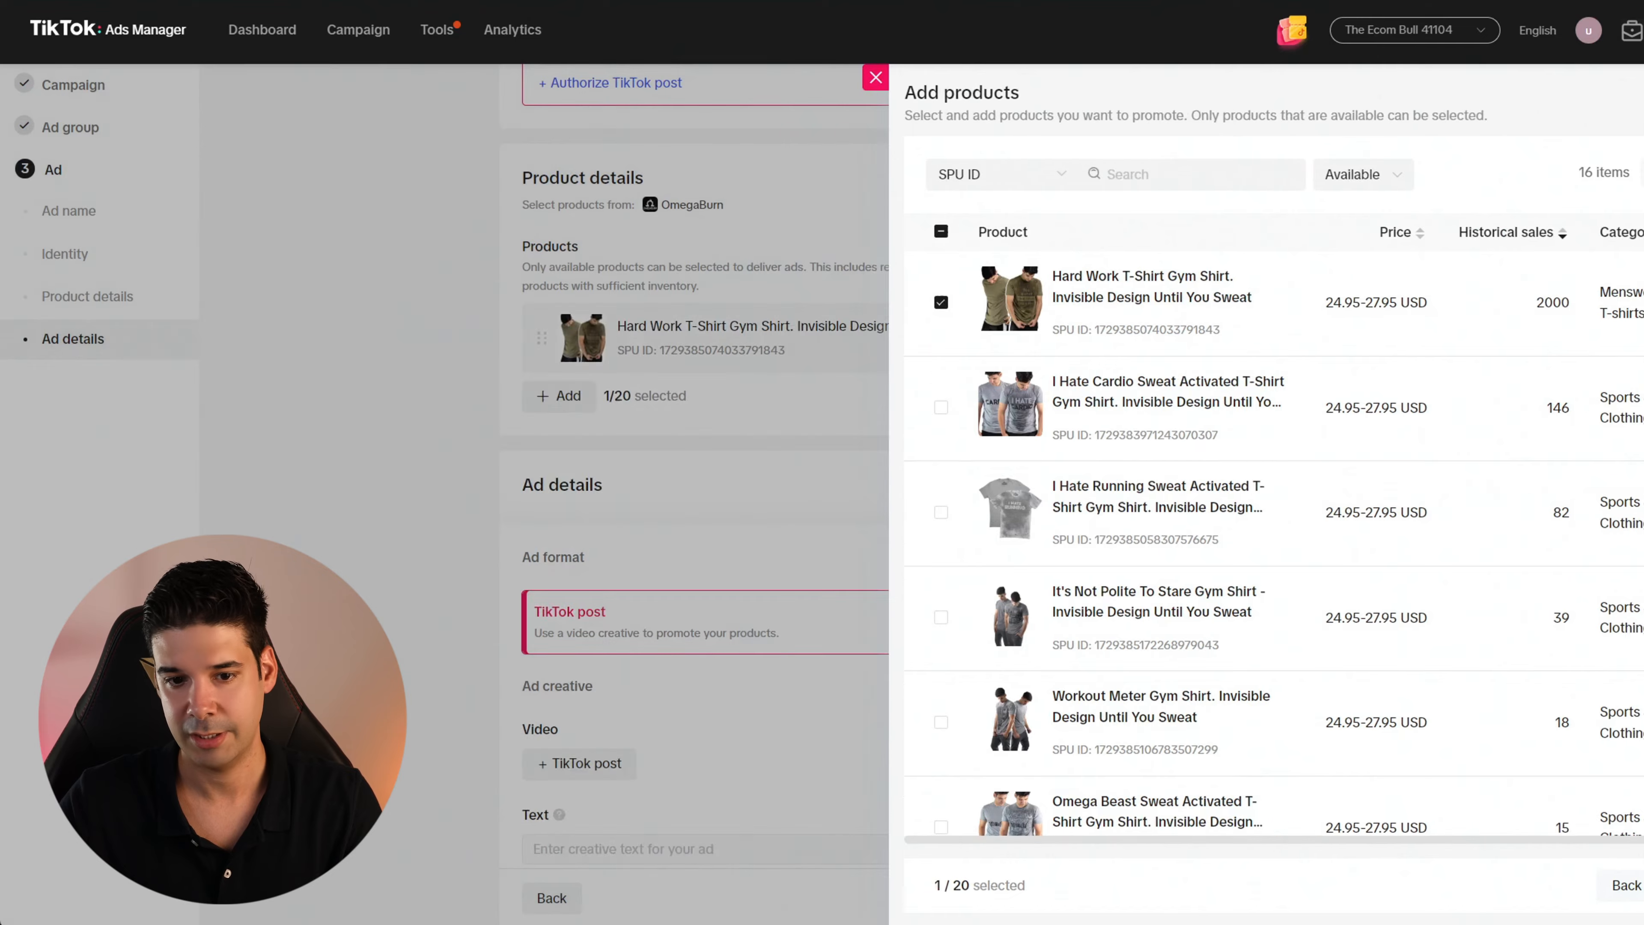
# Add four OMEGABURN TikTok posts, 00:20, 00:17, 00:10 and 00:24 long, as the ad videos.
pyautogui.scroll(-2, 801, 389)
pyautogui.scroll(-3, 802, 394)
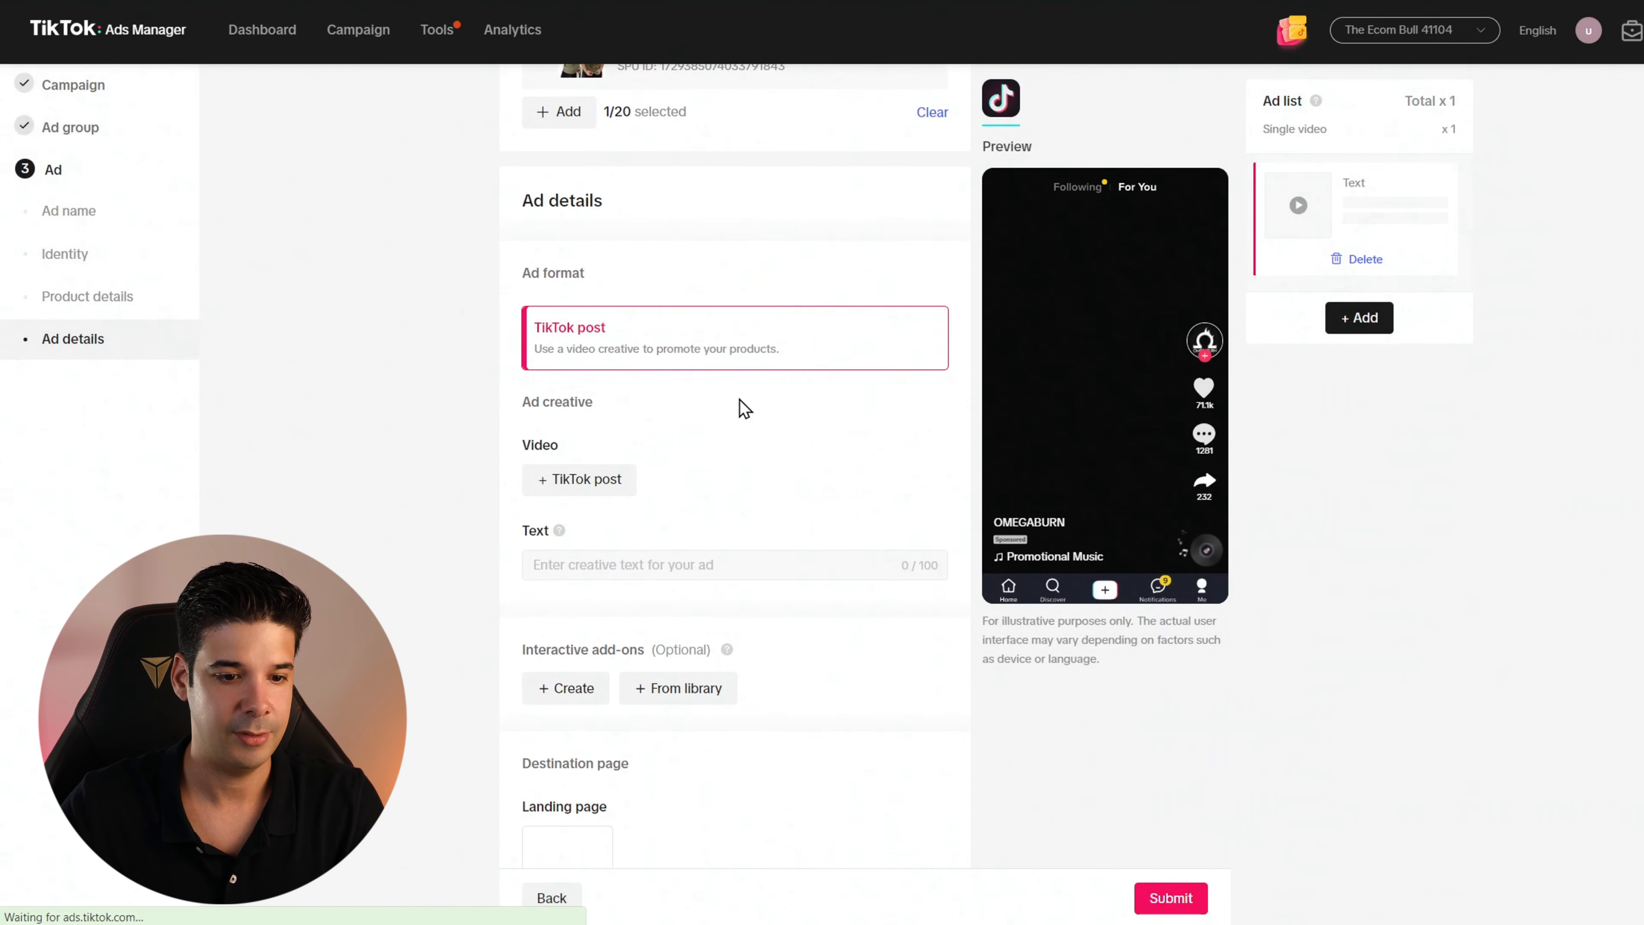
pyautogui.scroll(-2, 708, 388)
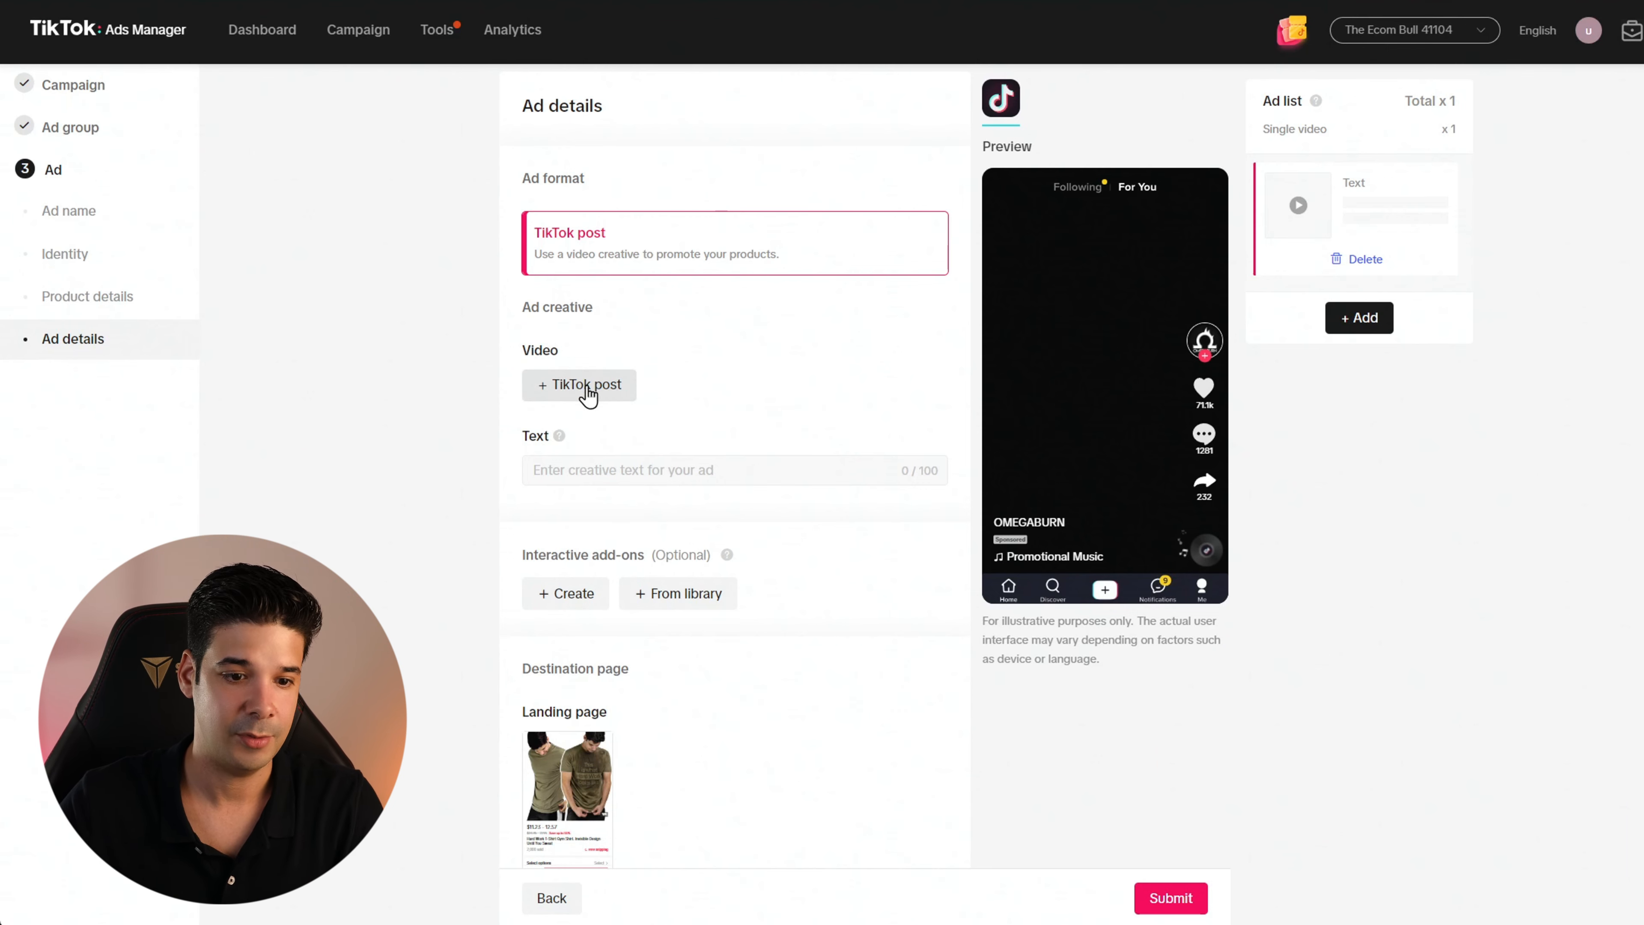
pyautogui.click(586, 388)
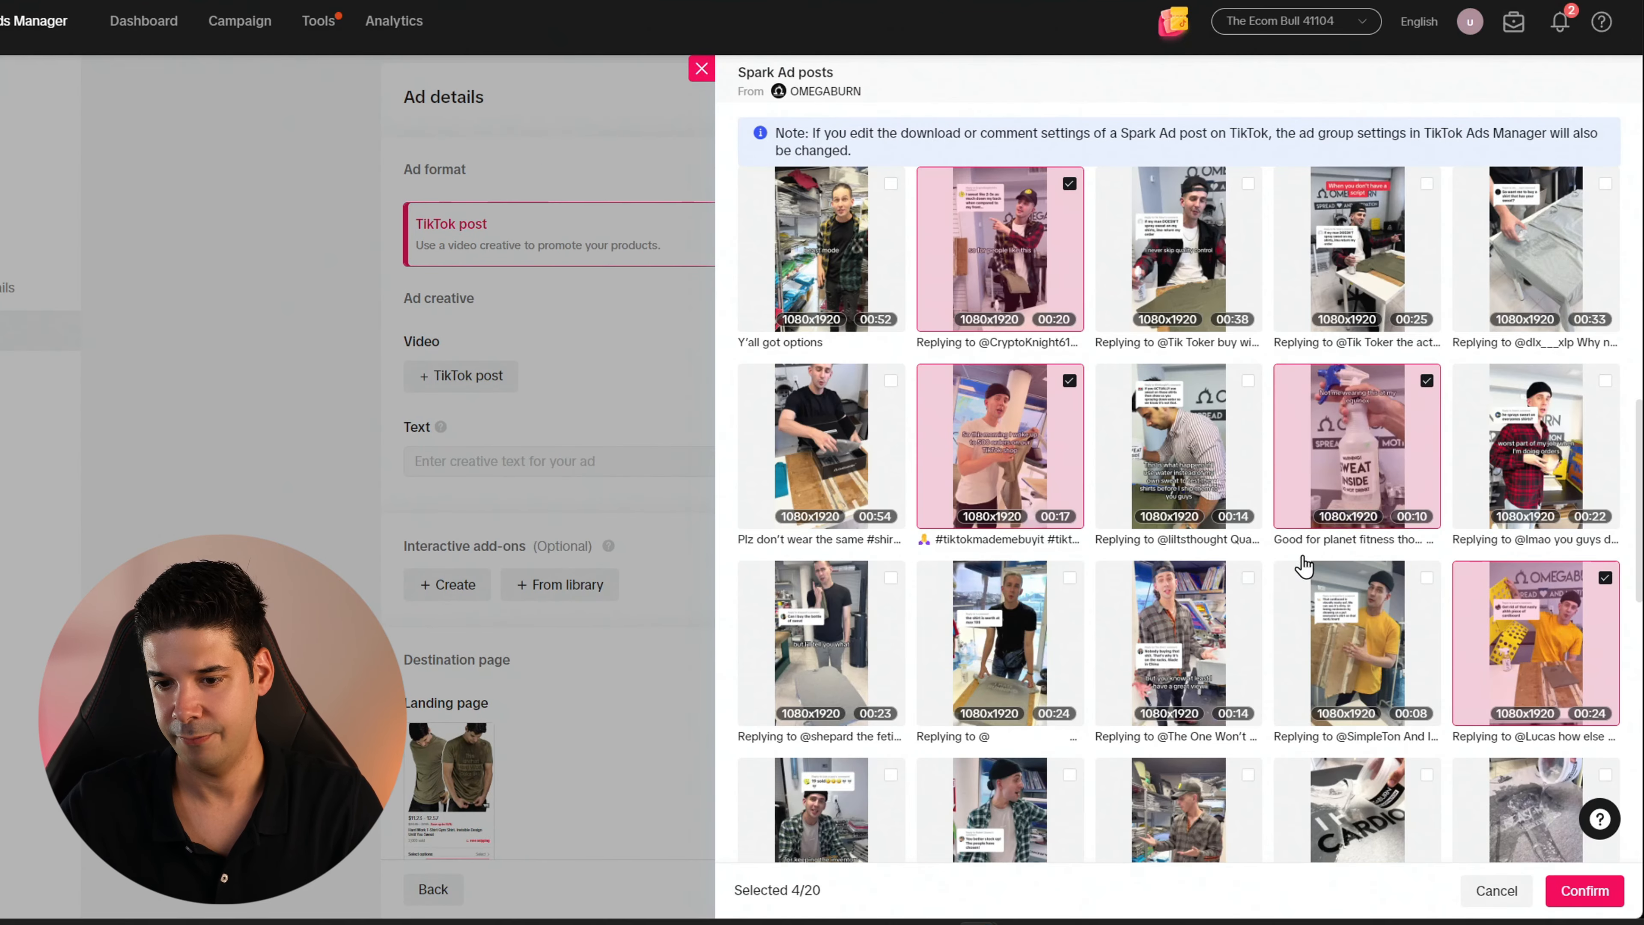
pyautogui.click(1588, 890)
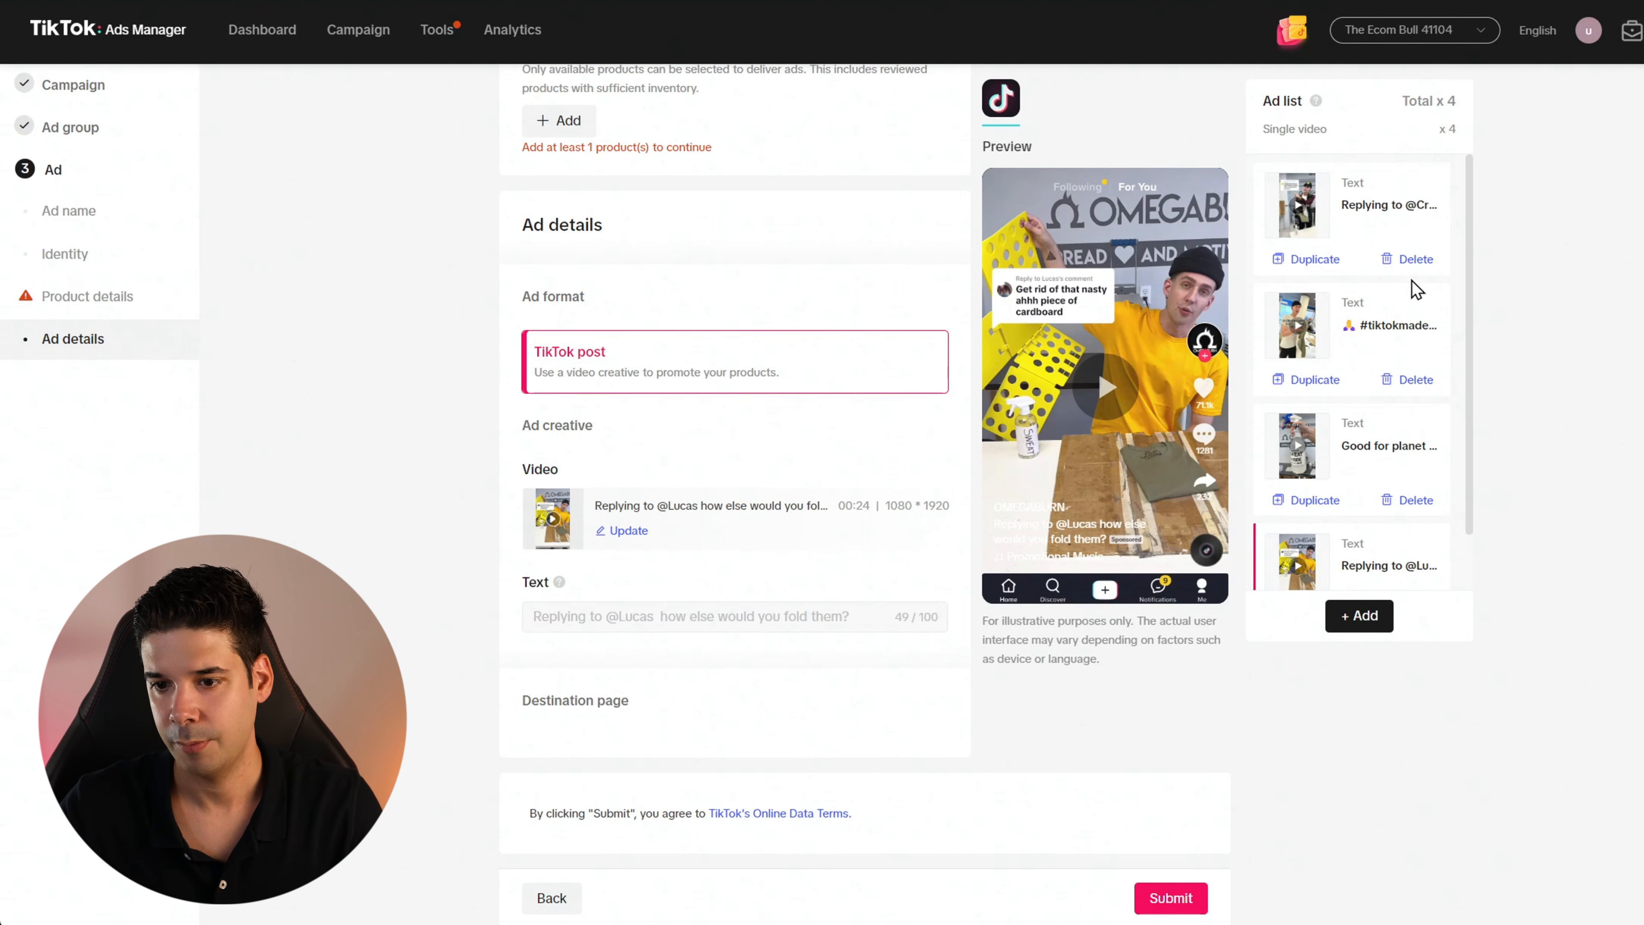
pyautogui.scroll(2, 1409, 311)
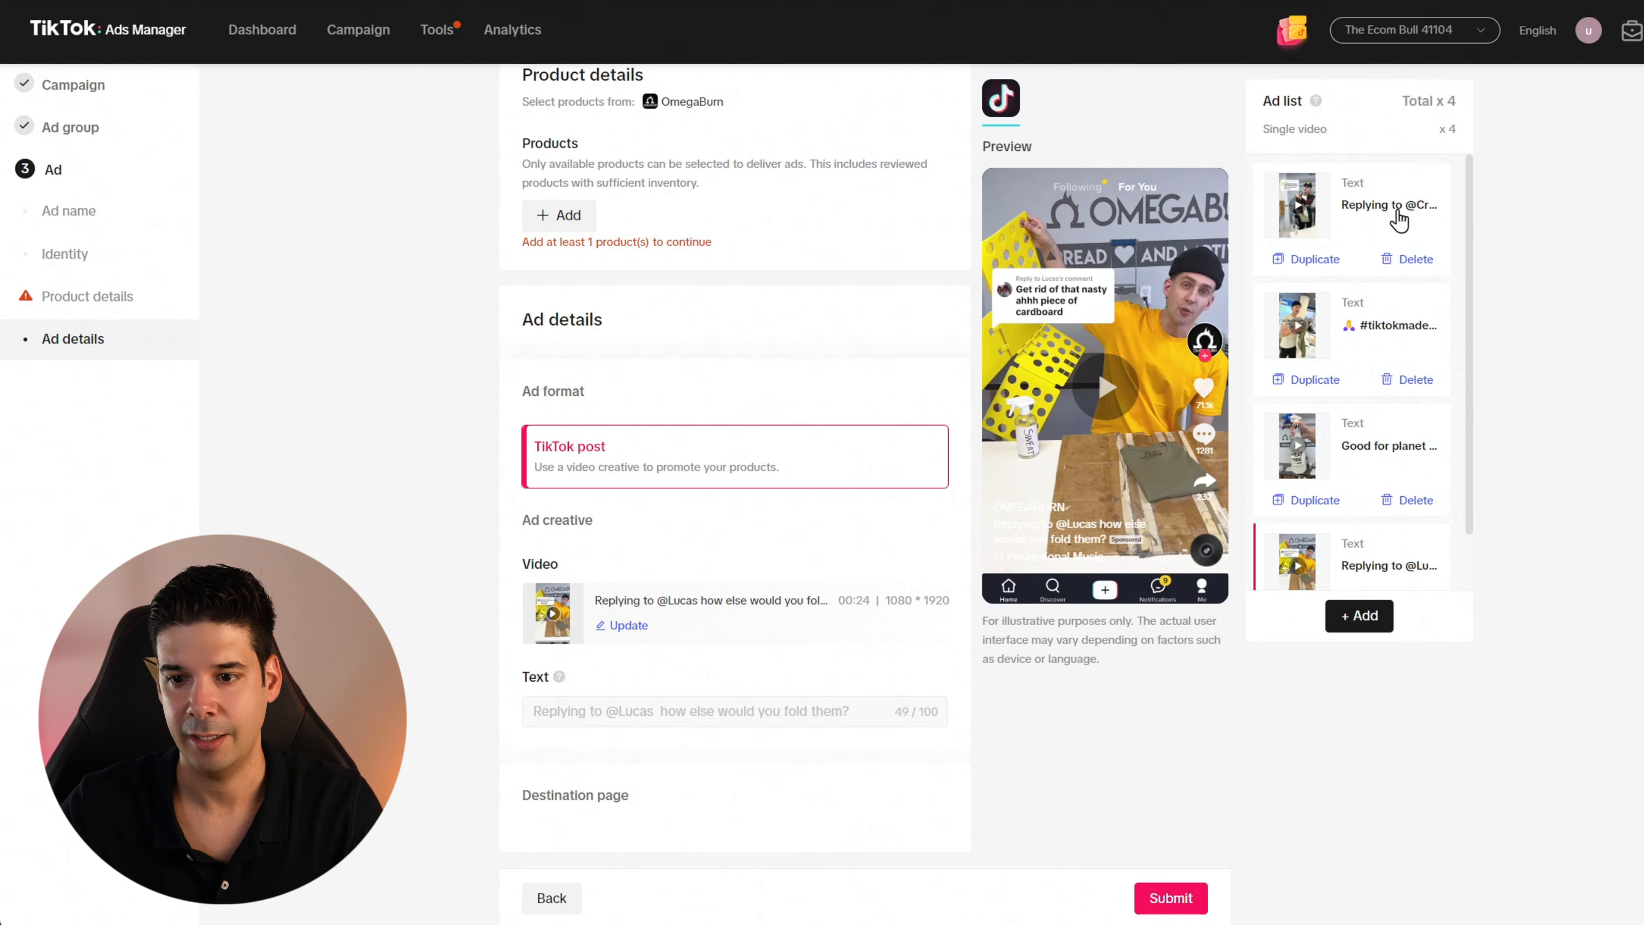
# Add the Hard Work T-Shirt Gym Shirt product to the ads in the ad list that still lack one.
pyautogui.click(1324, 239)
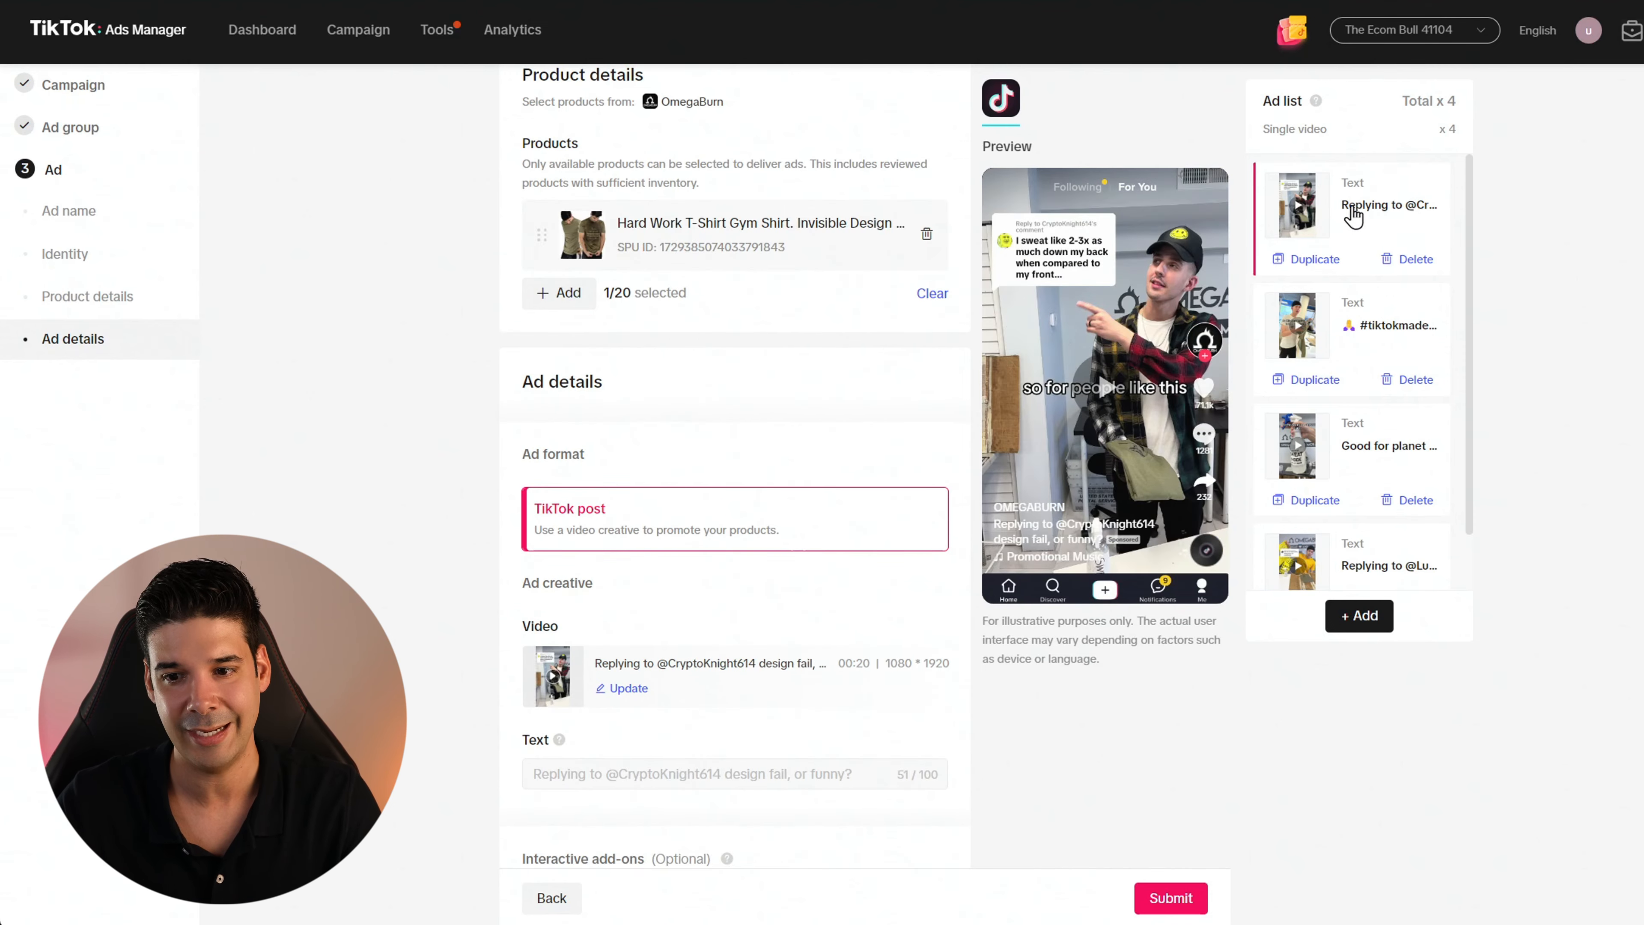
pyautogui.click(1404, 317)
pyautogui.click(561, 215)
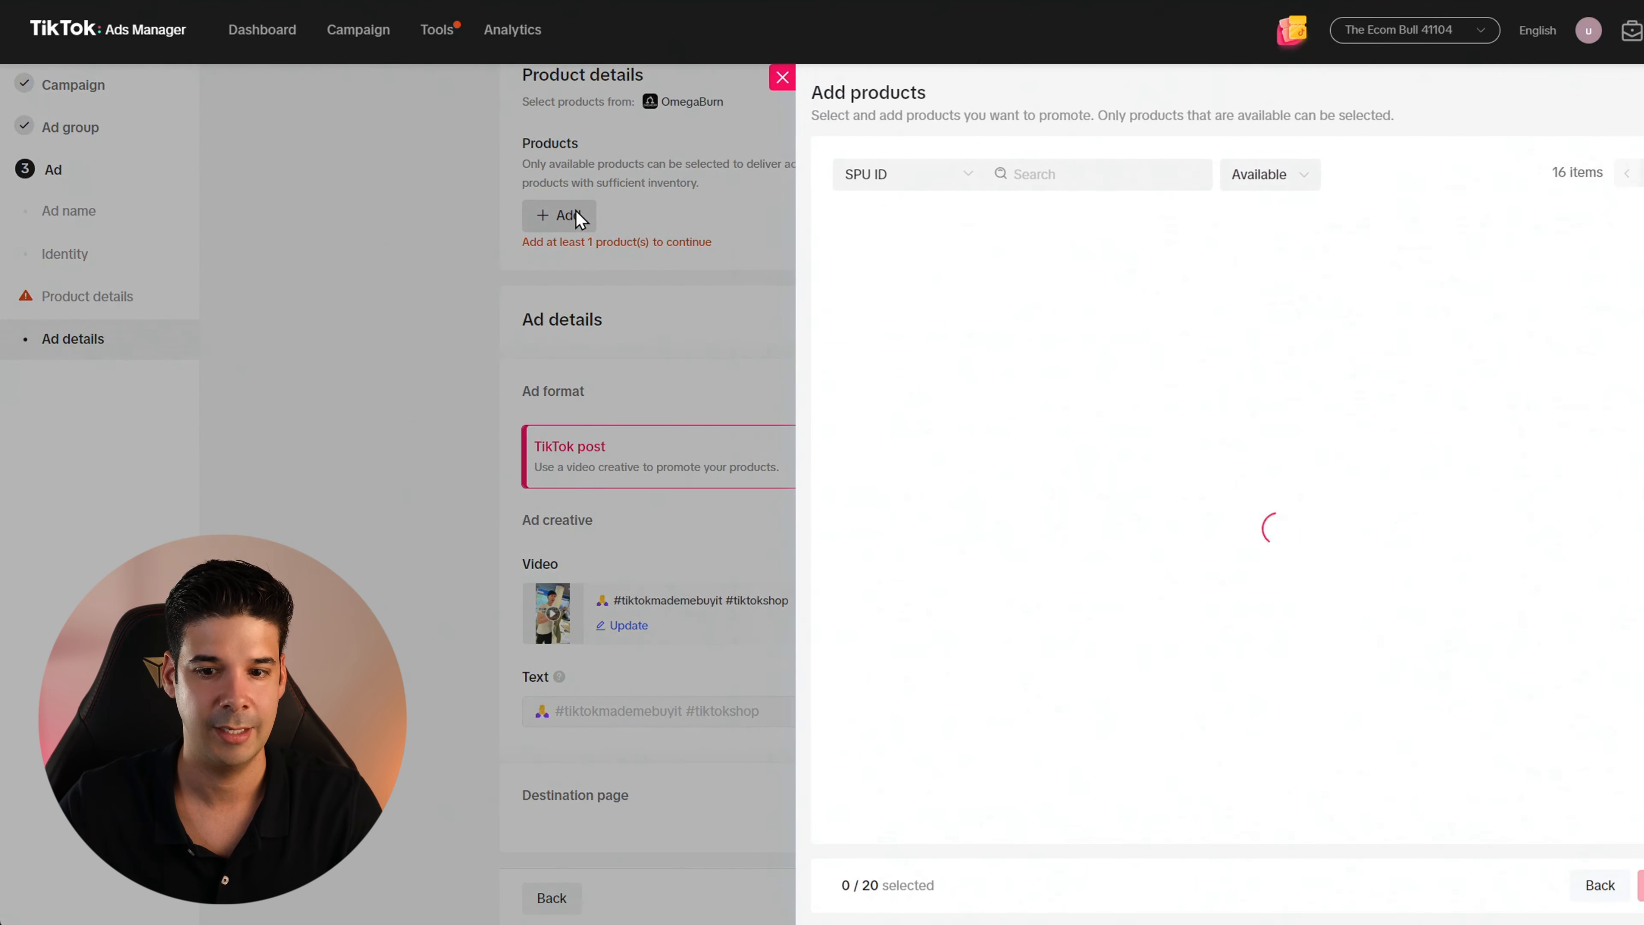
pyautogui.click(808, 302)
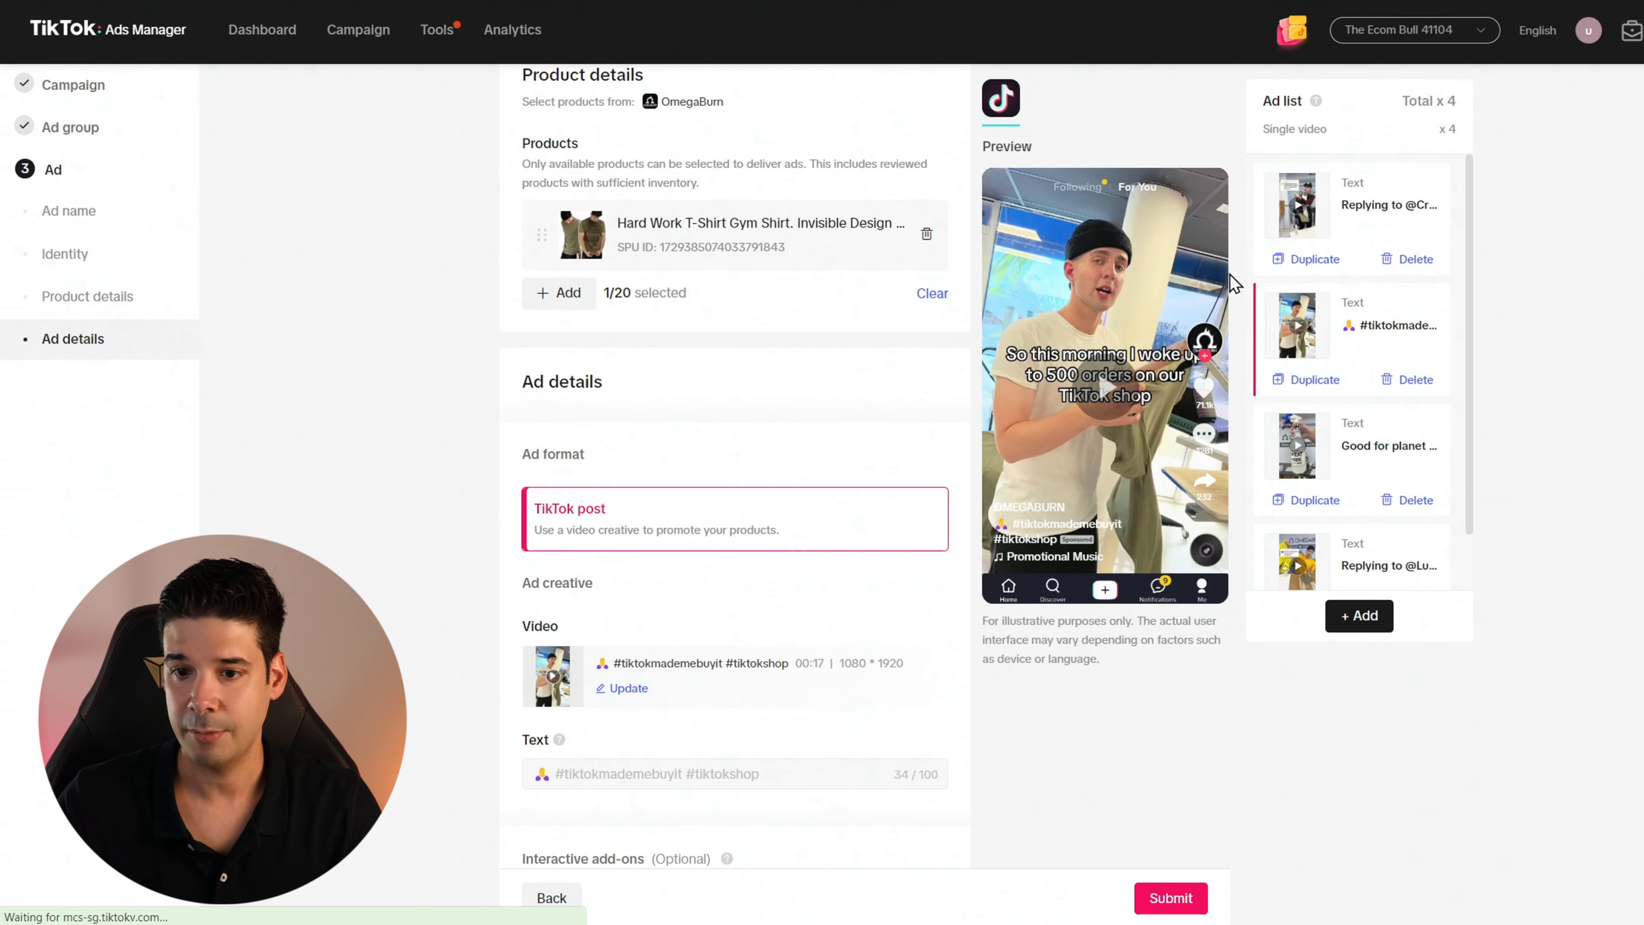
pyautogui.scroll(-1, 884, 322)
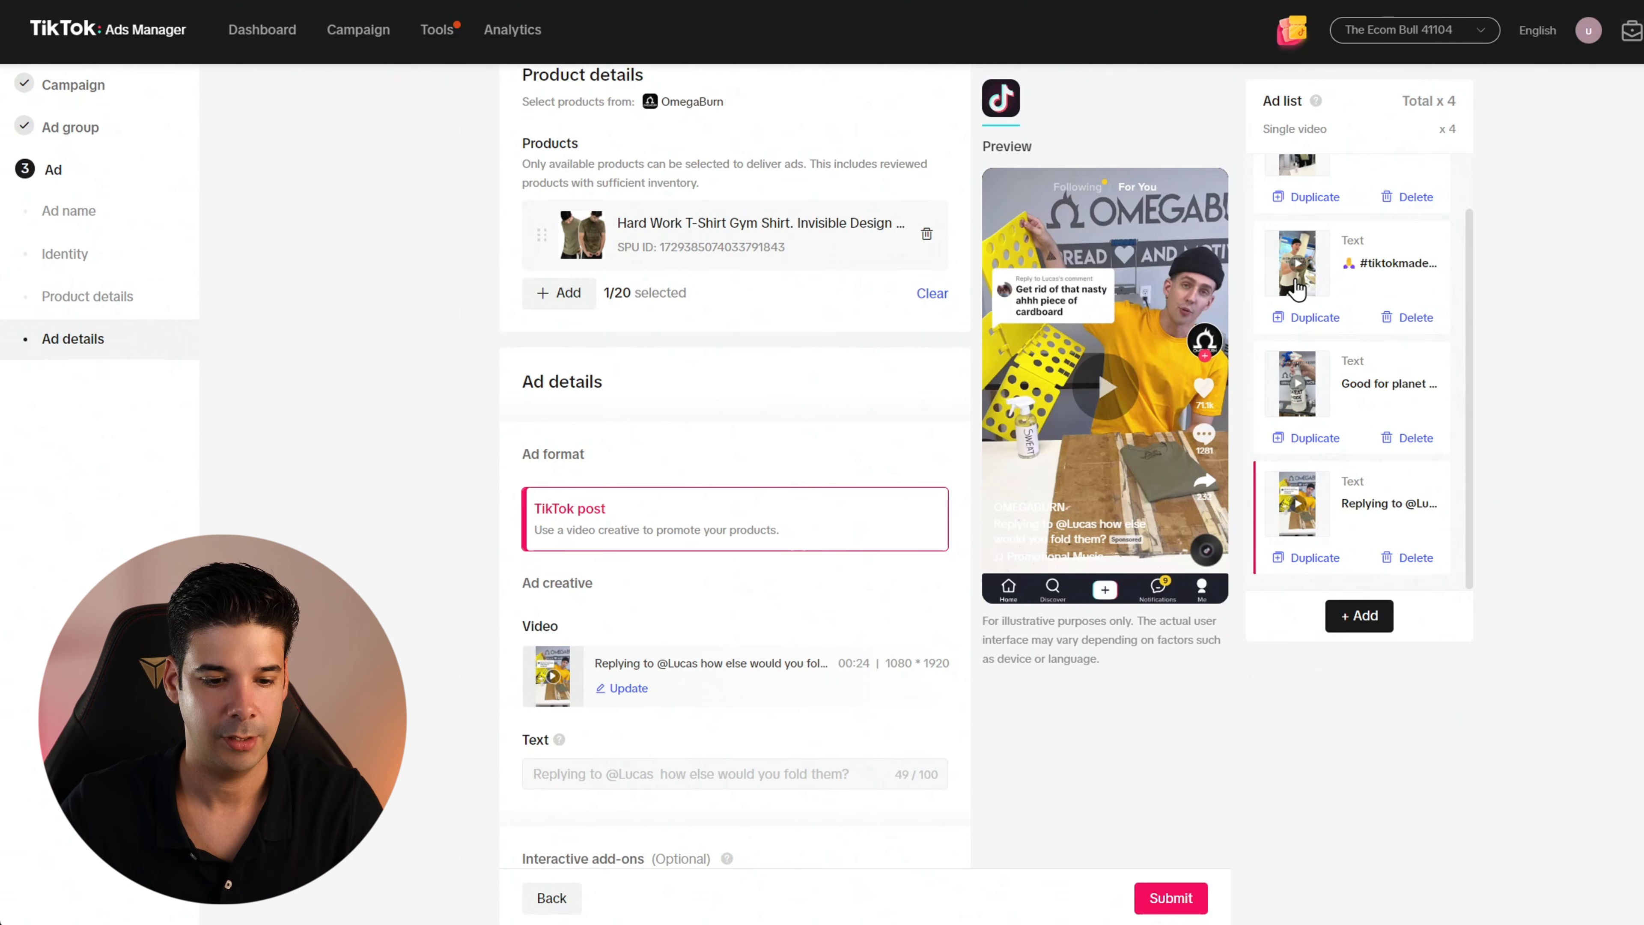
# Add a Product Card interactive add-on showing the price and description to the first ad, the 00:20 video.
pyautogui.scroll(-1, 1371, 389)
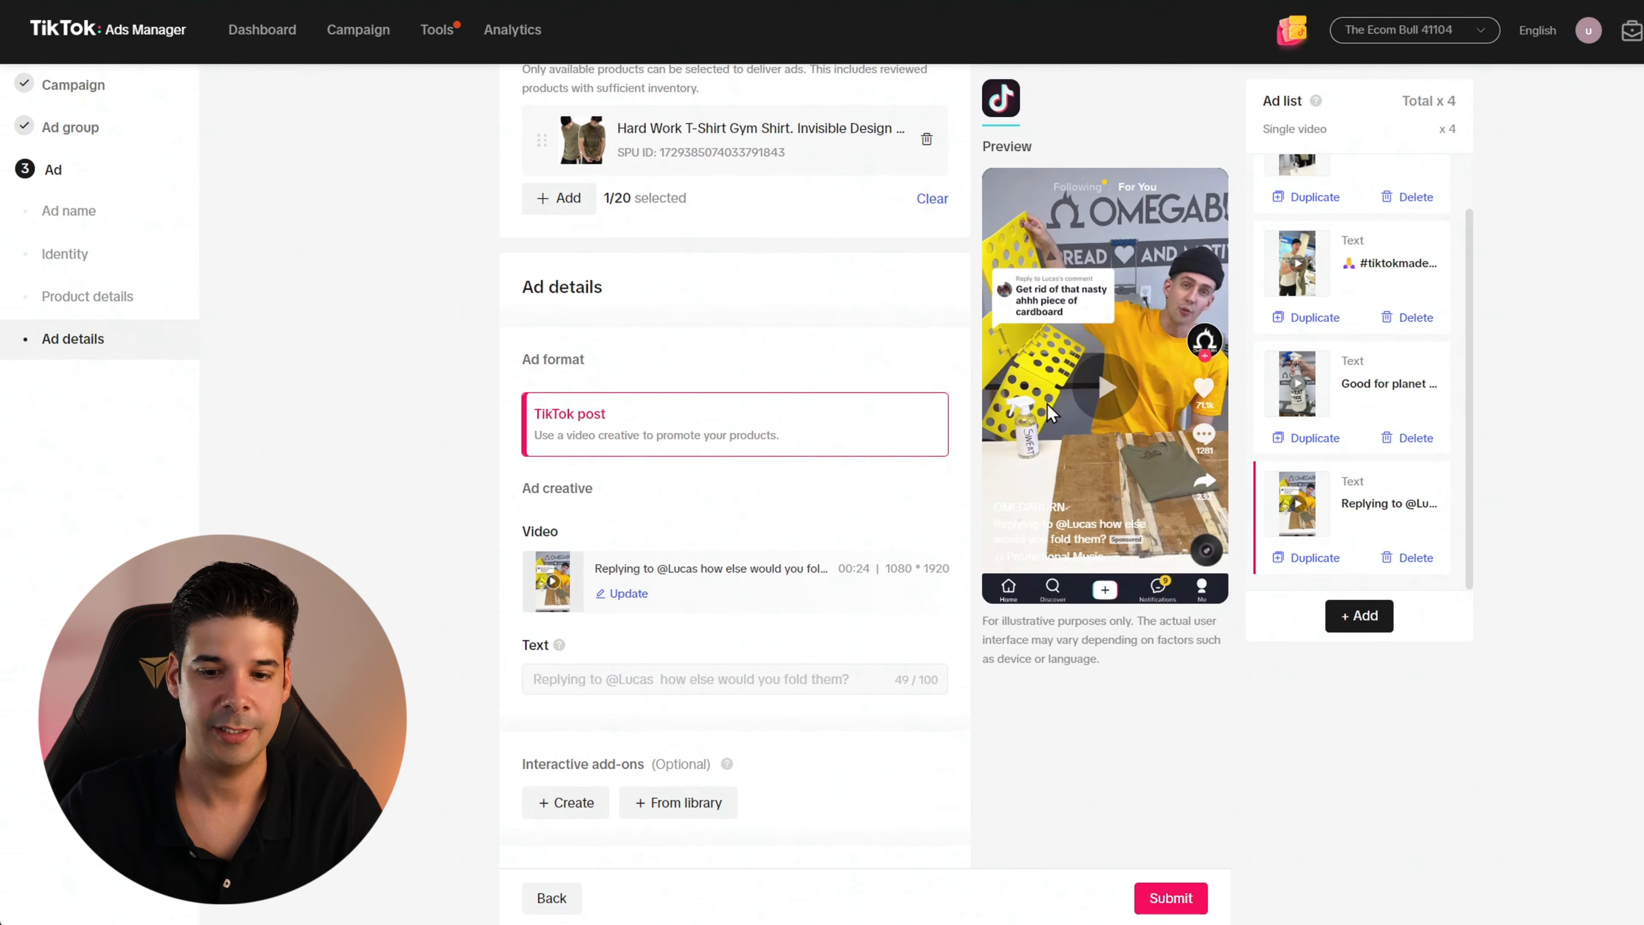
pyautogui.scroll(-2, 753, 418)
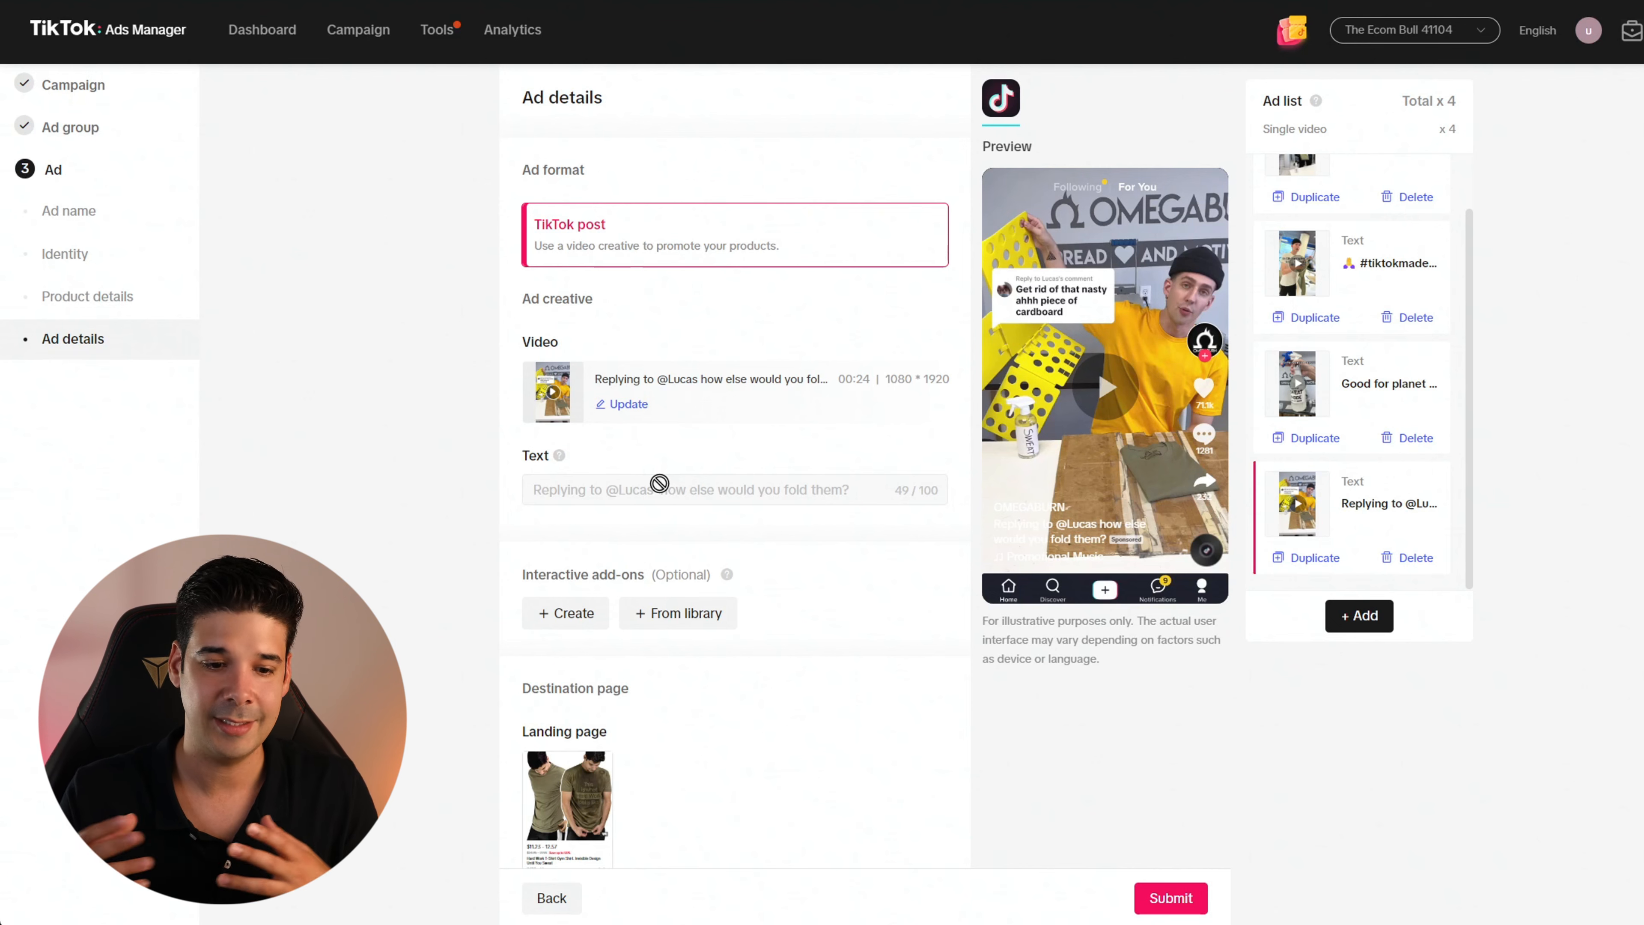
pyautogui.scroll(-3, 717, 476)
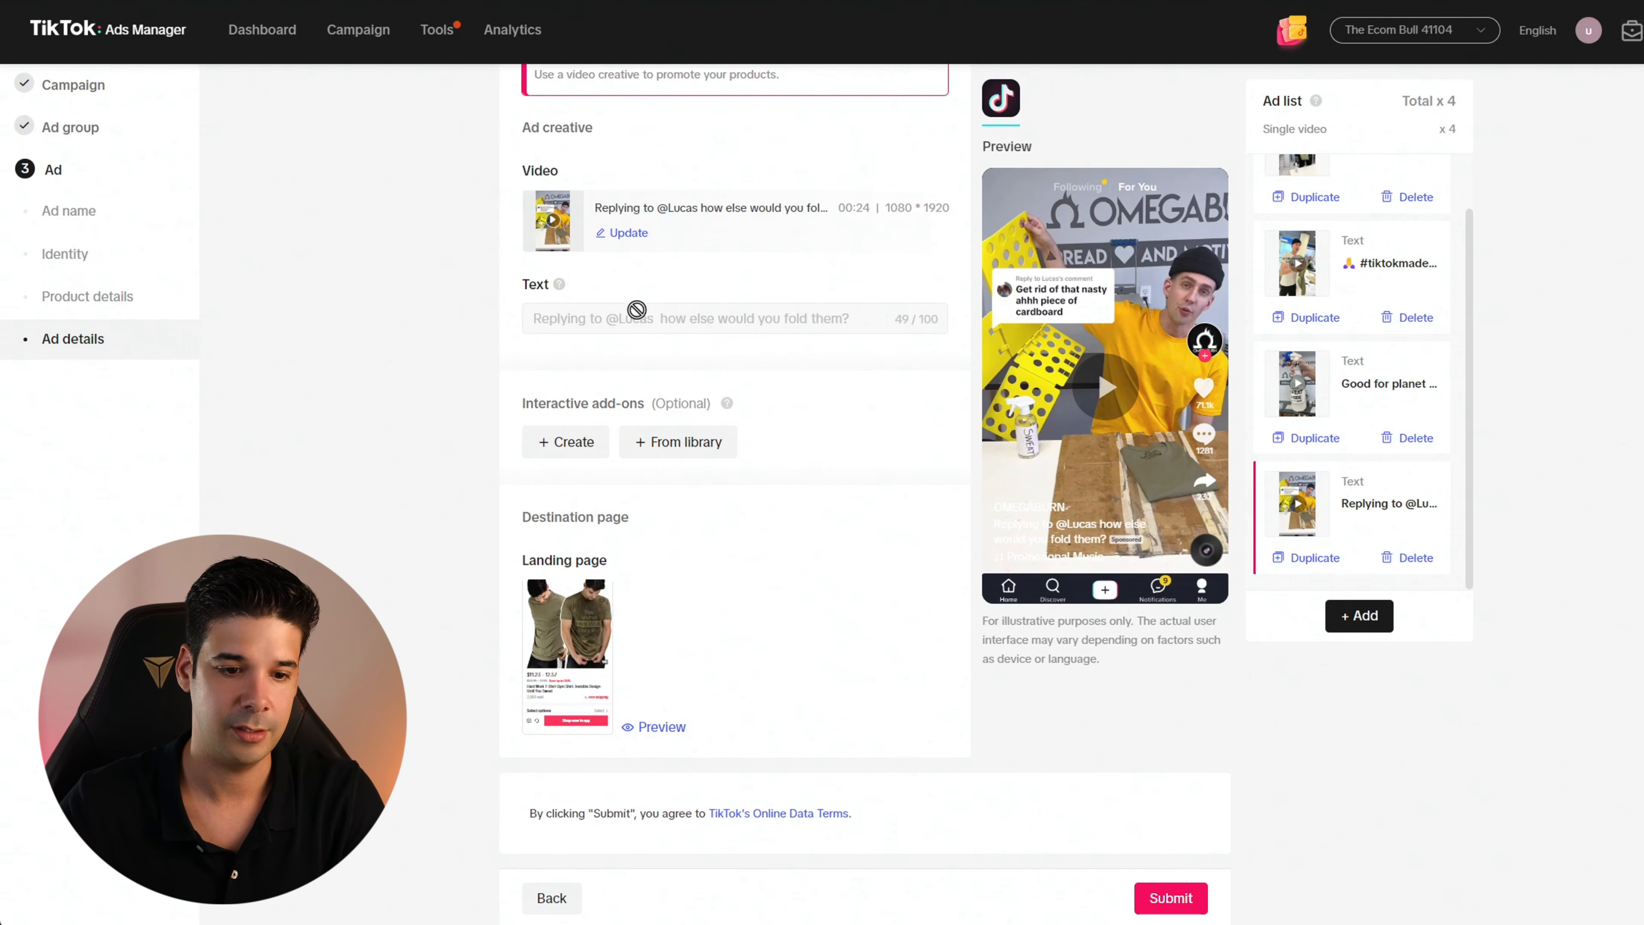
pyautogui.scroll(2, 782, 319)
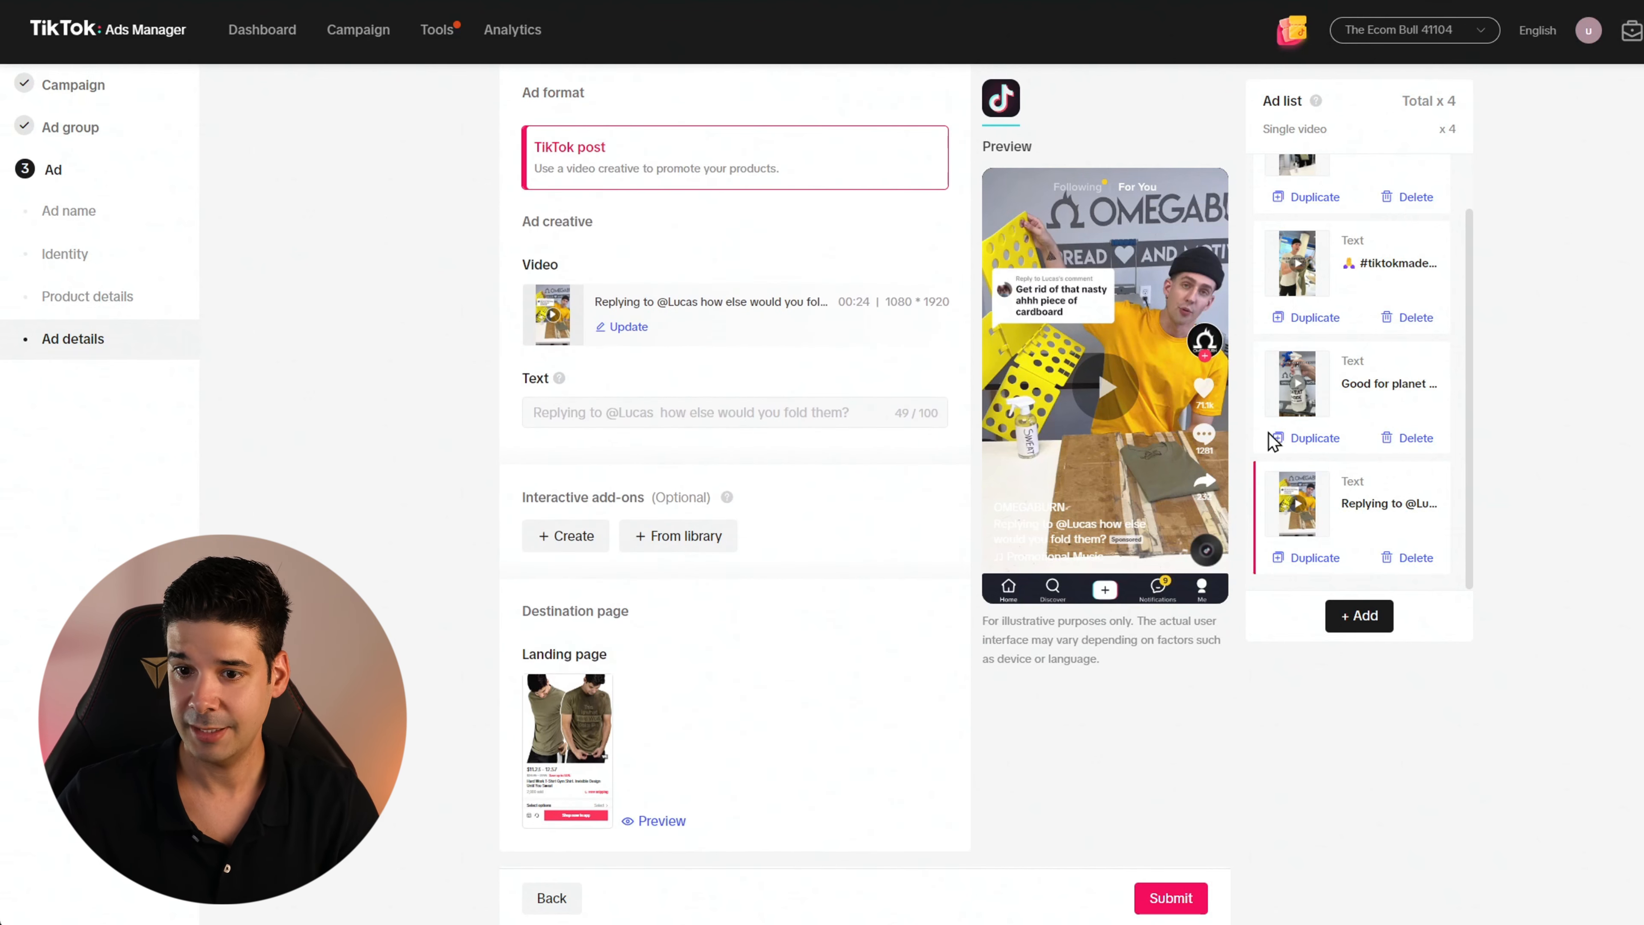
pyautogui.scroll(1, 1336, 402)
pyautogui.click(1377, 237)
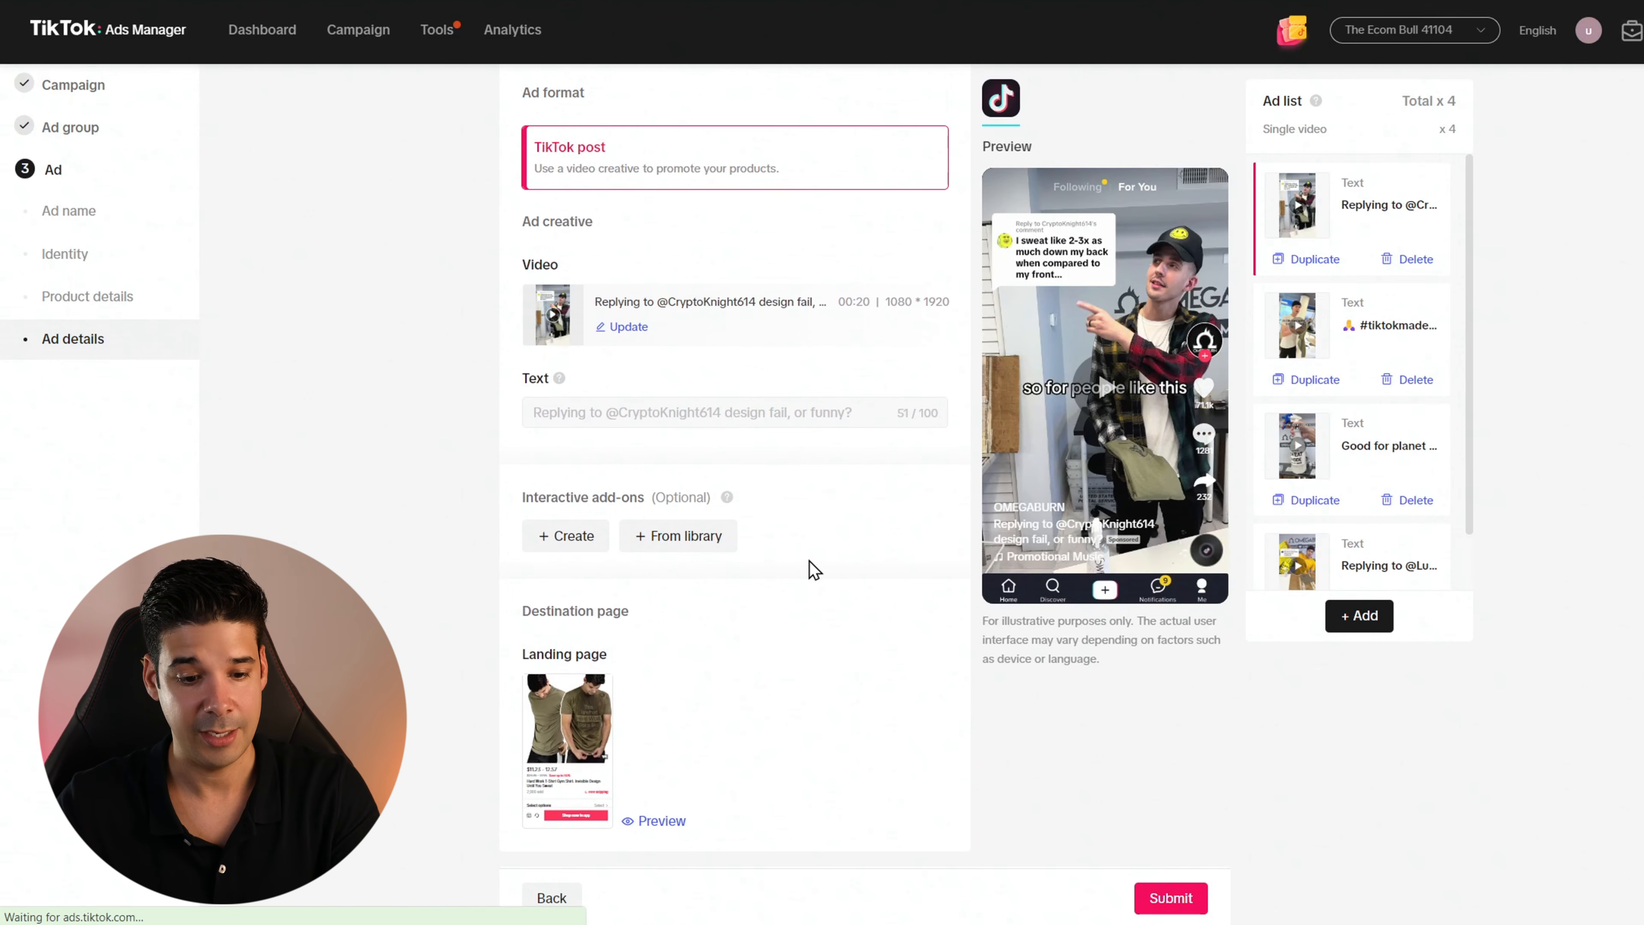
pyautogui.scroll(-2, 840, 564)
pyautogui.scroll(2, 842, 568)
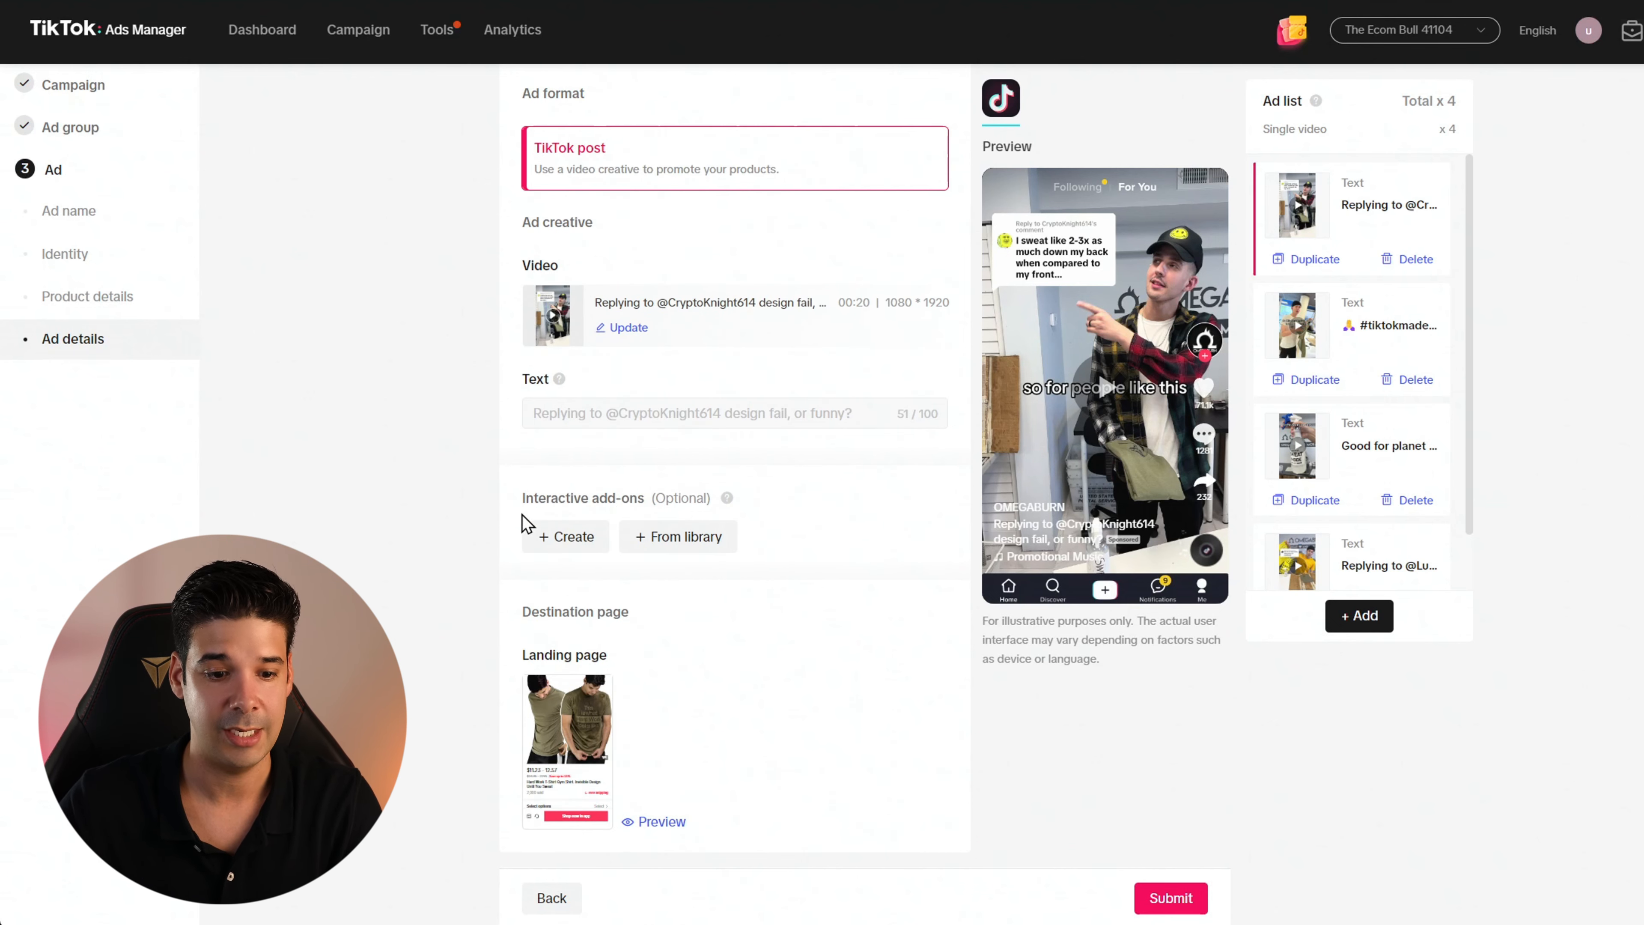
pyautogui.click(562, 537)
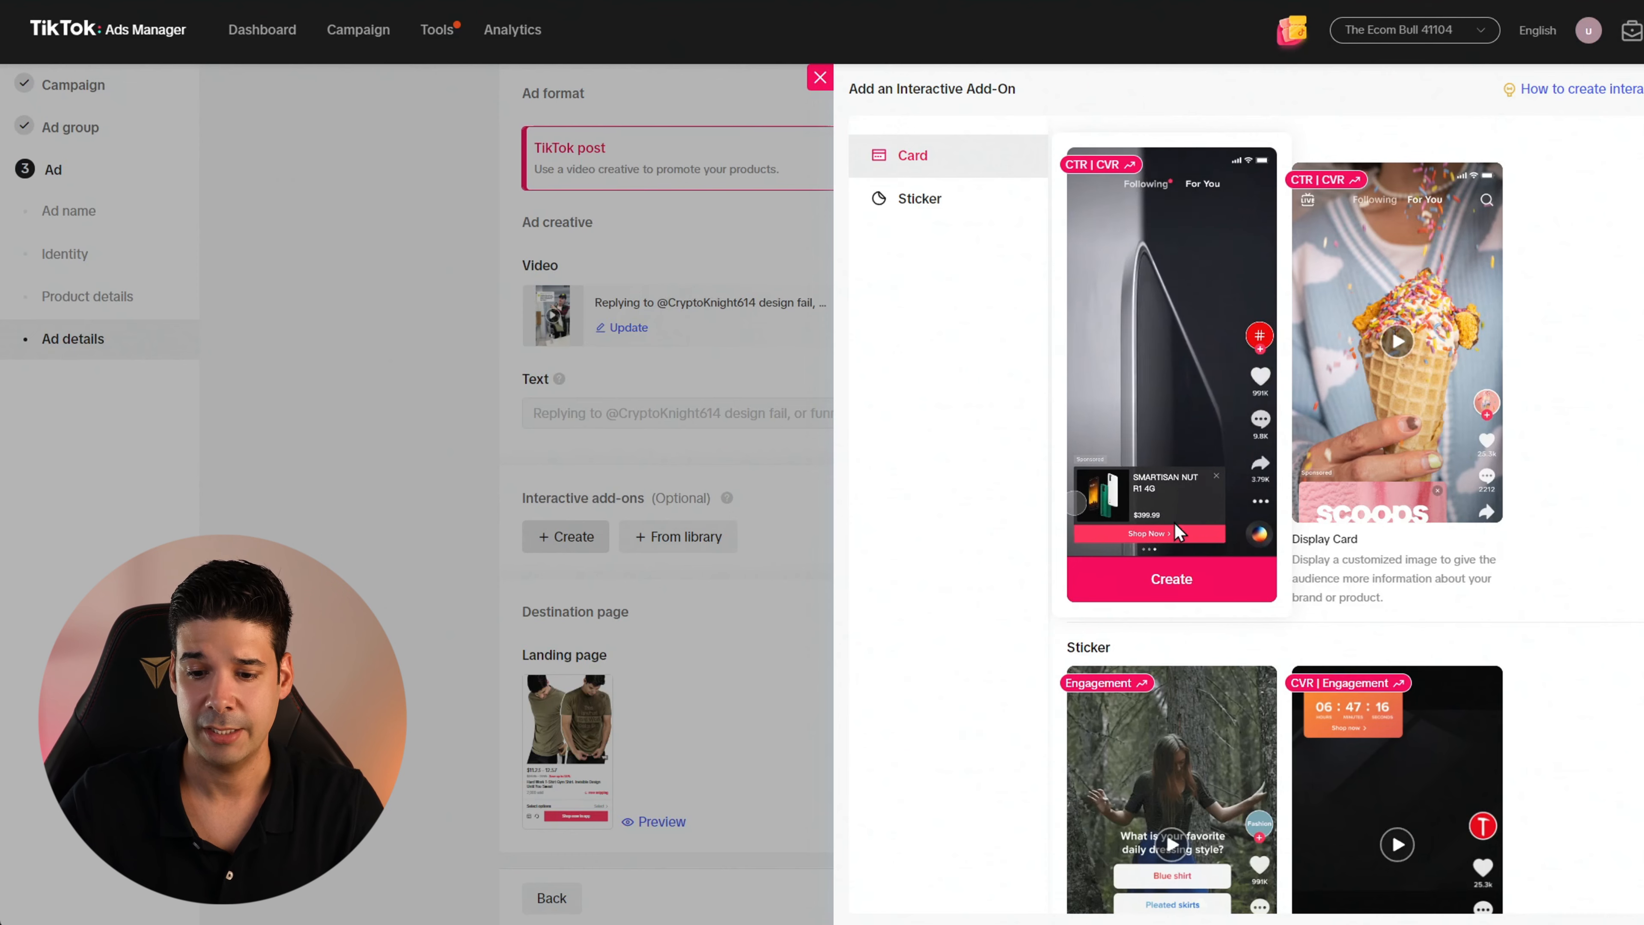
pyautogui.click(1198, 578)
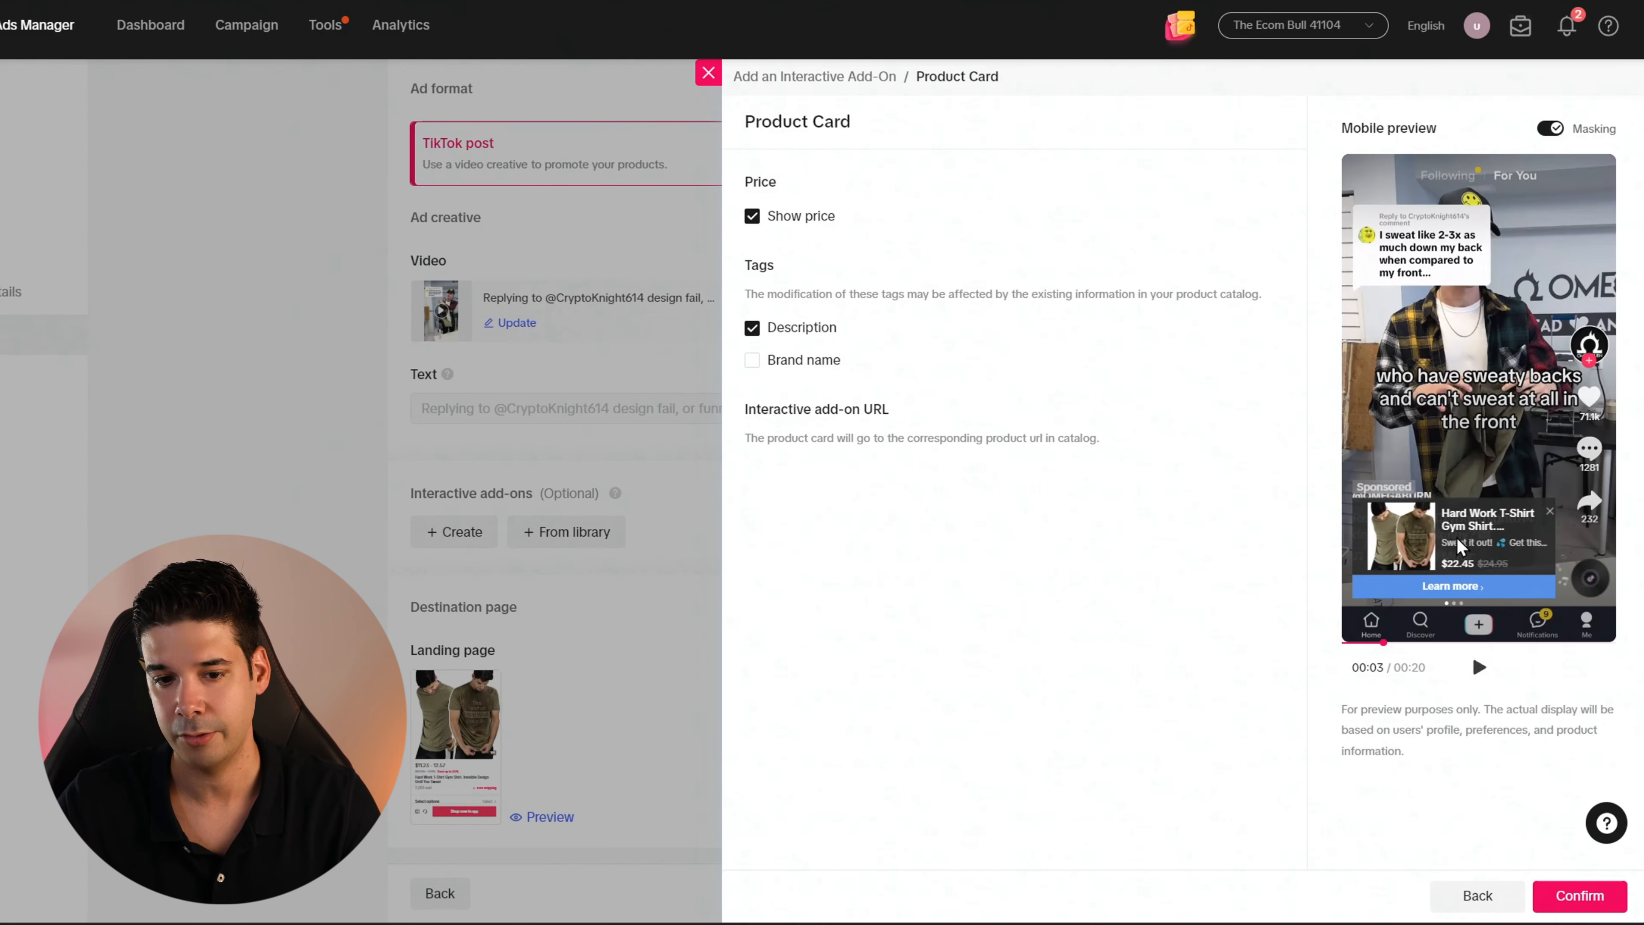
pyautogui.click(1598, 898)
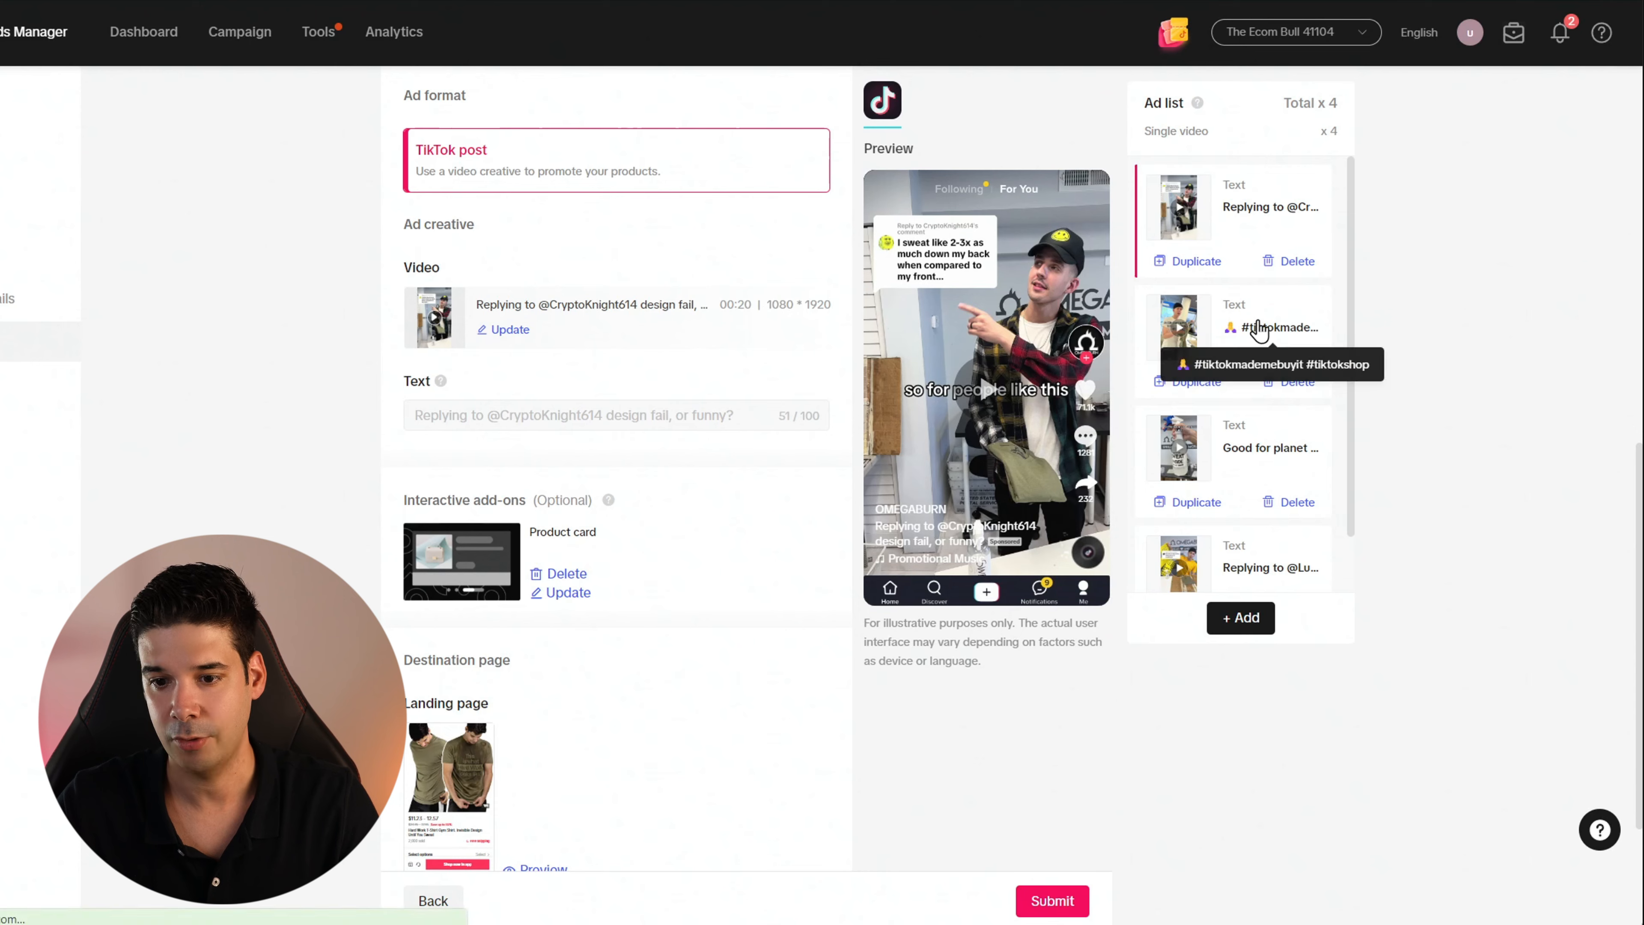
# Add a Product Card interactive add-on to the "#tiktokmademebuyit #tiktokshop" ad and the remaining ads in the list.
pyautogui.click(1231, 353)
pyautogui.scroll(-1, 452, 499)
pyautogui.click(446, 445)
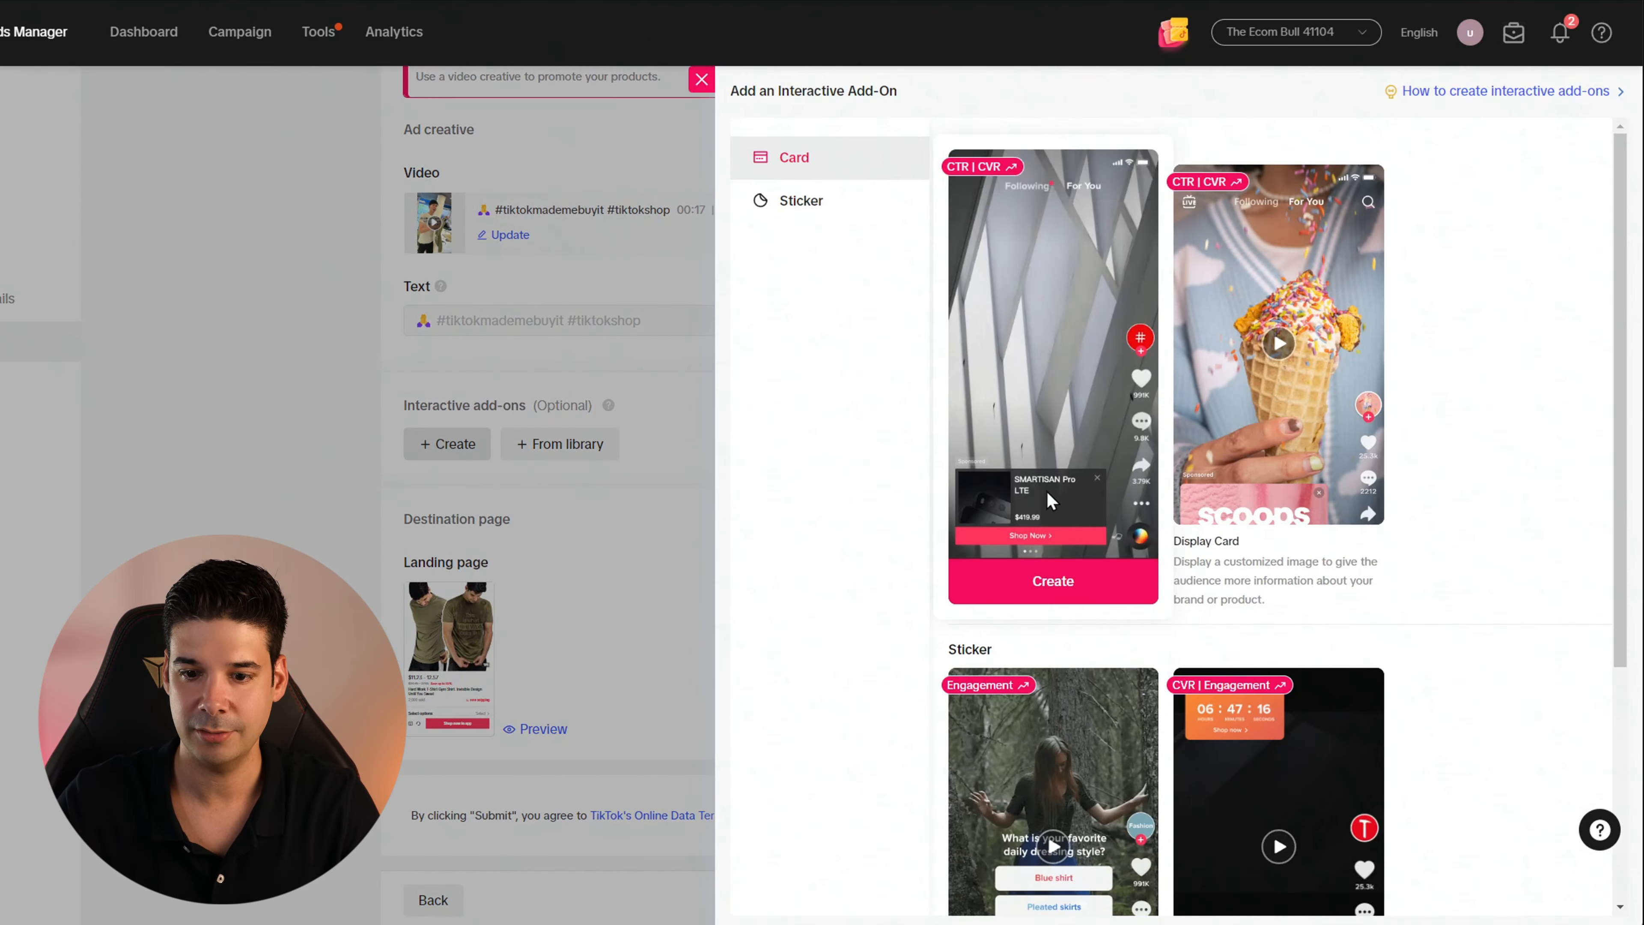
pyautogui.click(1053, 580)
pyautogui.click(1580, 907)
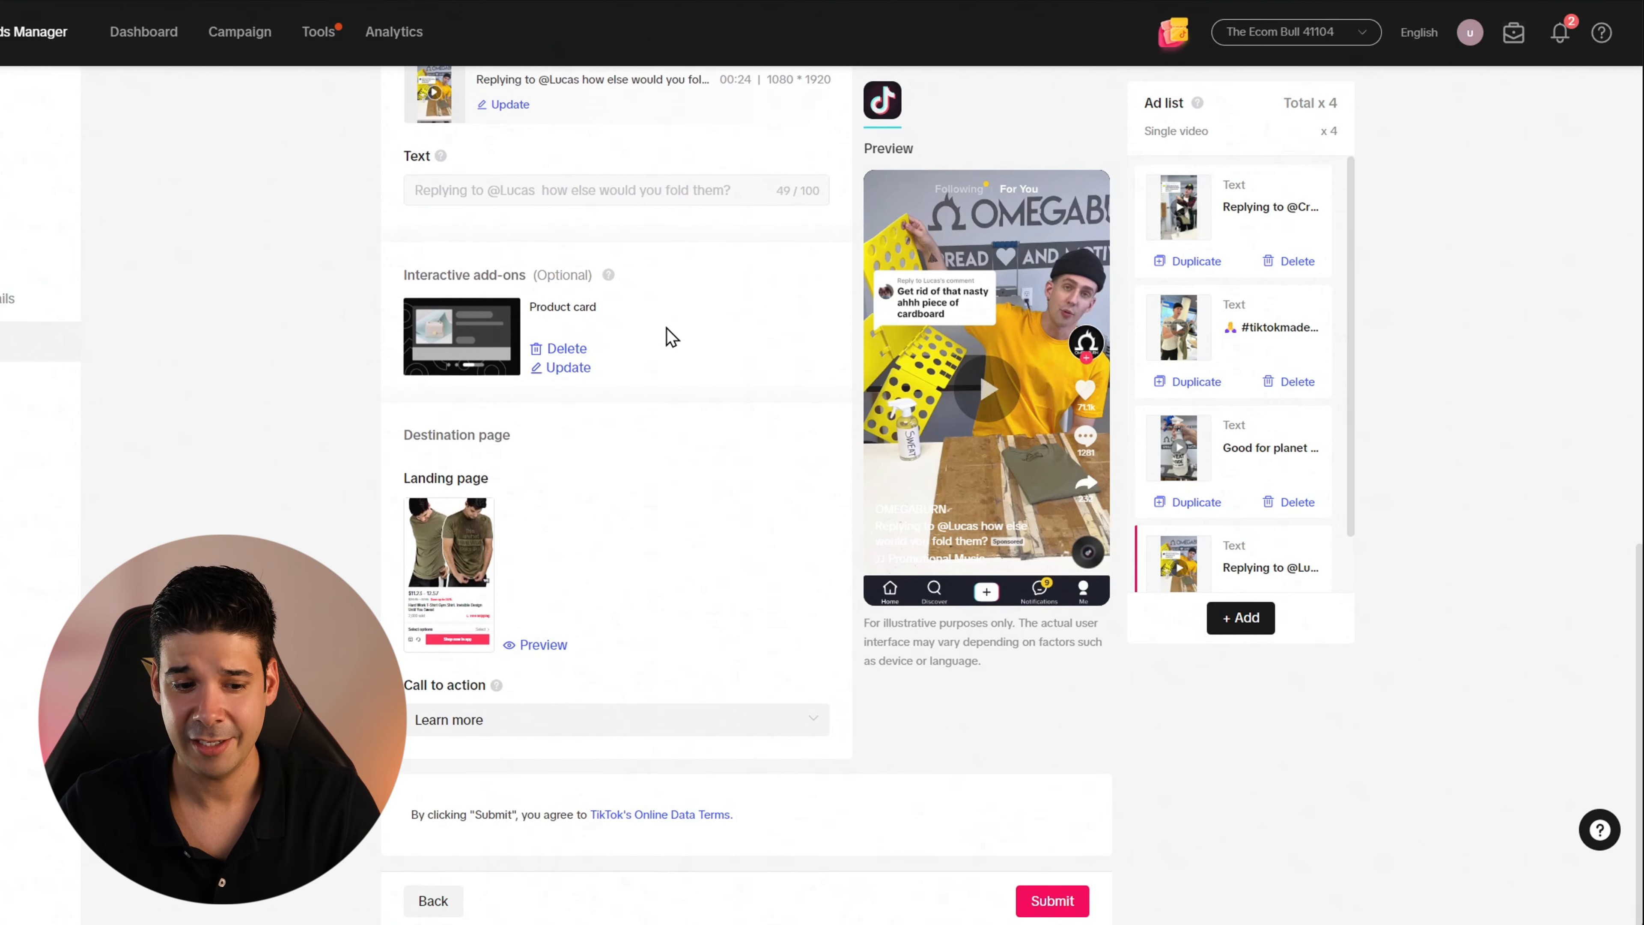
# Set the call to action of the 00:24 video ad to Shop now and submit the campaign.
pyautogui.click(581, 732)
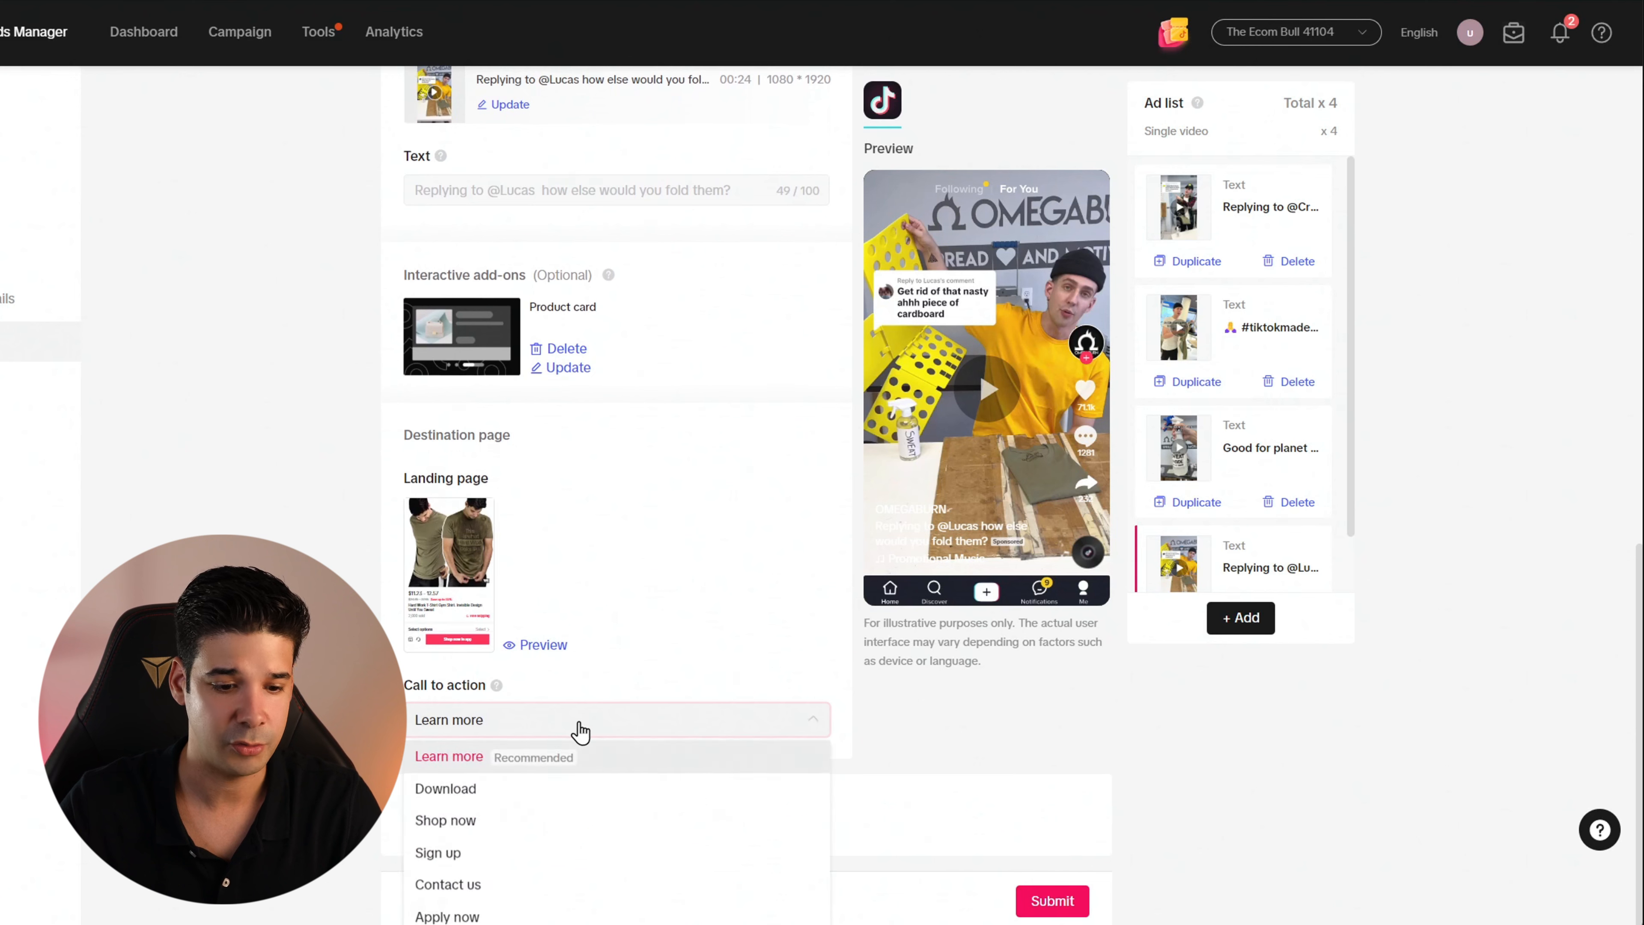
pyautogui.click(466, 827)
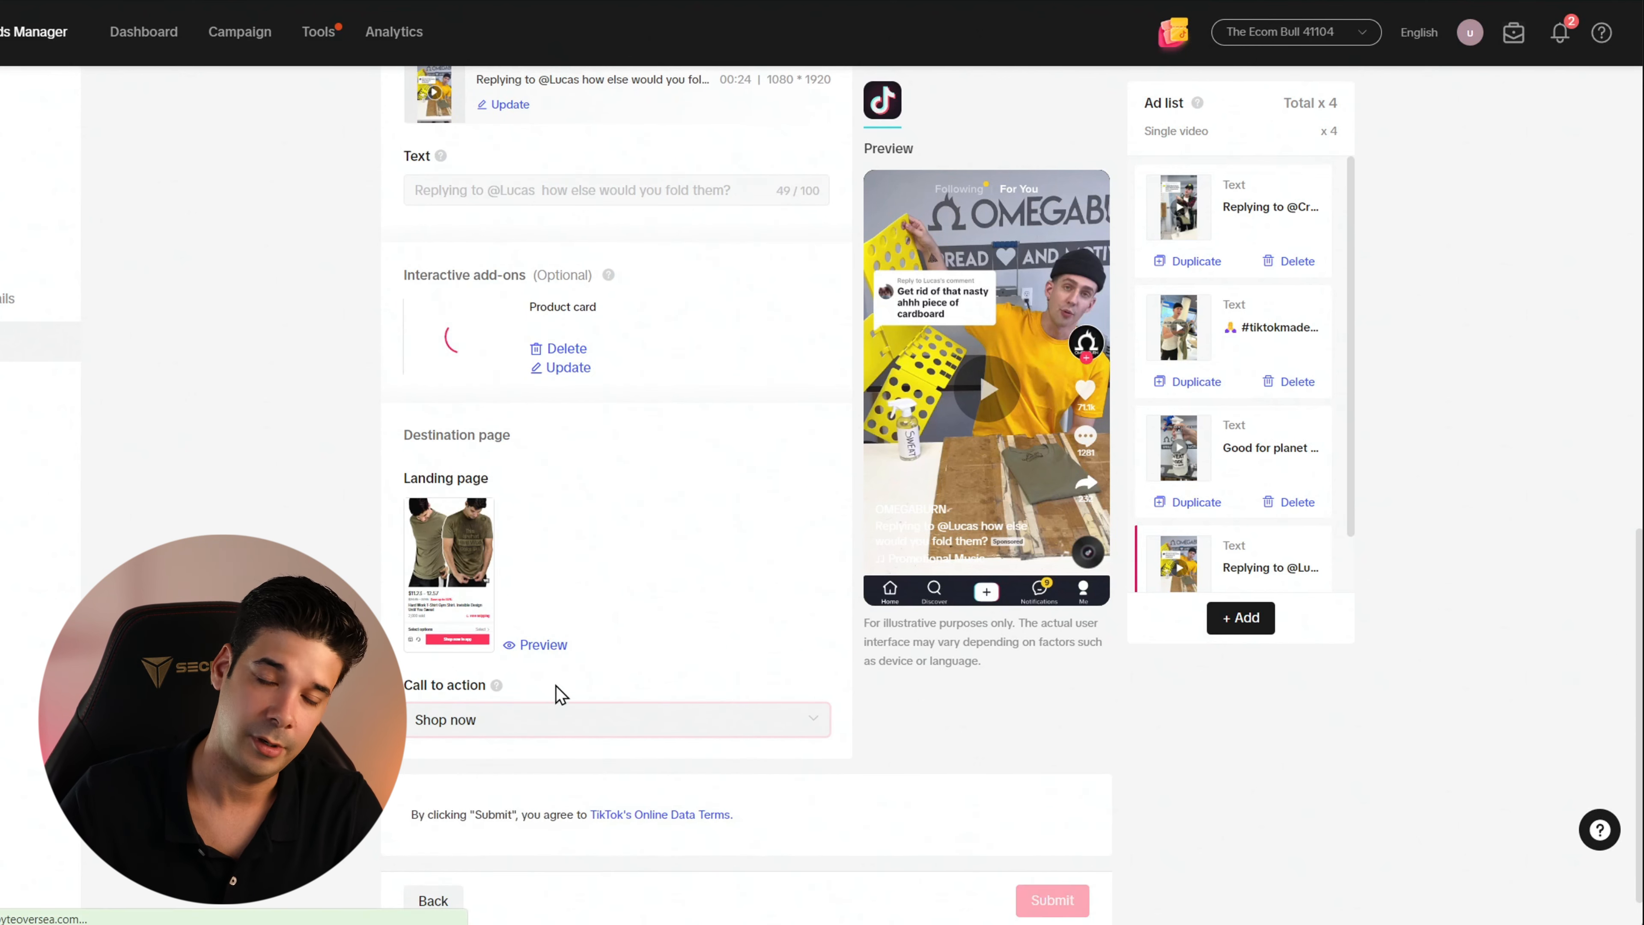
pyautogui.click(573, 729)
pyautogui.scroll(-3, 511, 816)
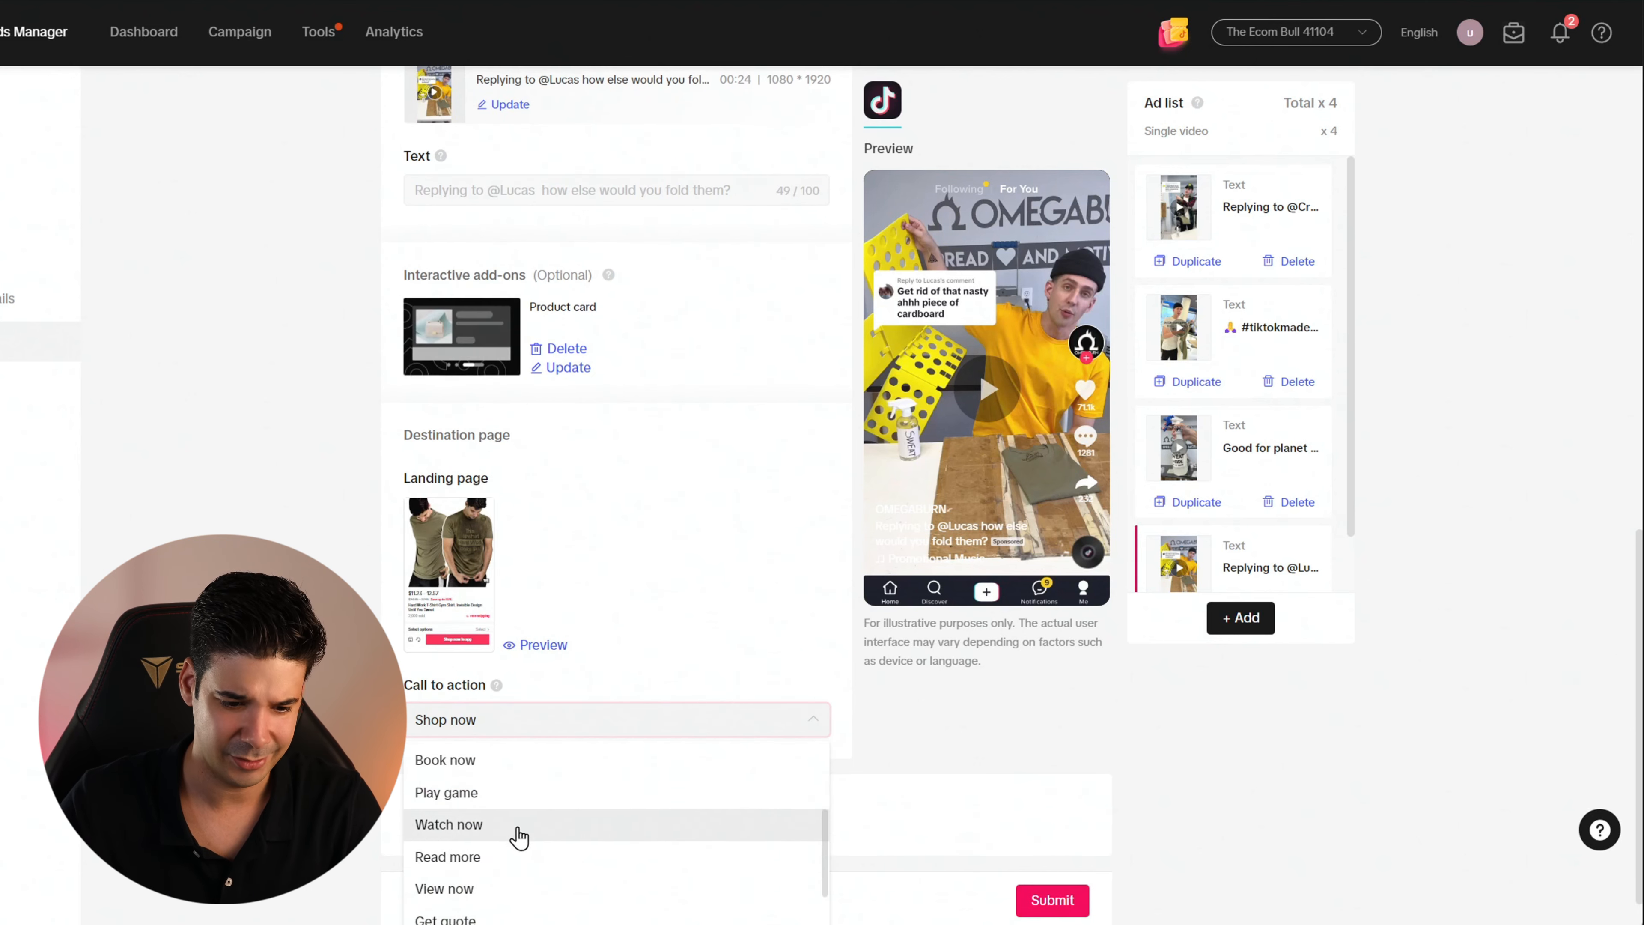
pyautogui.scroll(-2, 517, 822)
pyautogui.scroll(5, 582, 818)
pyautogui.scroll(1, 580, 825)
pyautogui.scroll(-1, 757, 600)
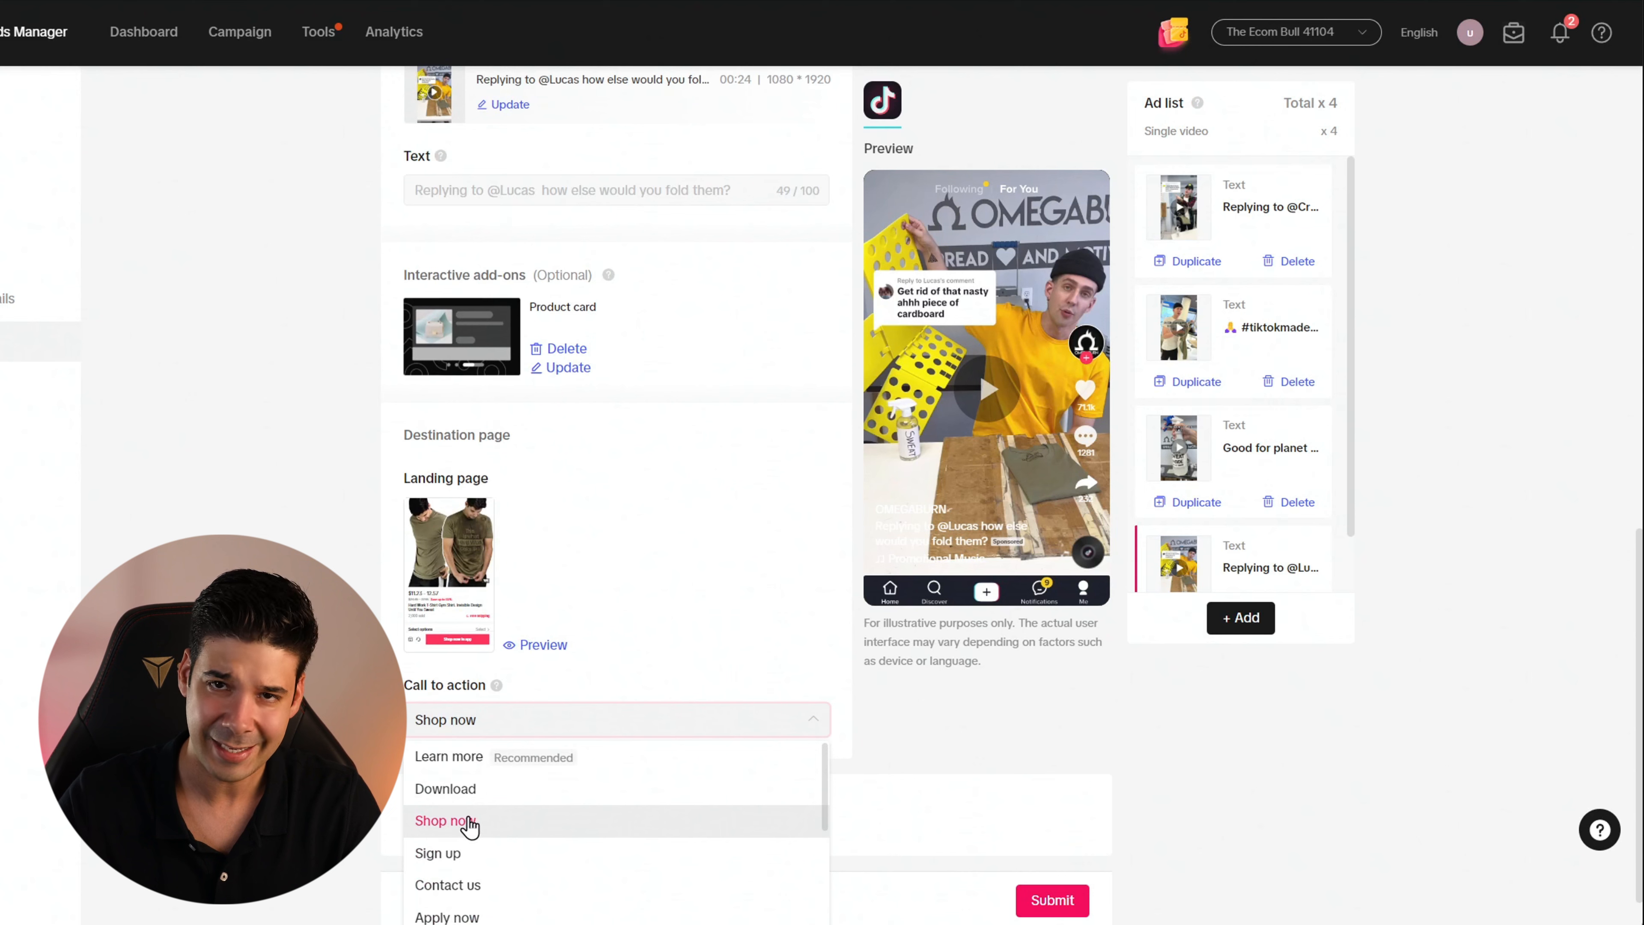
pyautogui.click(463, 835)
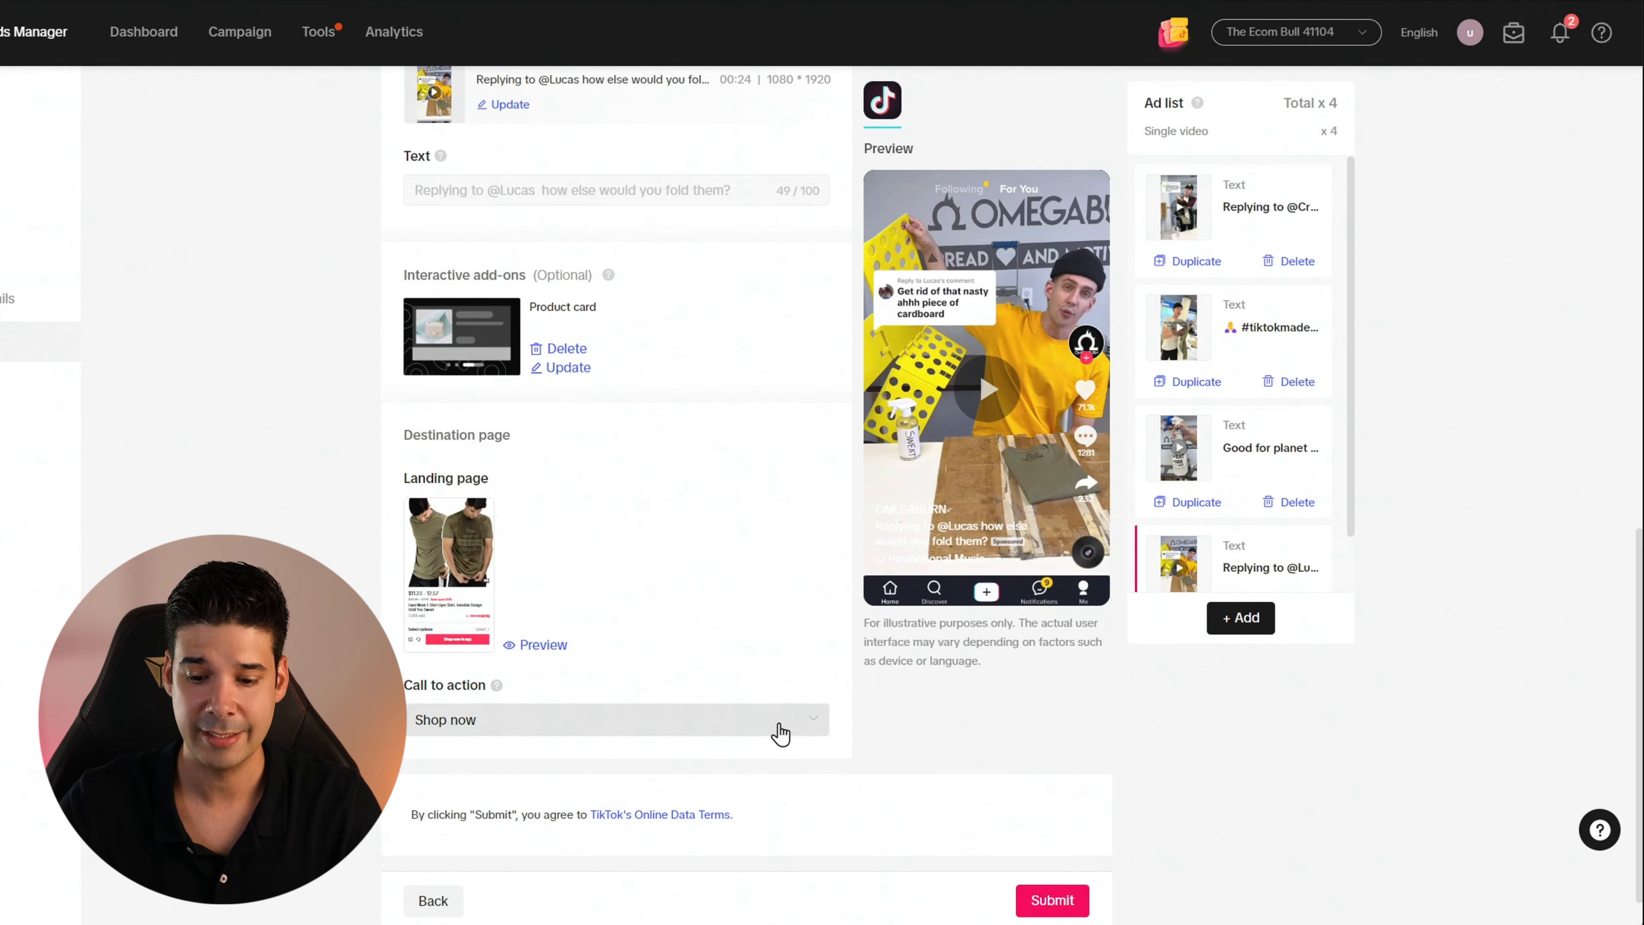
pyautogui.click(1074, 901)
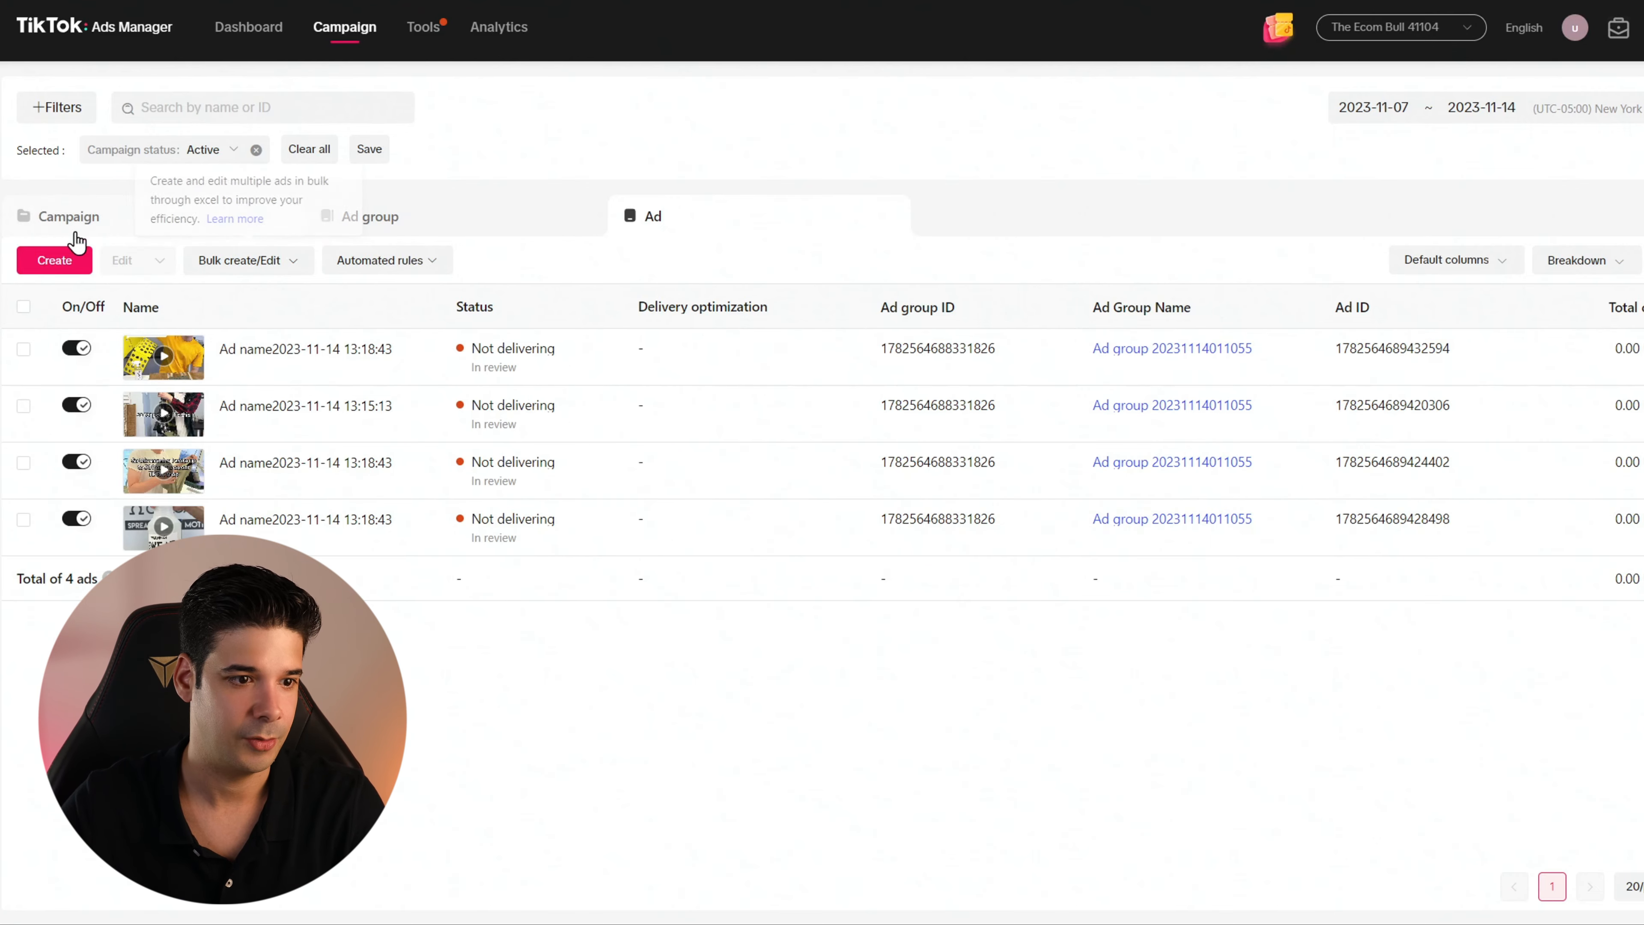
# Review the submitted Retargeting campaign, its ad group and the ads inside it.
pyautogui.click(106, 220)
pyautogui.moveTo(158, 367)
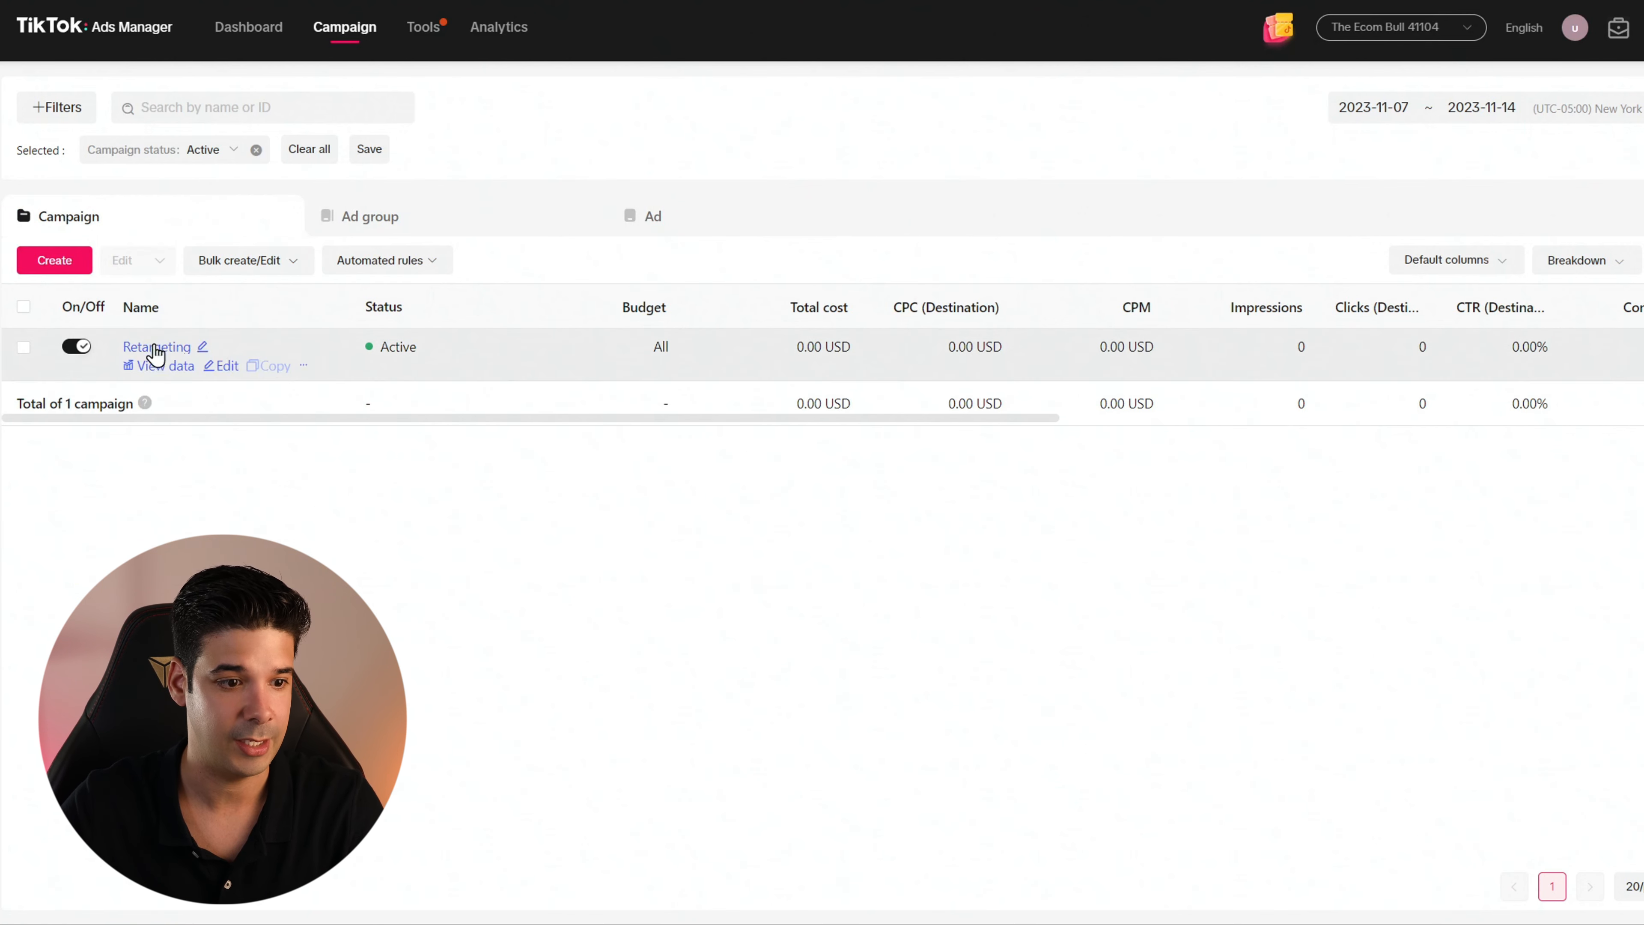
pyautogui.click(143, 355)
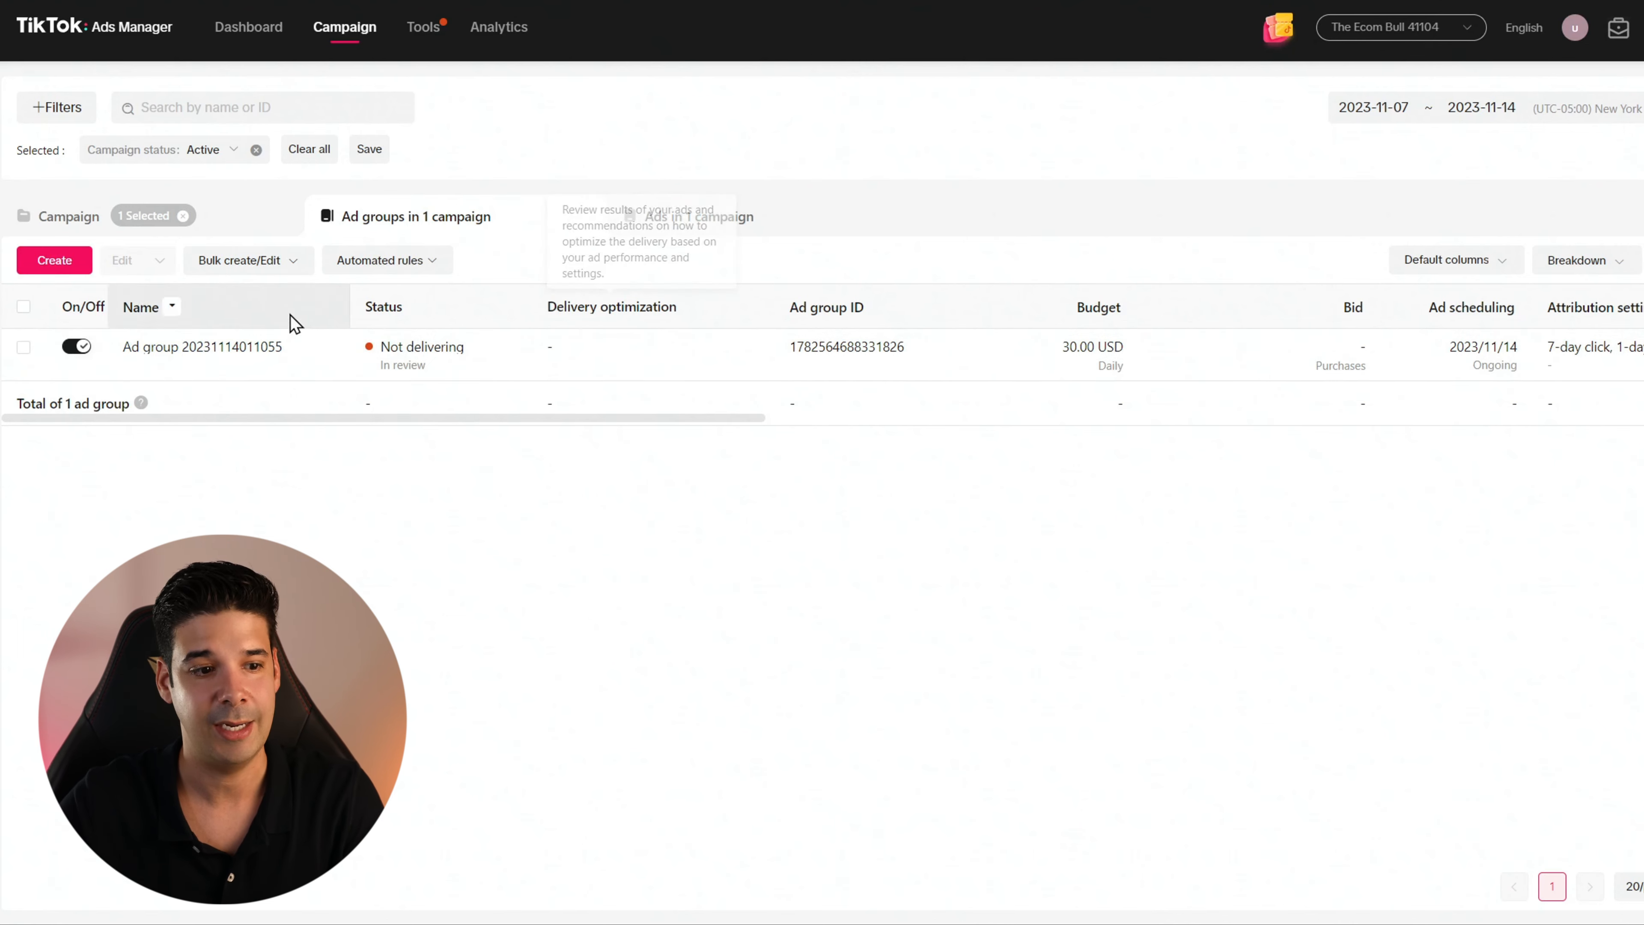
pyautogui.click(174, 350)
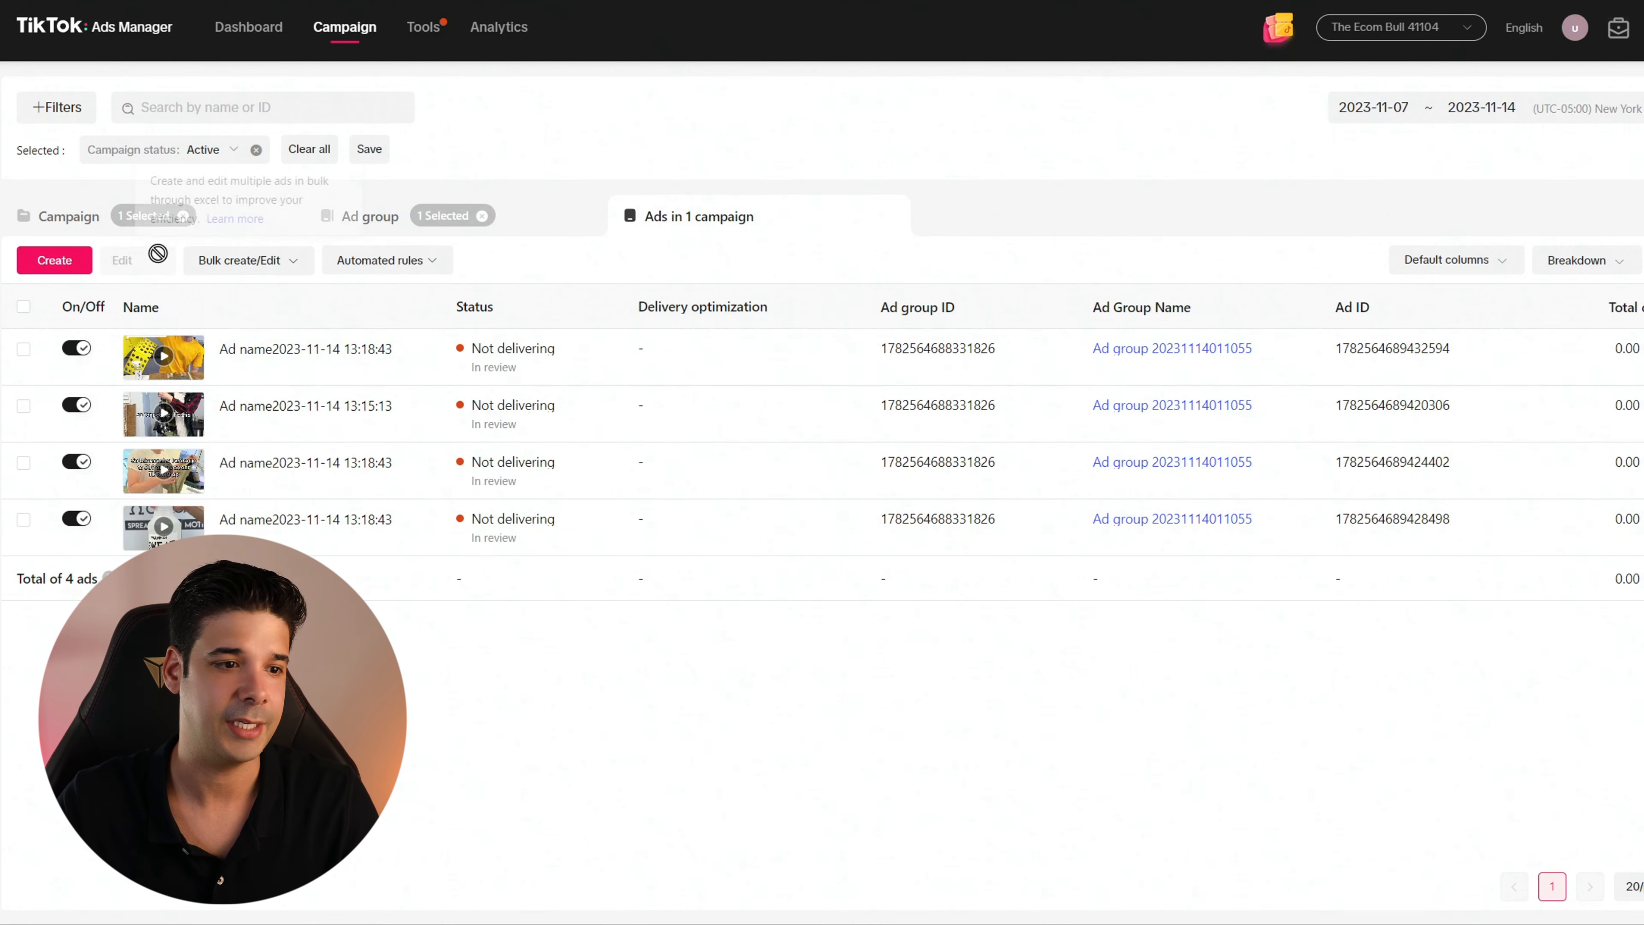
pyautogui.click(68, 220)
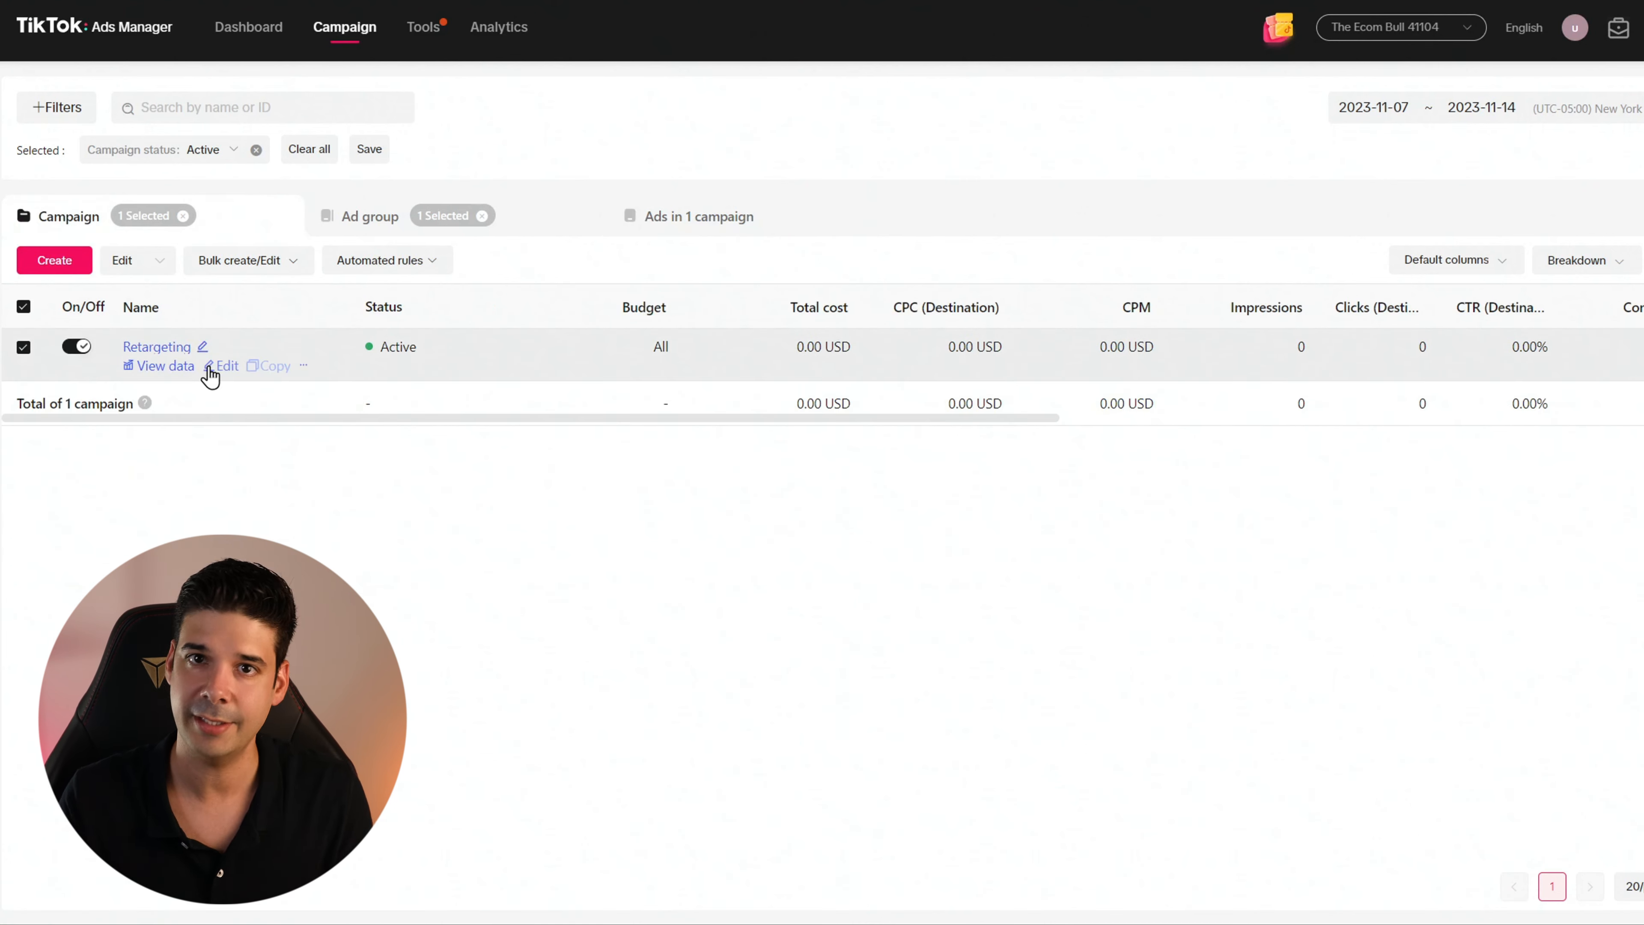
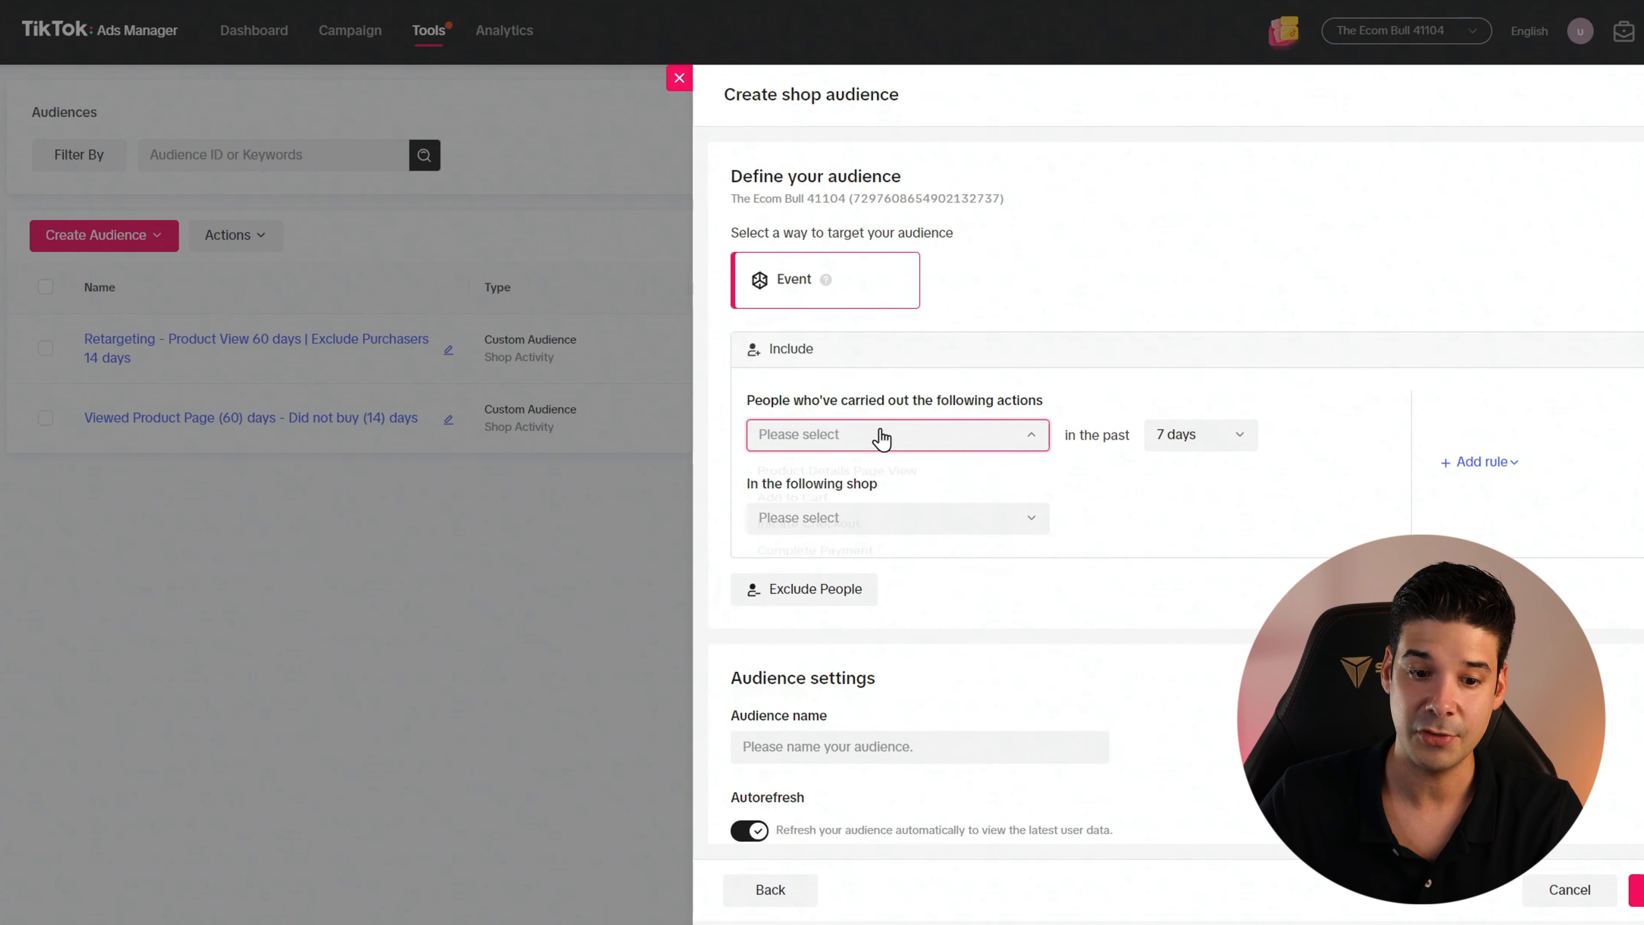
# Define the shop audience to include people who carried out Complete Payment in the past 180 days.
pyautogui.click(881, 434)
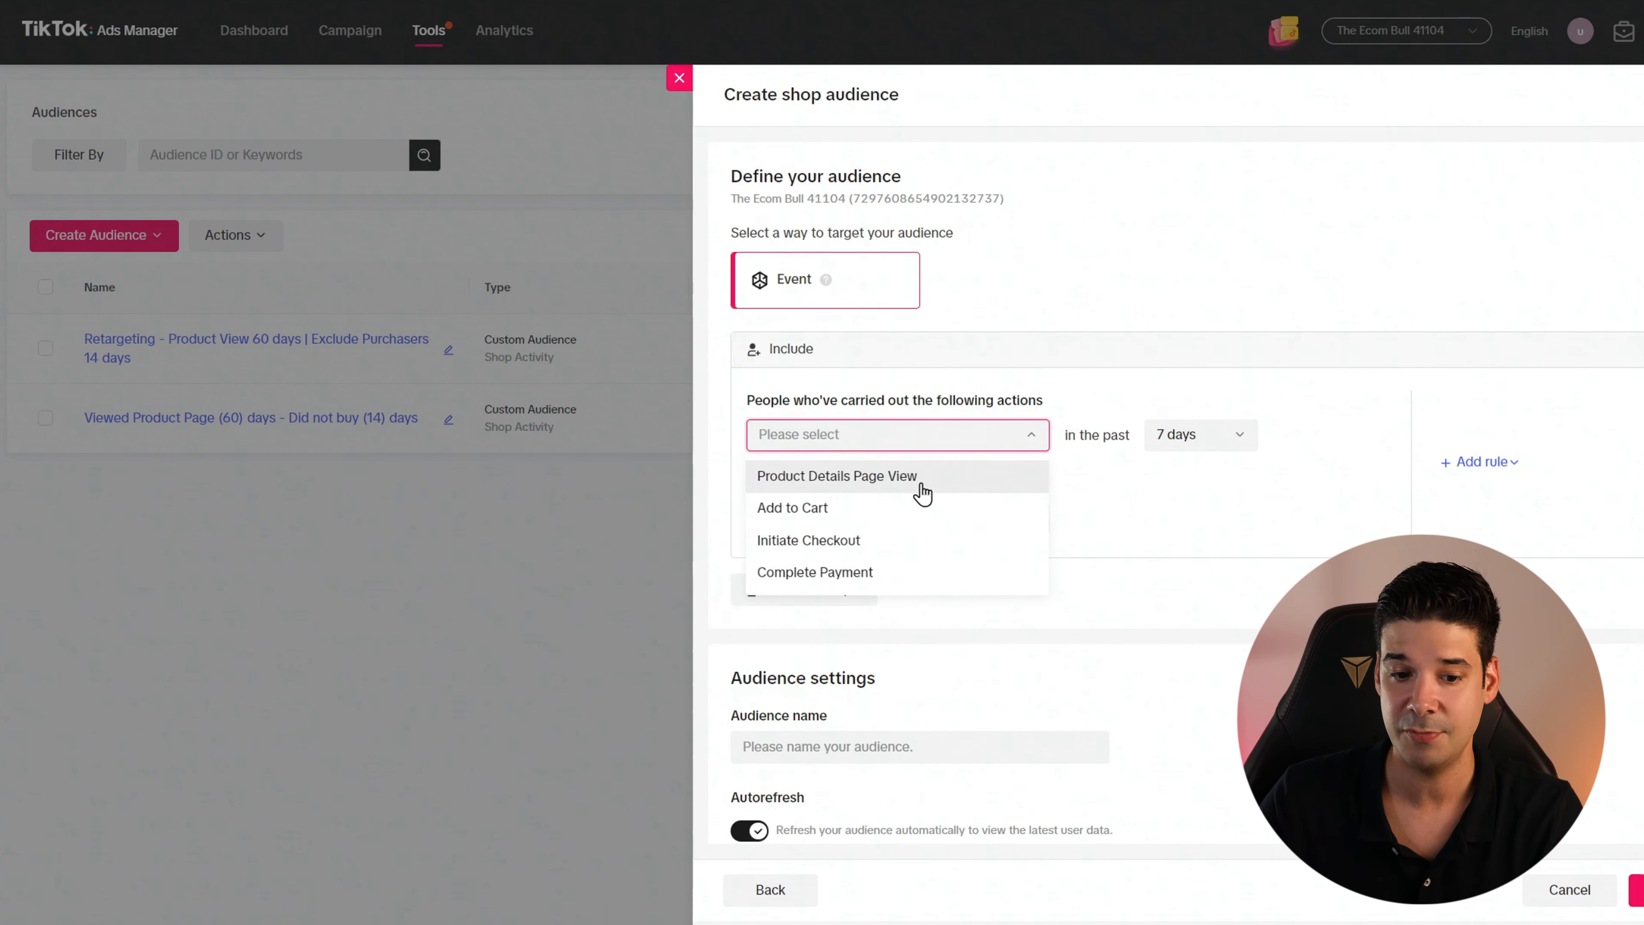
pyautogui.click(841, 573)
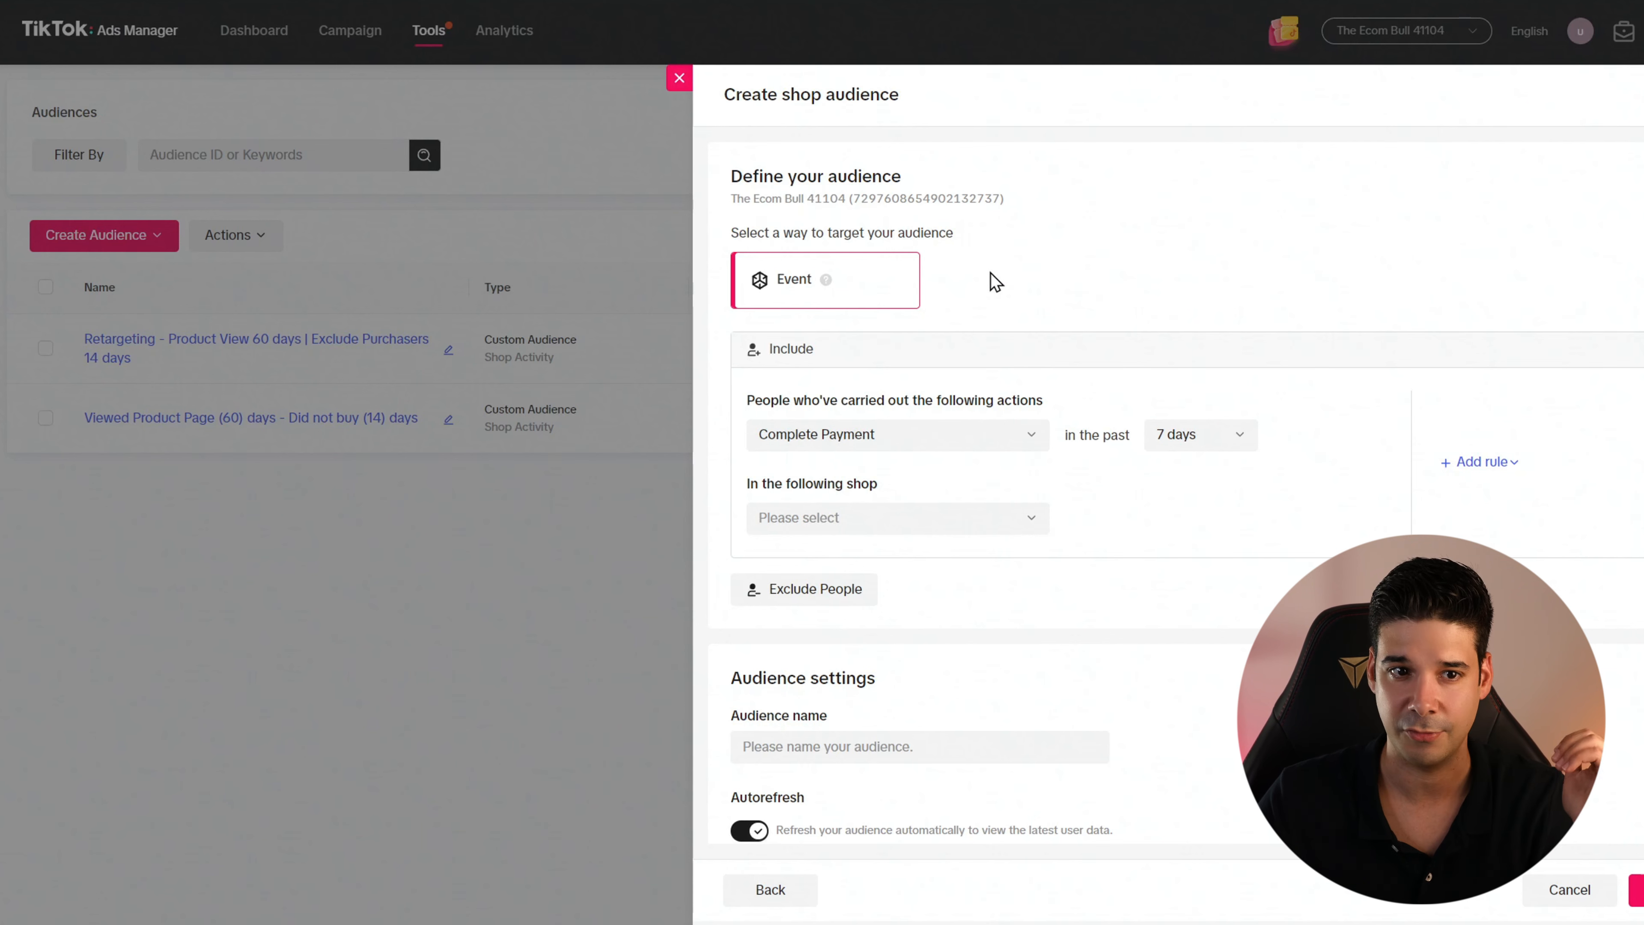
pyautogui.click(1184, 435)
pyautogui.scroll(-1, 1196, 580)
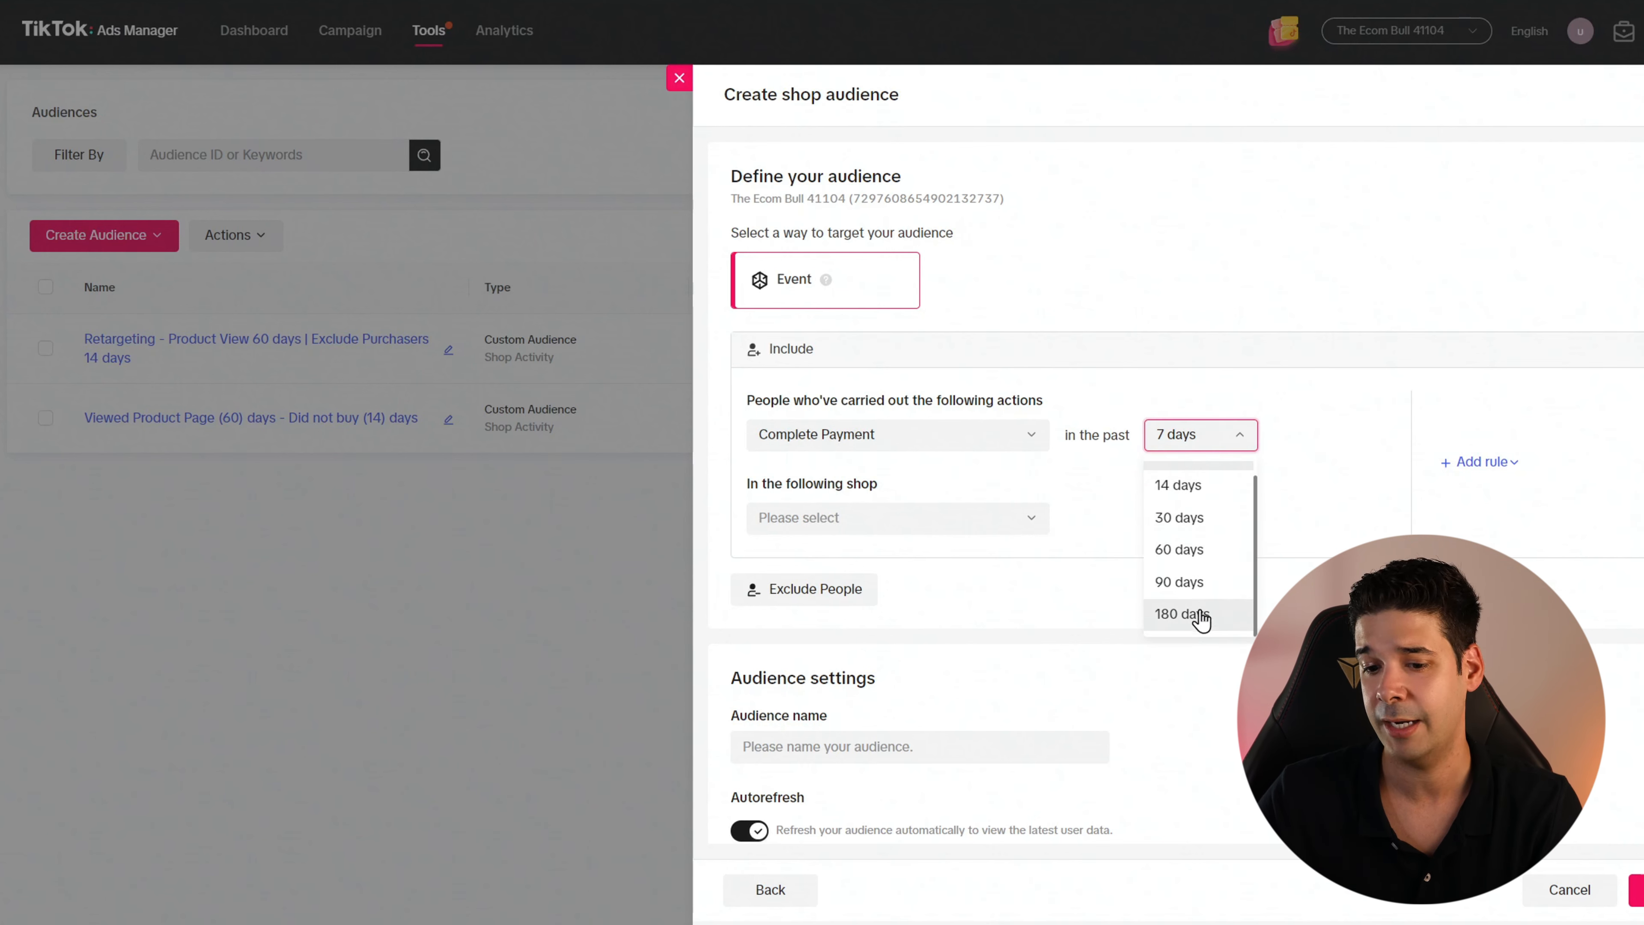
pyautogui.click(1196, 613)
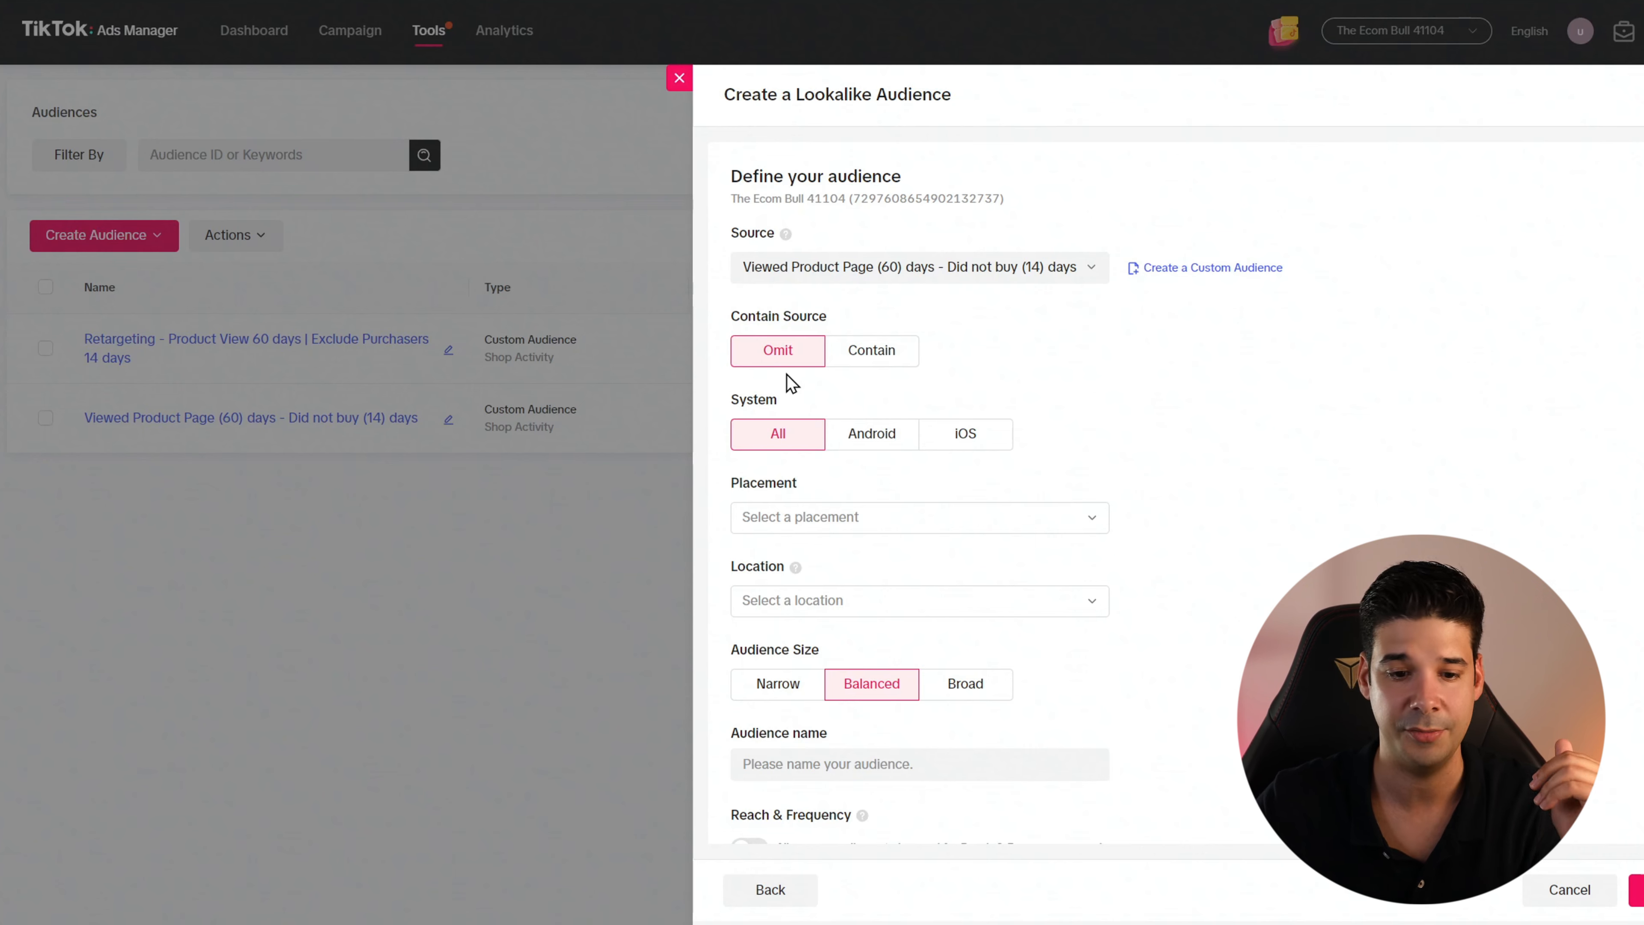
# Set the lookalike audience's placement to TikTok and its location to United States.
pyautogui.scroll(-1, 788, 375)
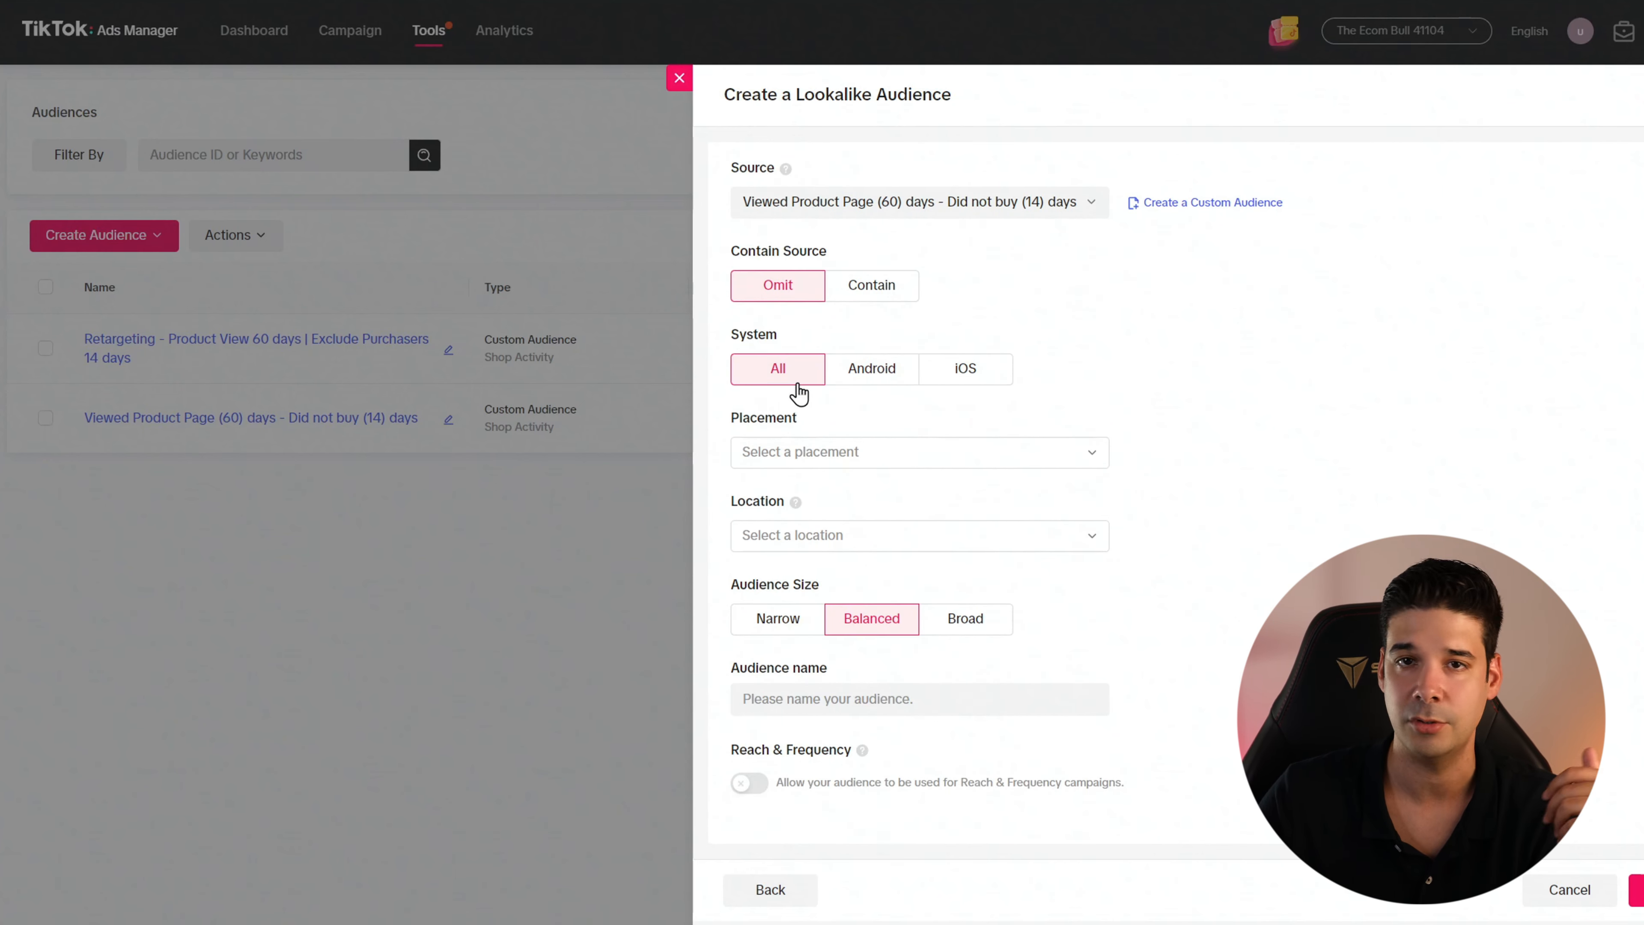
pyautogui.click(896, 463)
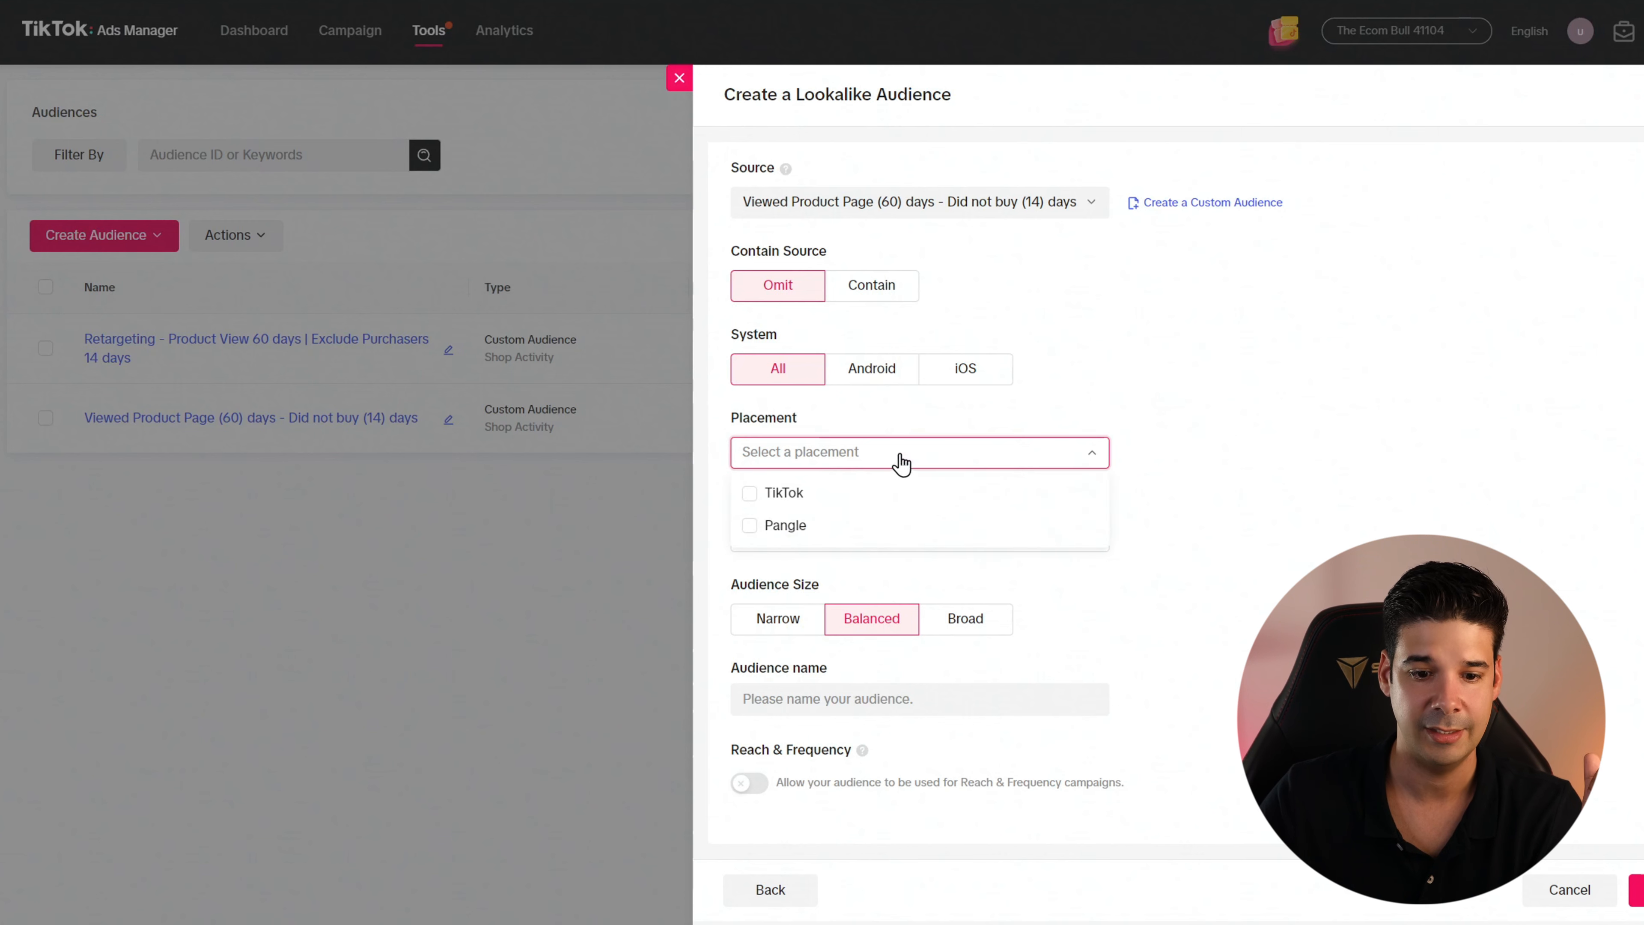
pyautogui.click(750, 494)
pyautogui.click(1217, 411)
pyautogui.click(866, 543)
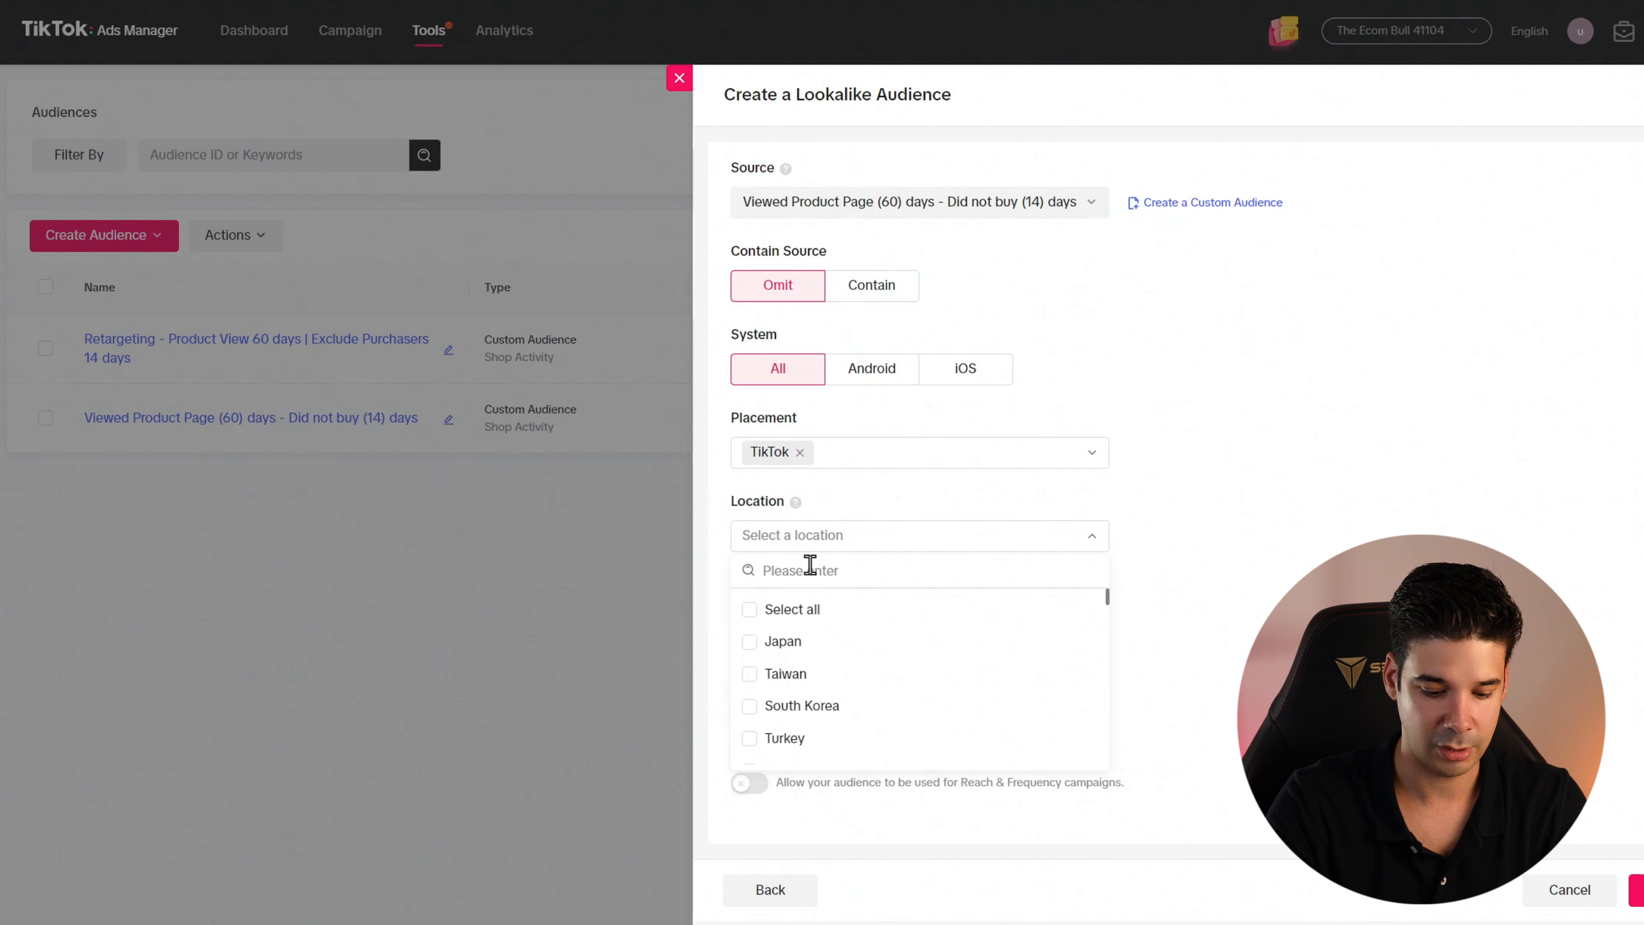
pyautogui.write('united')
pyautogui.click(841, 640)
pyautogui.click(1230, 618)
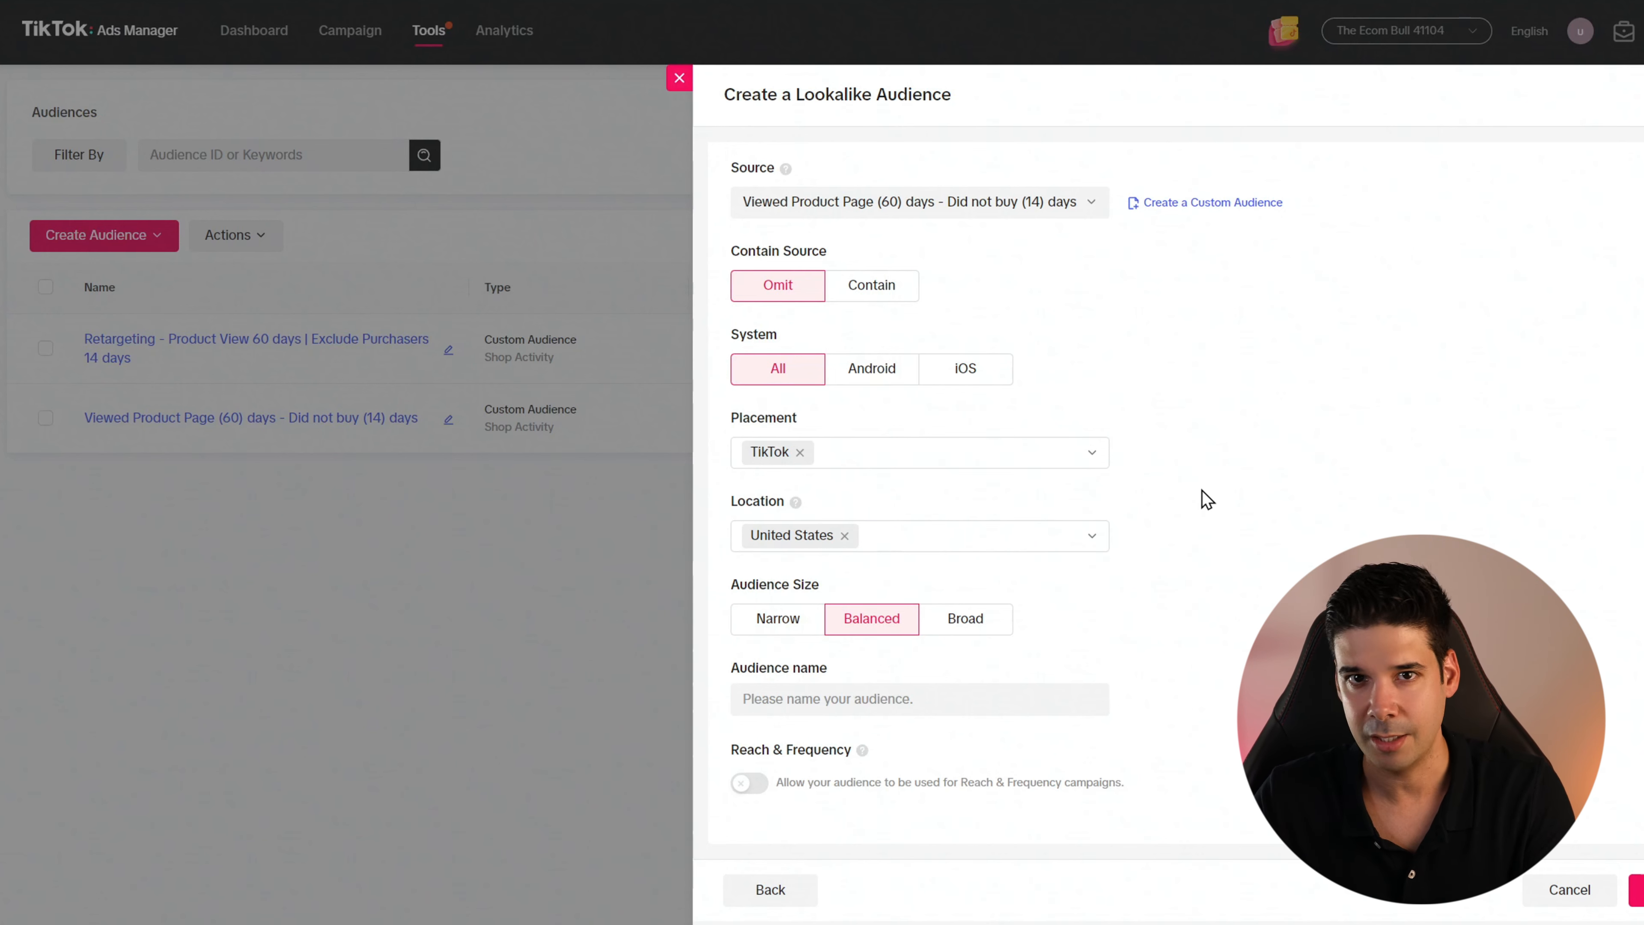
pyautogui.moveTo(728, 584); pyautogui.dragTo(814, 593)
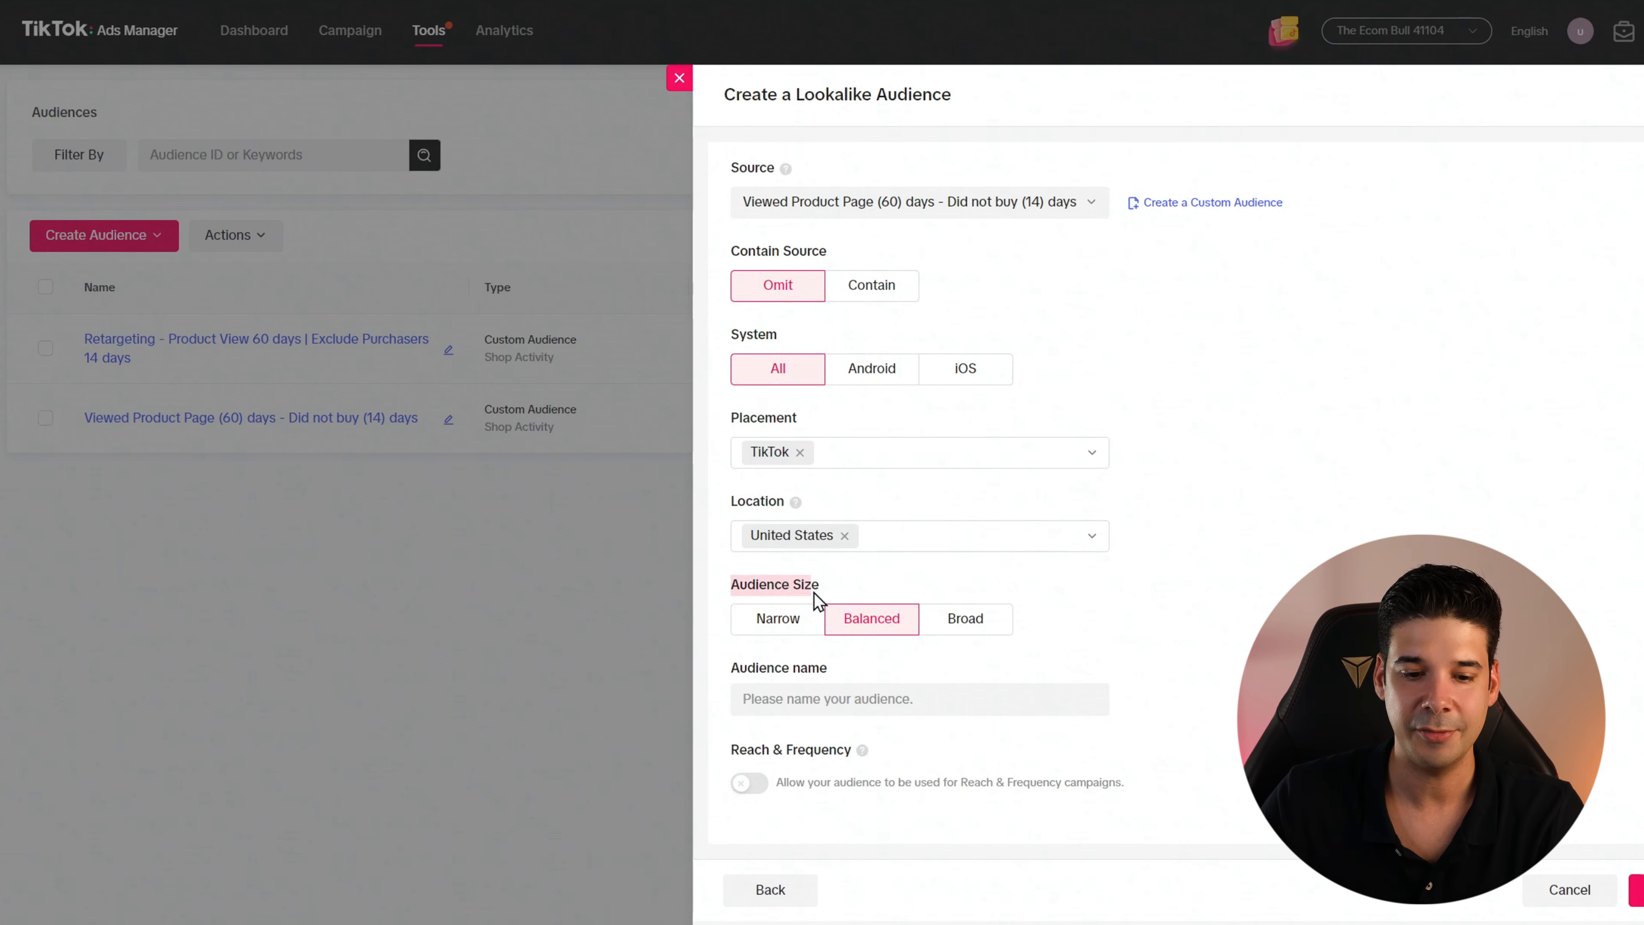
# Try the Broad and Narrow audience sizes for the lookalike audience to compare their reach and accuracy.
pyautogui.click(867, 576)
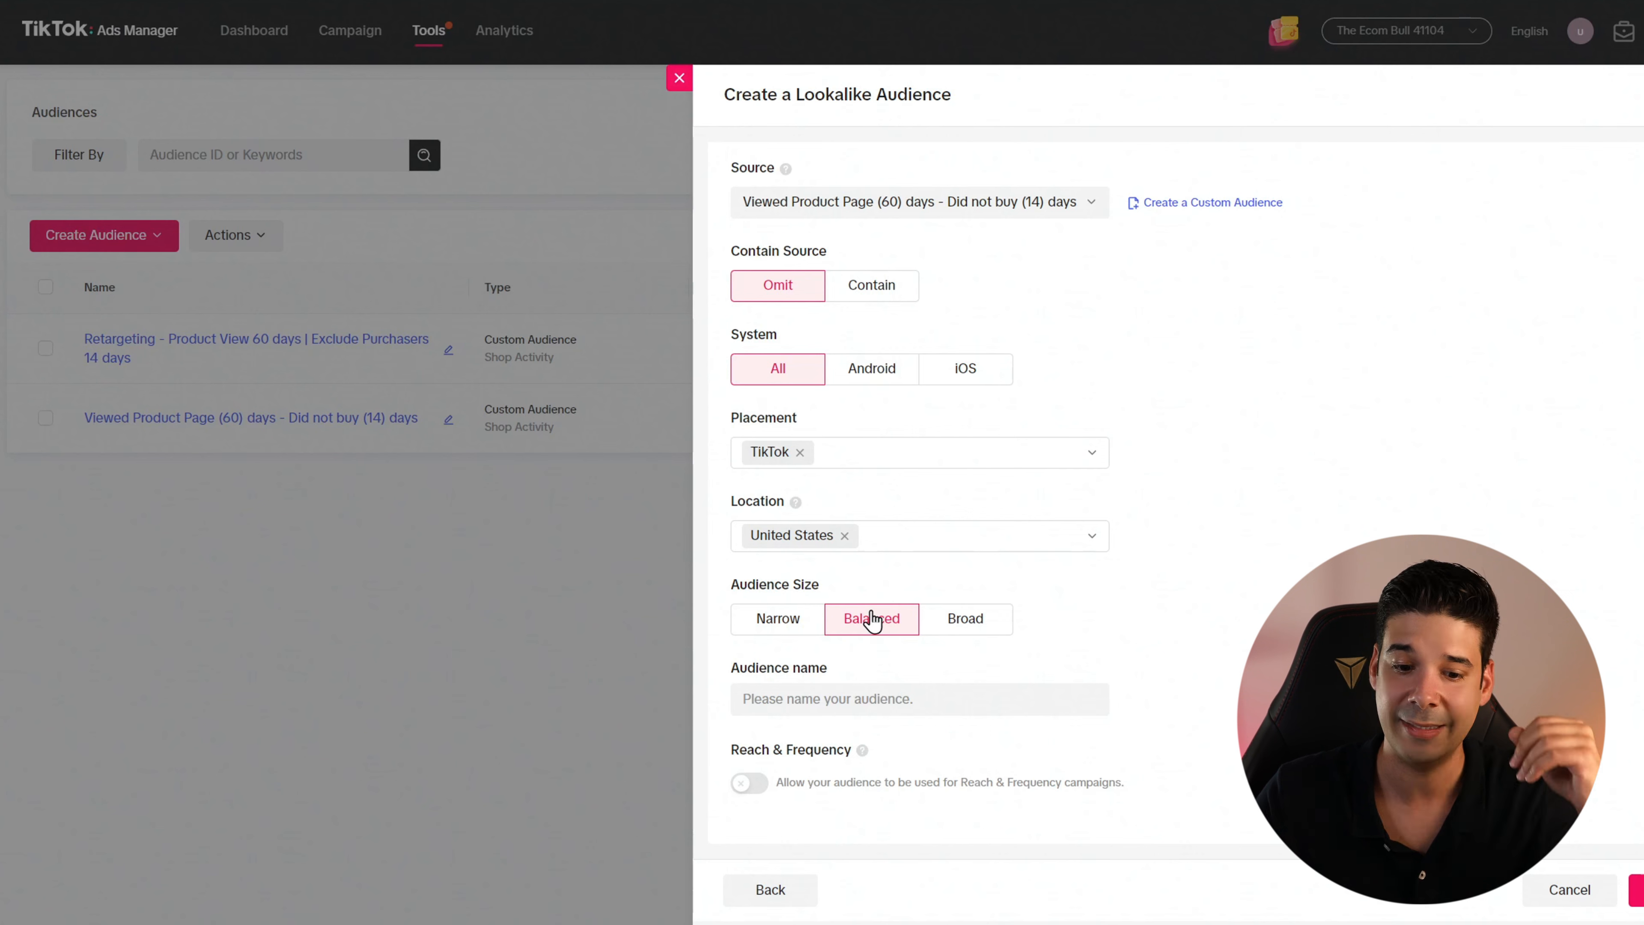
pyautogui.click(965, 626)
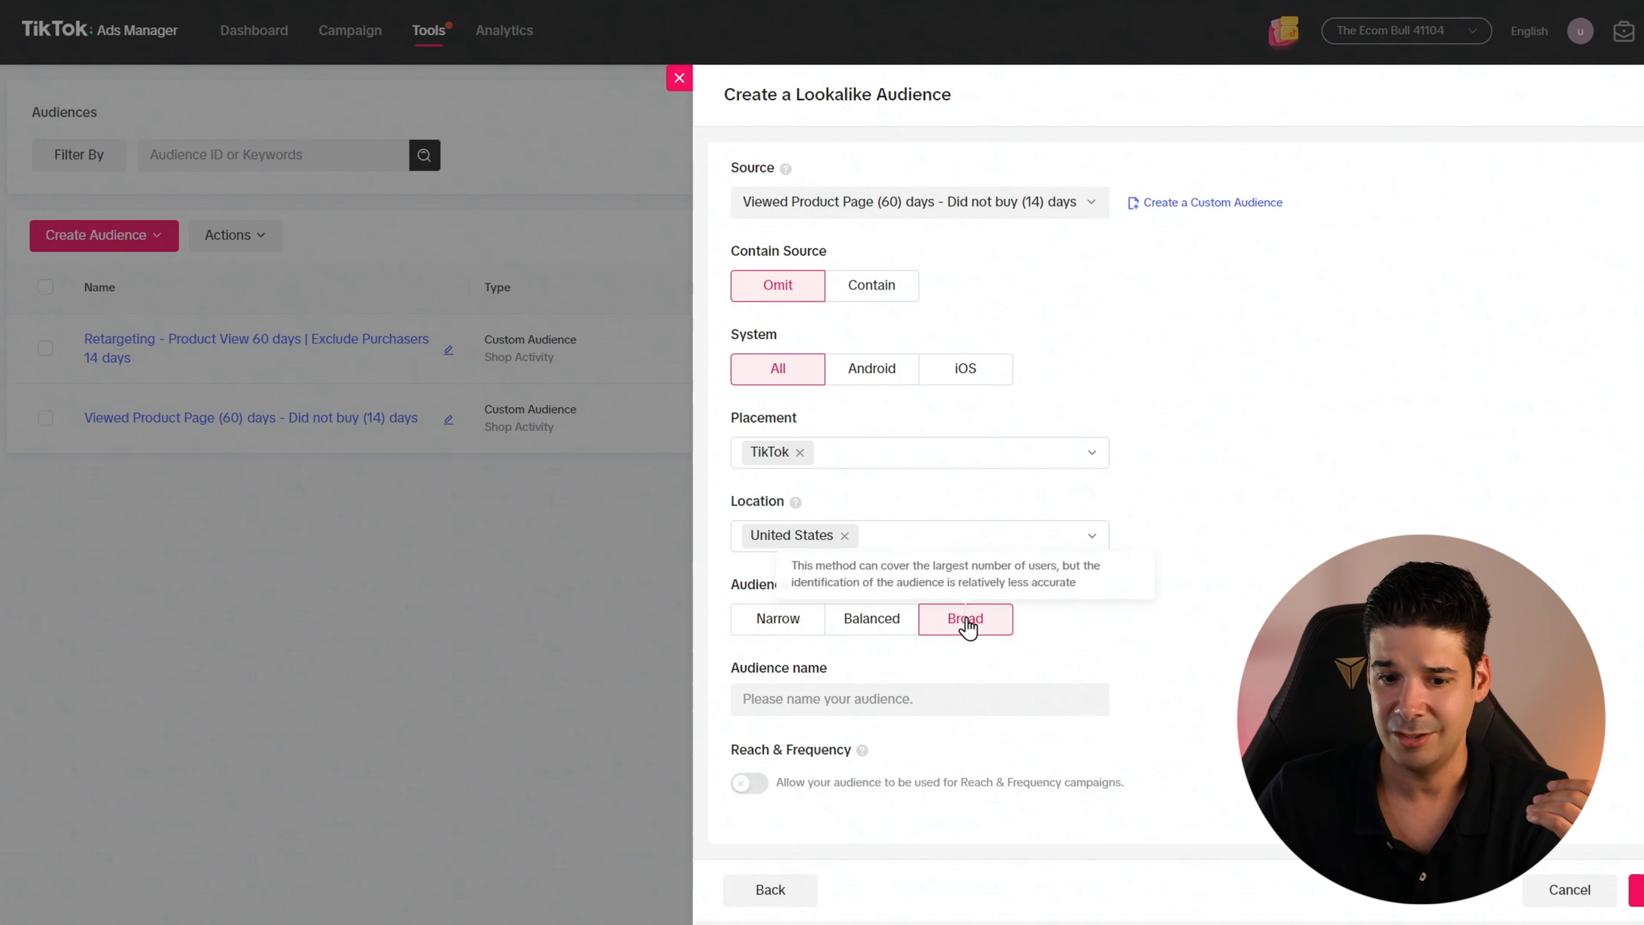
pyautogui.click(795, 626)
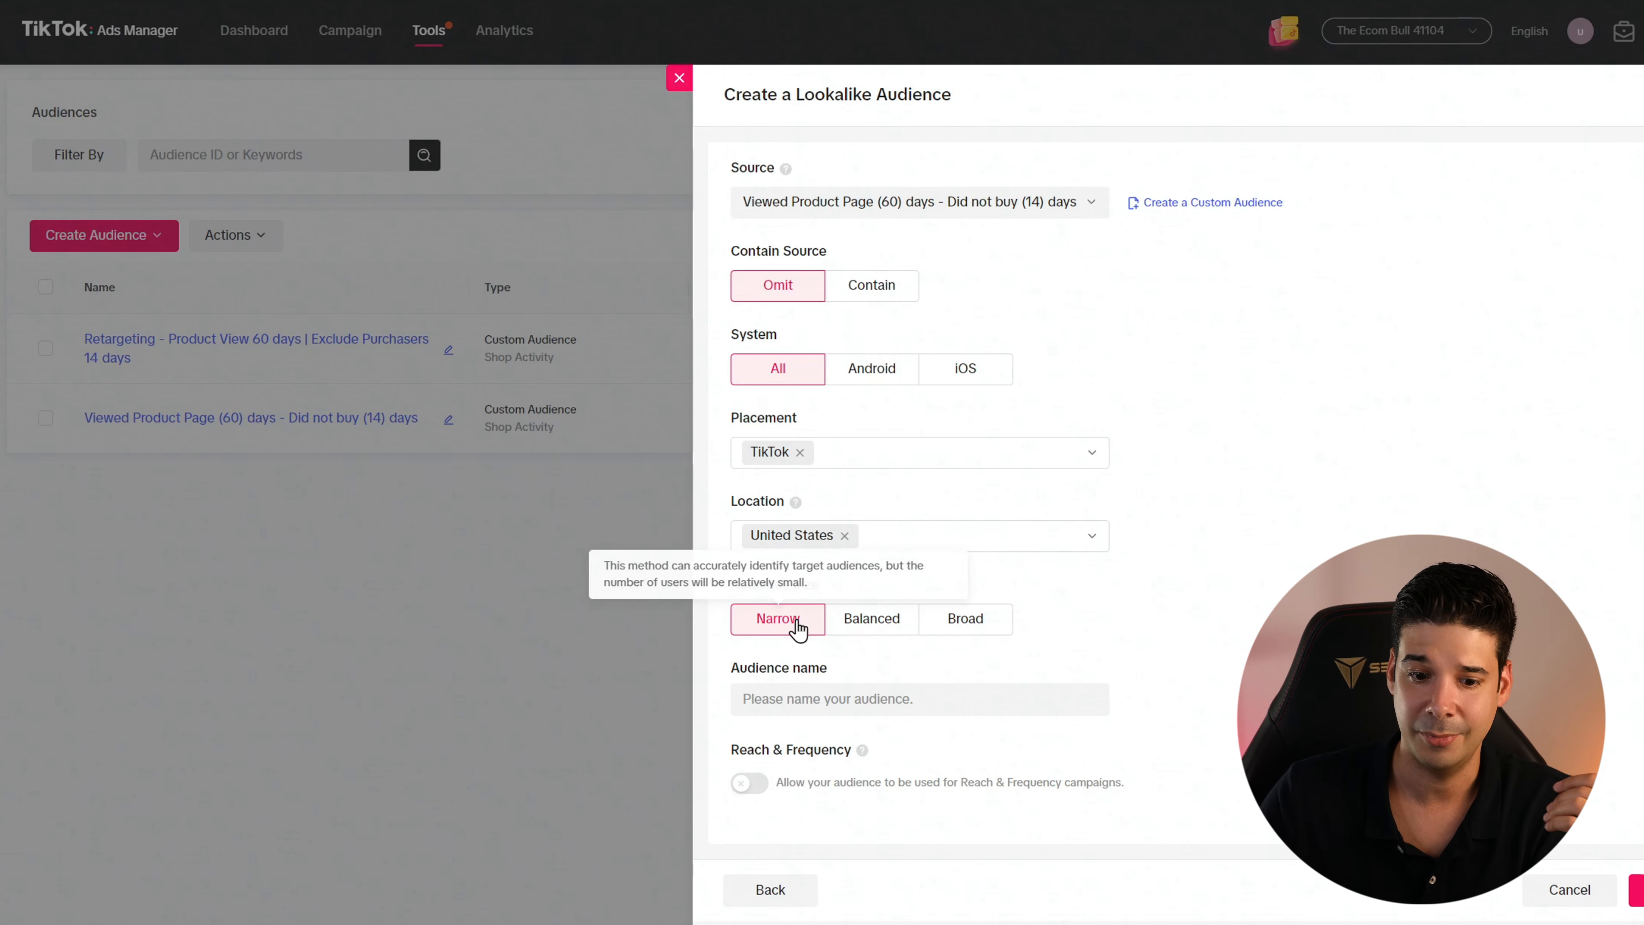
pyautogui.click(959, 622)
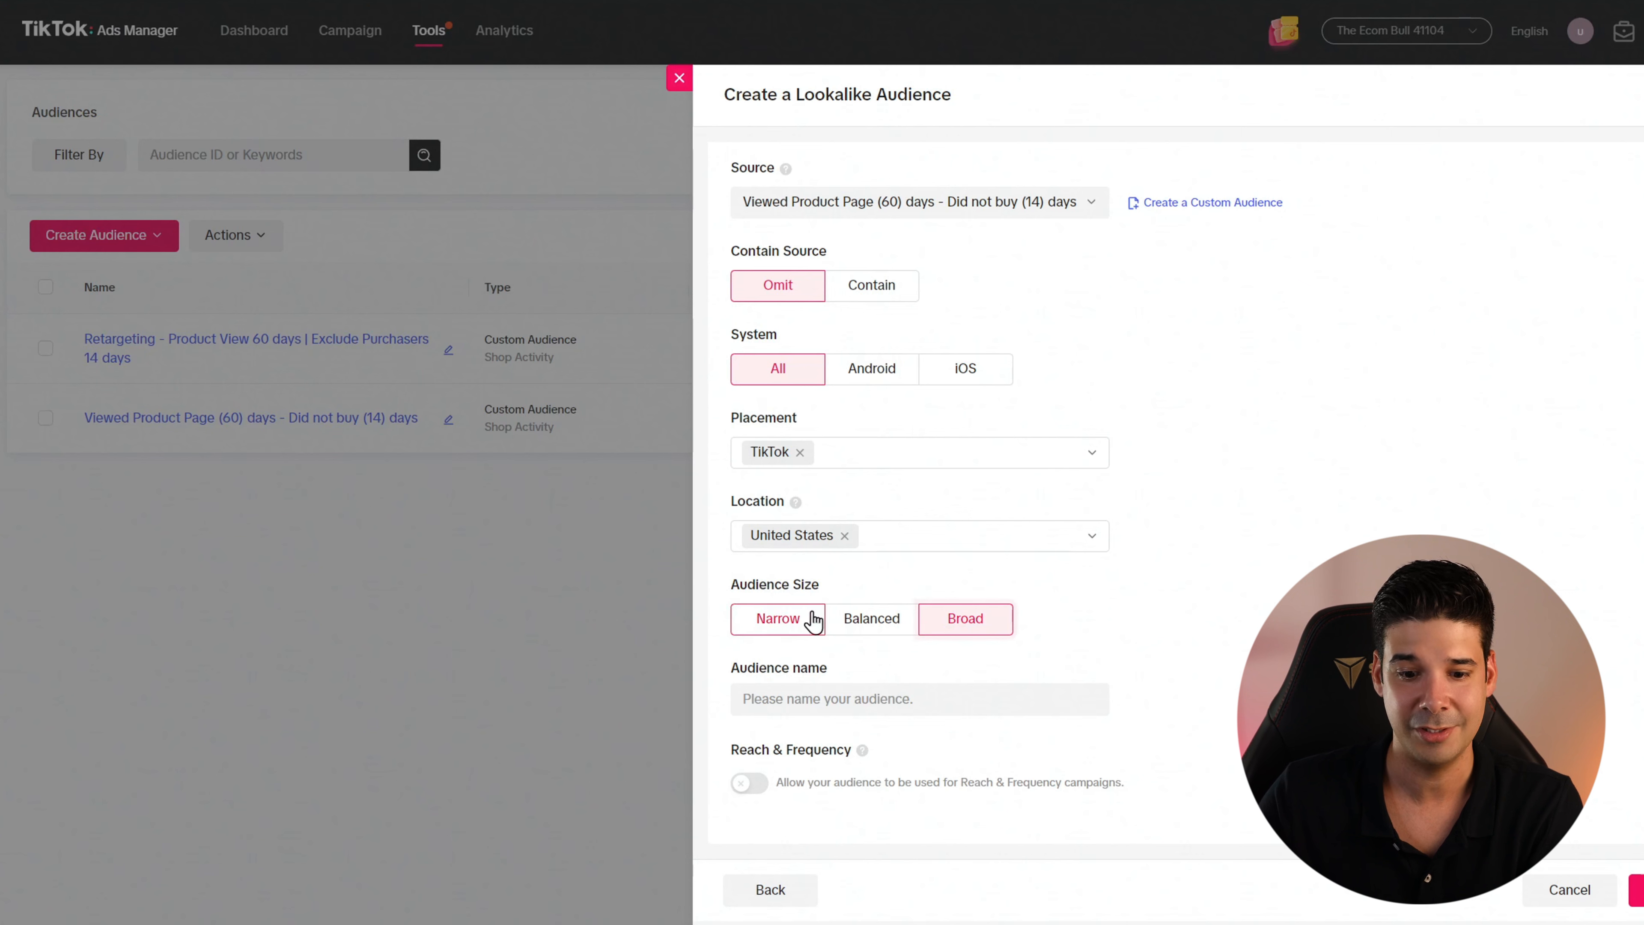
pyautogui.click(774, 620)
pyautogui.click(971, 625)
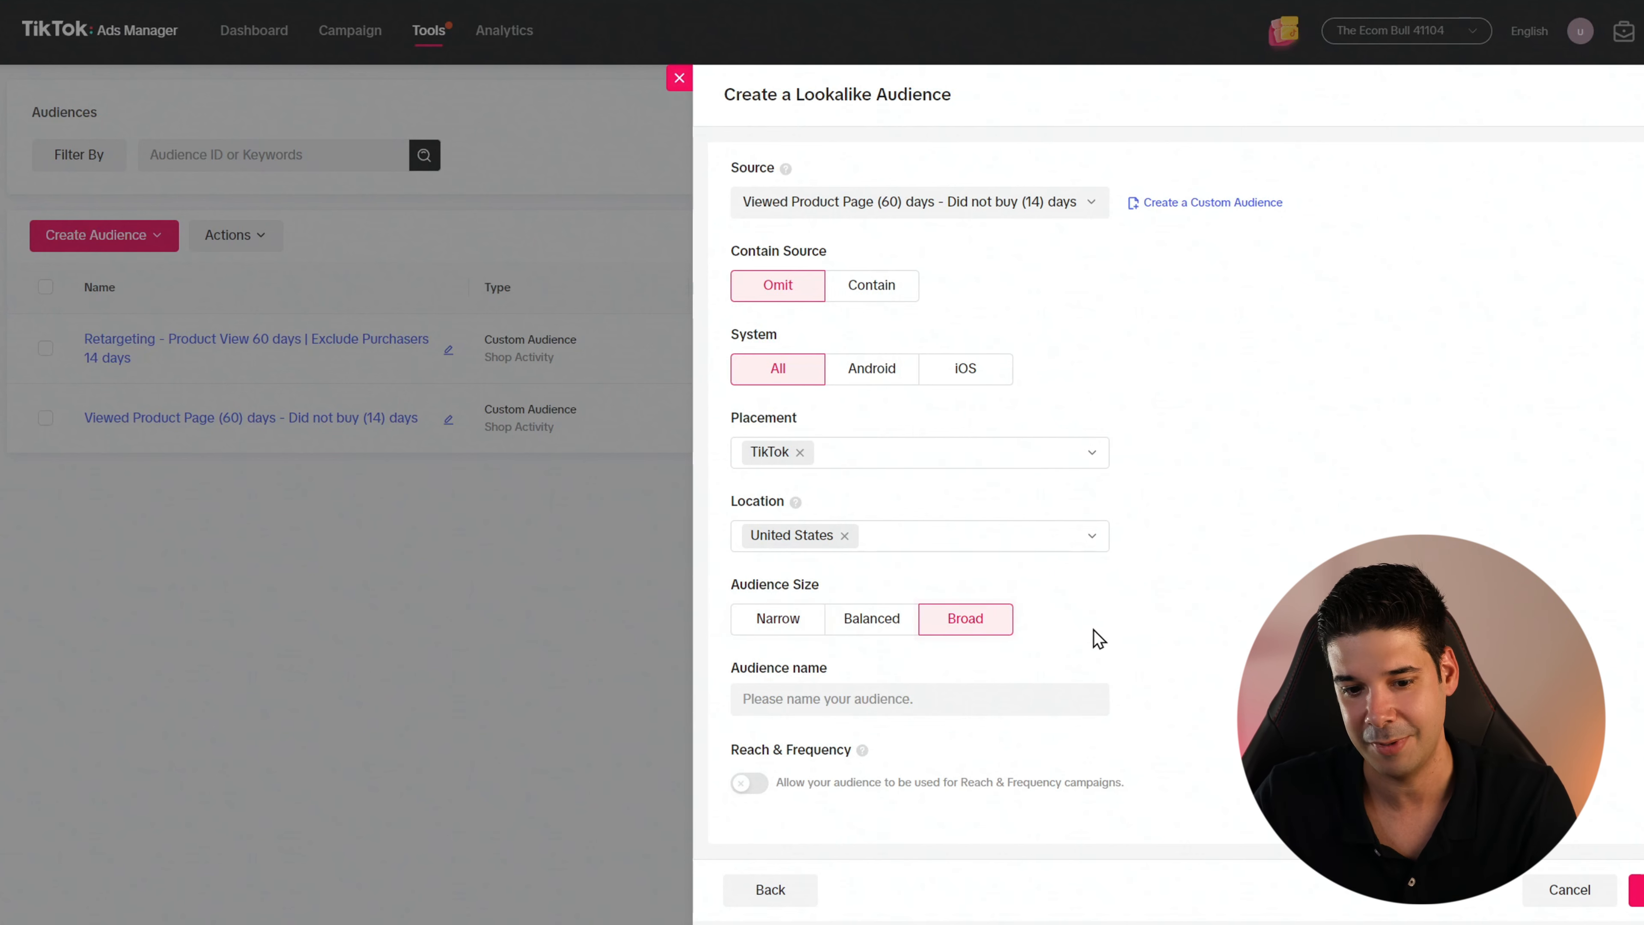
# Create the lookalike audience with a Balanced audience size and the name Retargeting Lookalike, and check its availability status.
pyautogui.click(900, 625)
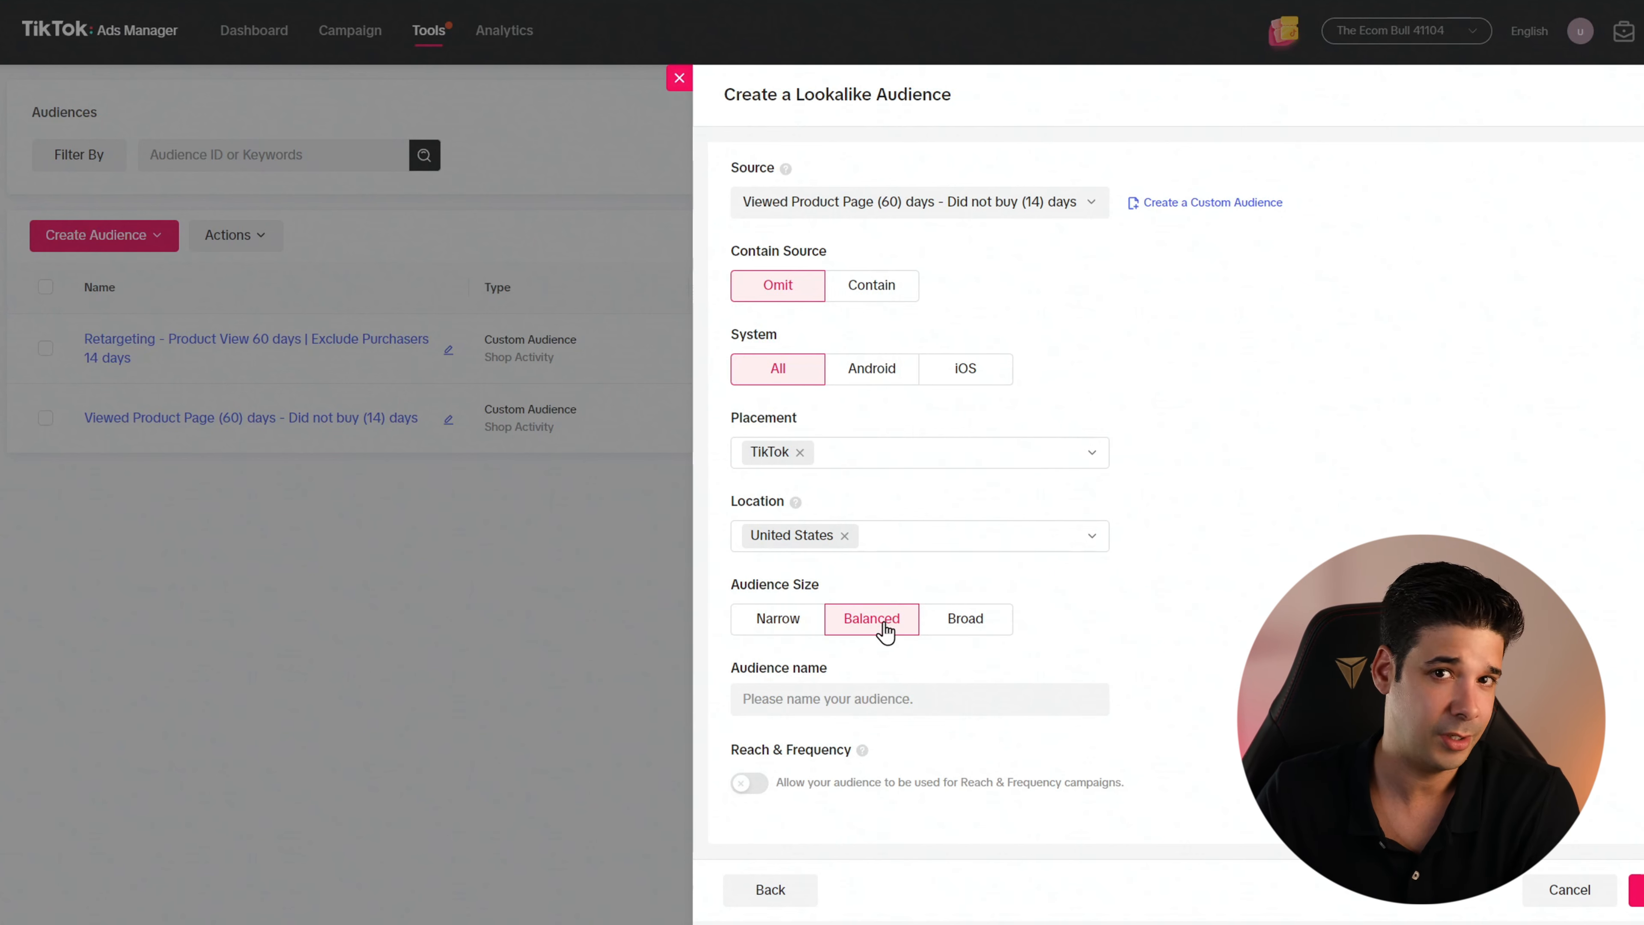
pyautogui.click(780, 692)
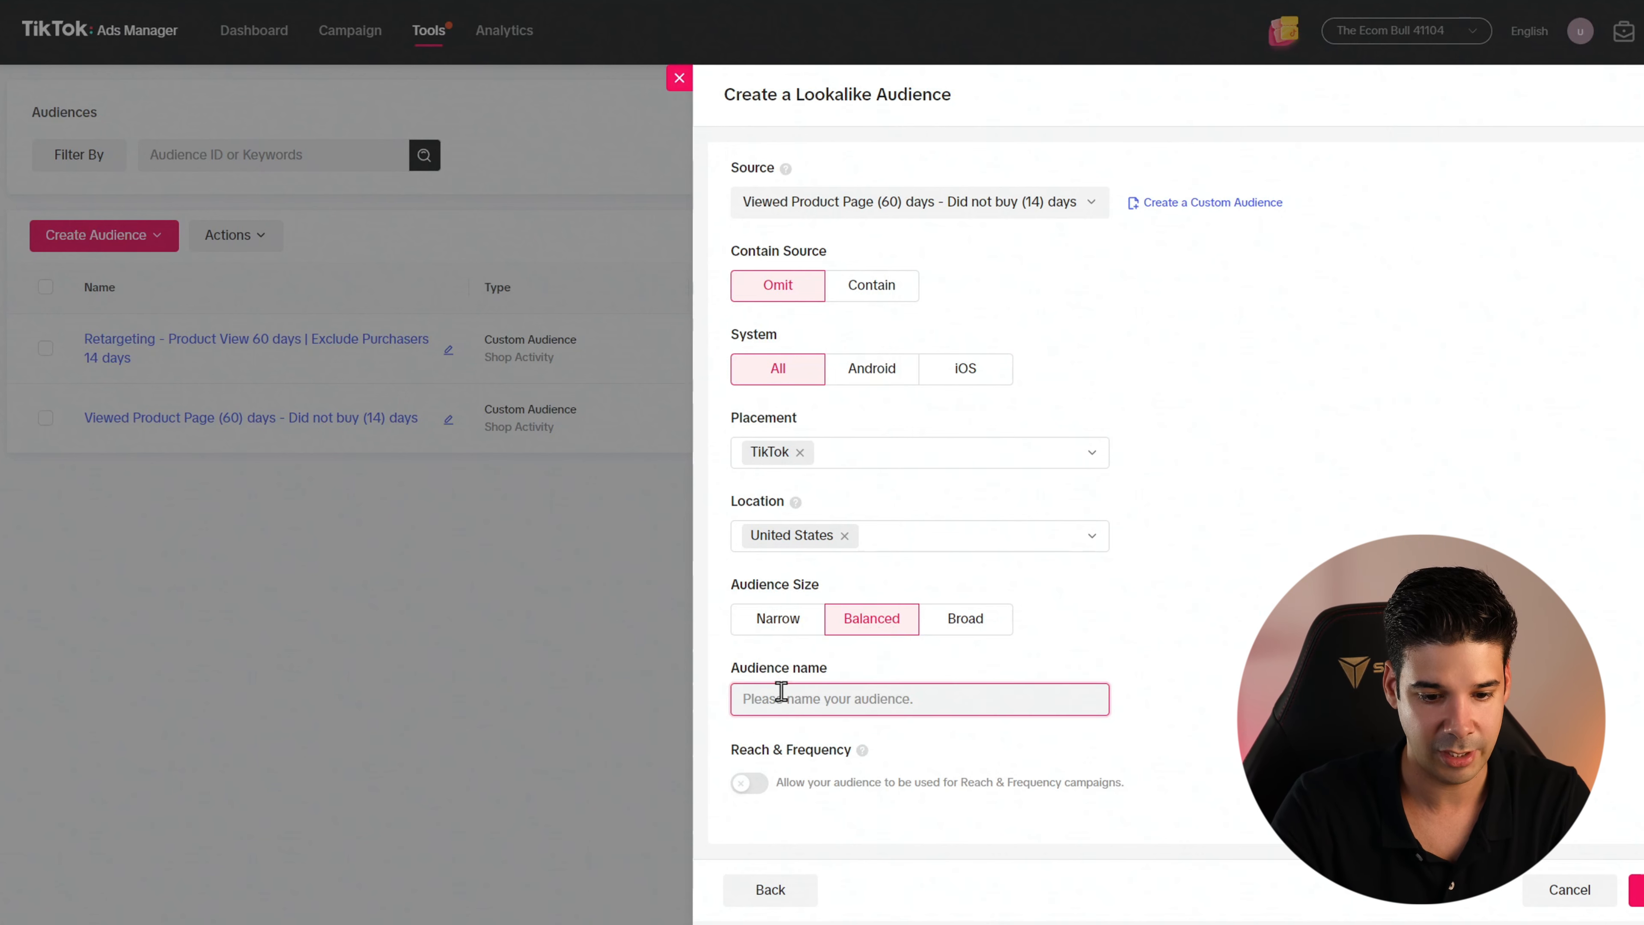
pyautogui.write('Retargeting Lookalike')
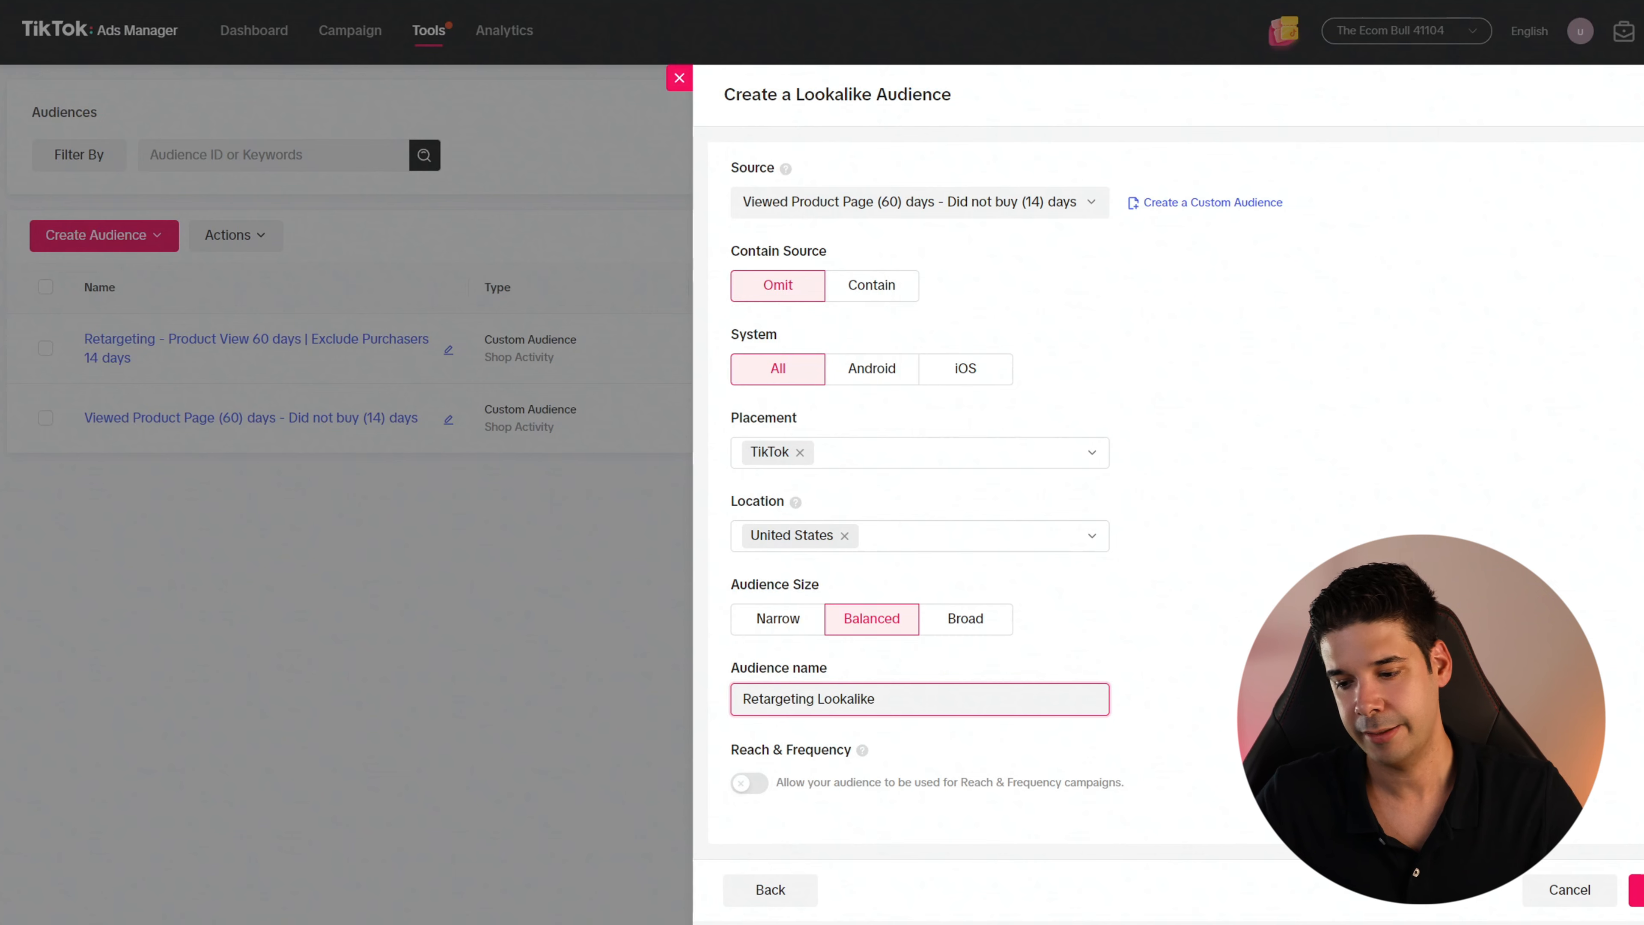
pyautogui.click(1637, 890)
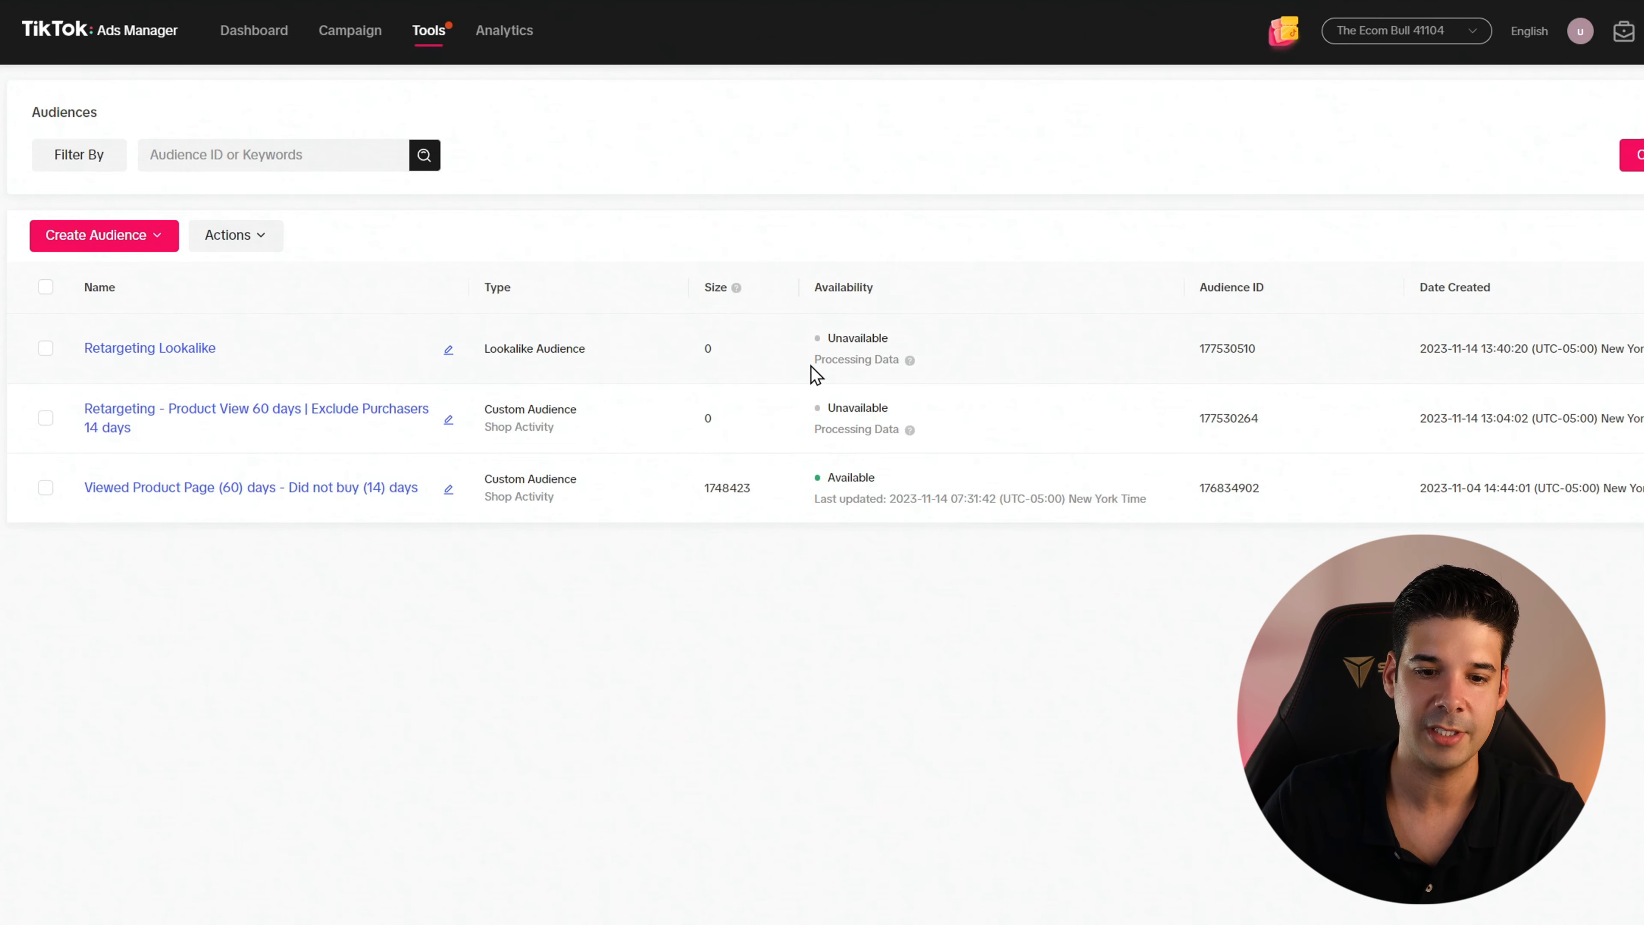
pyautogui.moveTo(810, 367); pyautogui.dragTo(899, 365)
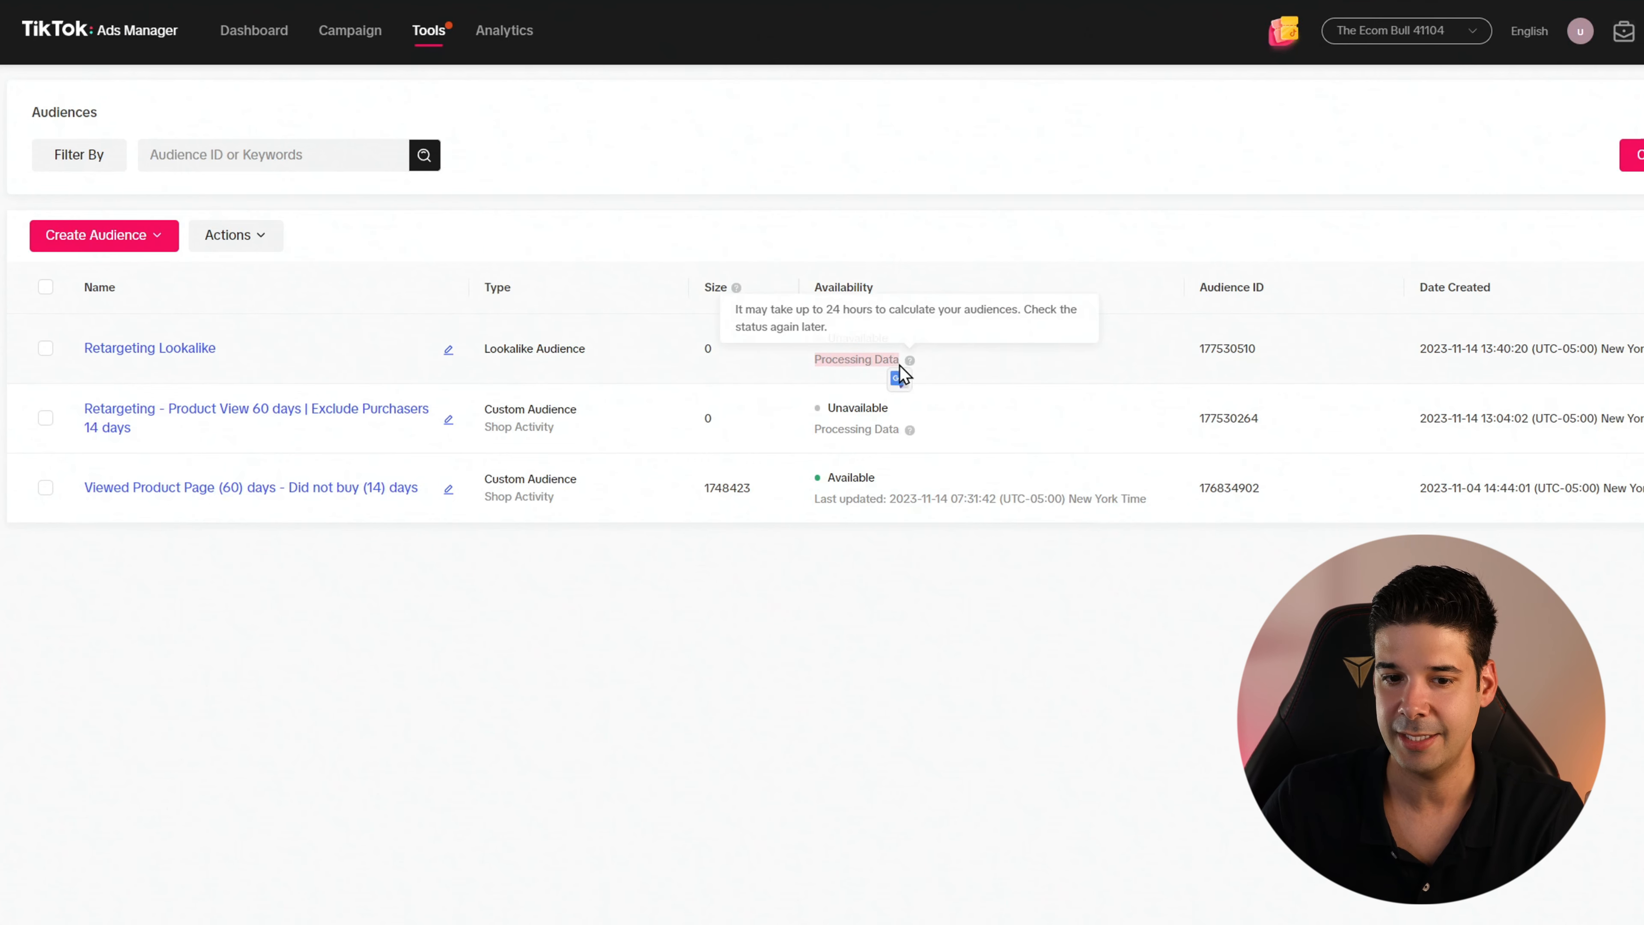